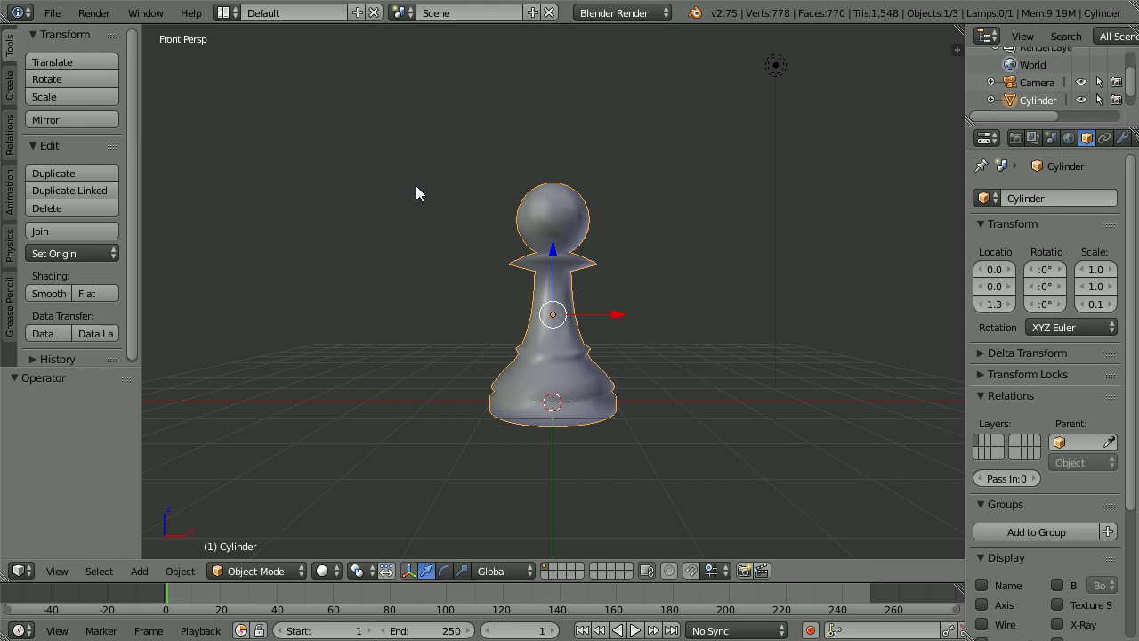
Inspect the finished pawn from above and near-level, then bring up the File menu.
{"action": "middle_click_drag", "start_coordinate": [439, 187], "coordinate": [489, 279]}
{"action": "middle_click_drag", "start_coordinate": [483, 454], "coordinate": [444, 317]}
{"action": "left_click", "coordinate": [53, 13]}
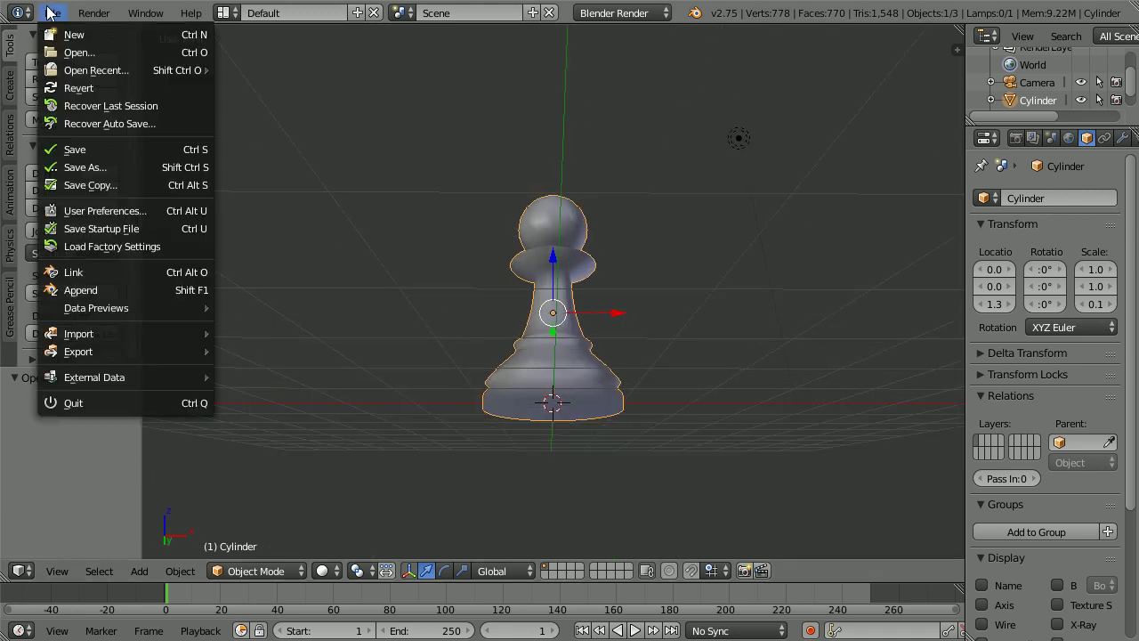
Reload the default start-up scene, then add a background image slot in the sidebar.
{"action": "left_click", "coordinate": [74, 34]}
{"action": "left_click", "coordinate": [82, 48]}
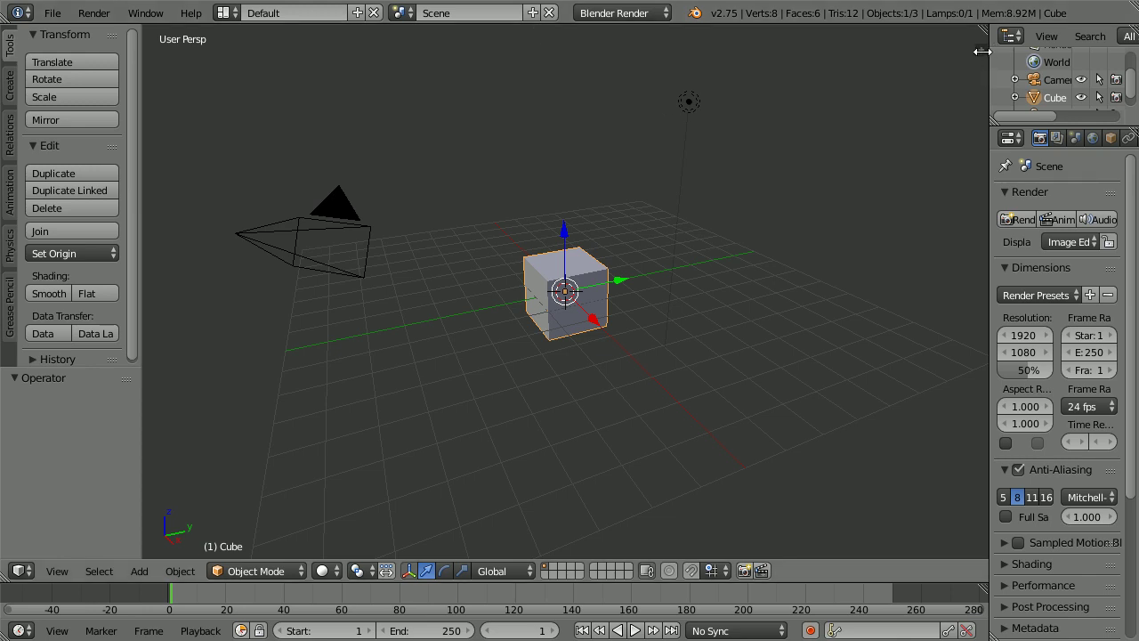
{"action": "left_click", "coordinate": [981, 51]}
{"action": "mouse_move", "coordinate": [980, 59]}
{"action": "left_mouse_down"}
{"action": "mouse_move", "coordinate": [996, 143]}
{"action": "mouse_move", "coordinate": [999, 369]}
{"action": "mouse_move", "coordinate": [882, 493]}
{"action": "left_mouse_up"}
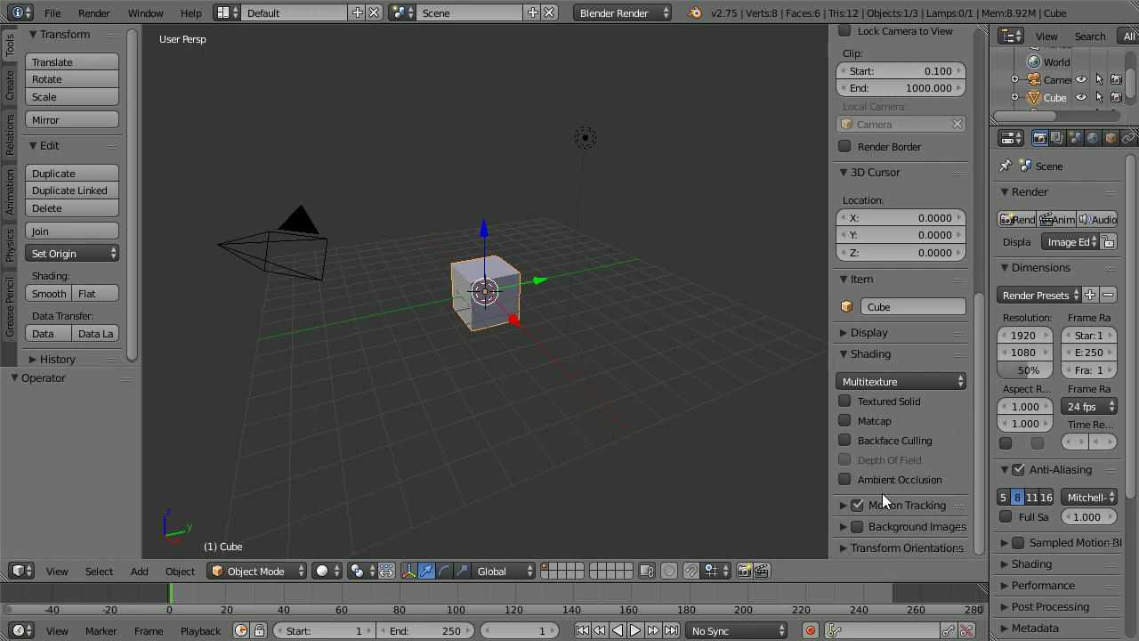
{"action": "left_click", "coordinate": [842, 527]}
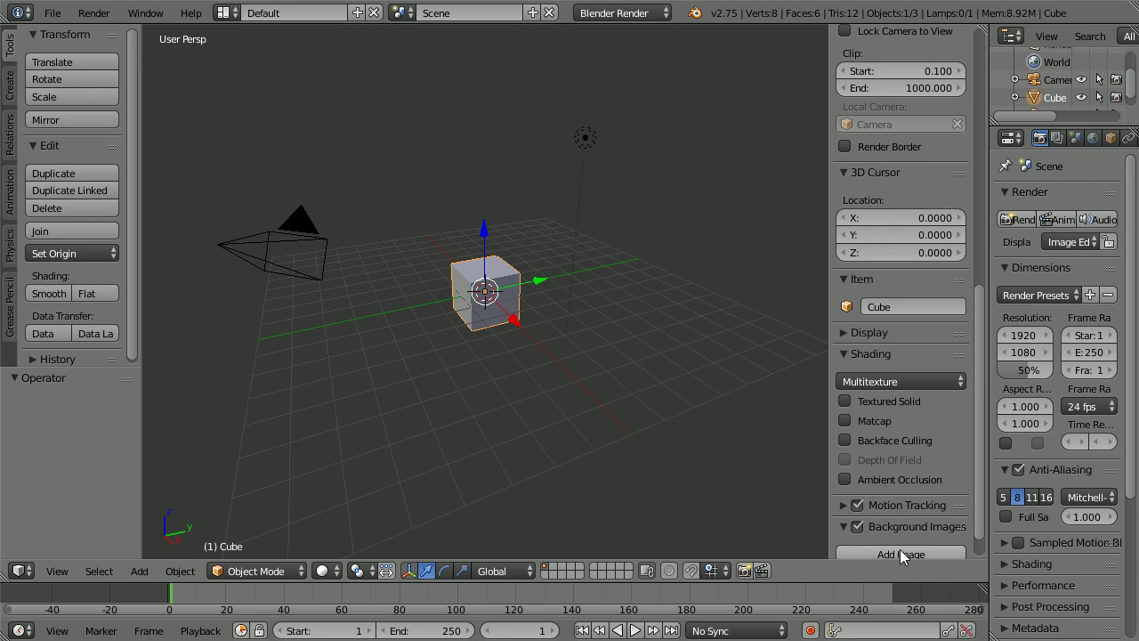
{"action": "left_click", "coordinate": [942, 551]}
{"action": "left_click_drag", "start_coordinate": [980, 485], "coordinate": [981, 546]}
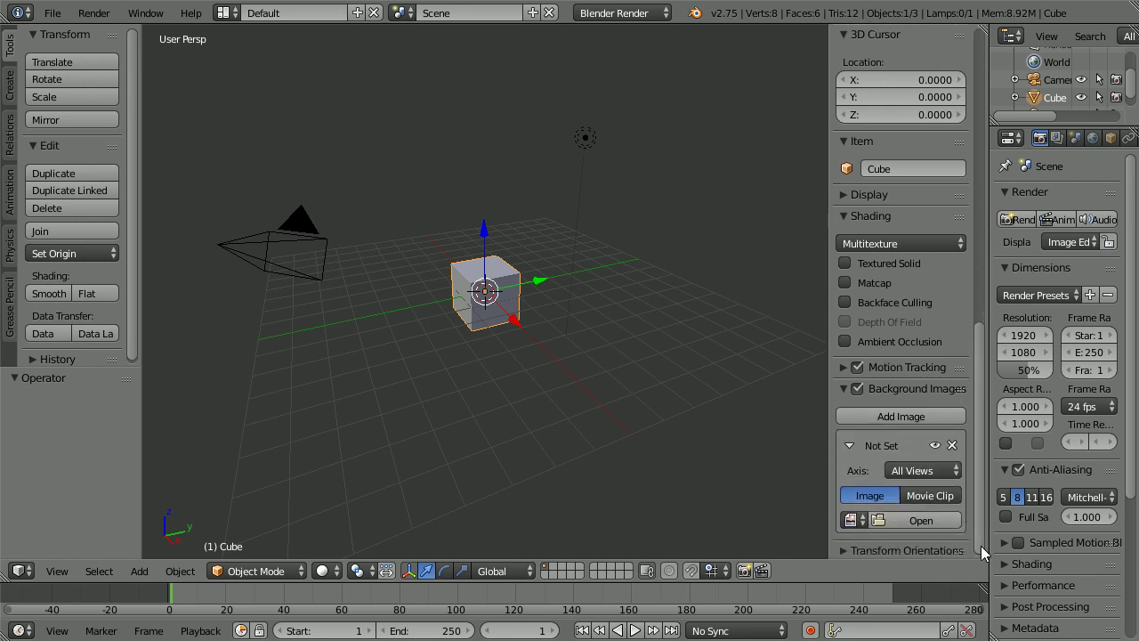
{"action": "left_click", "coordinate": [942, 521]}
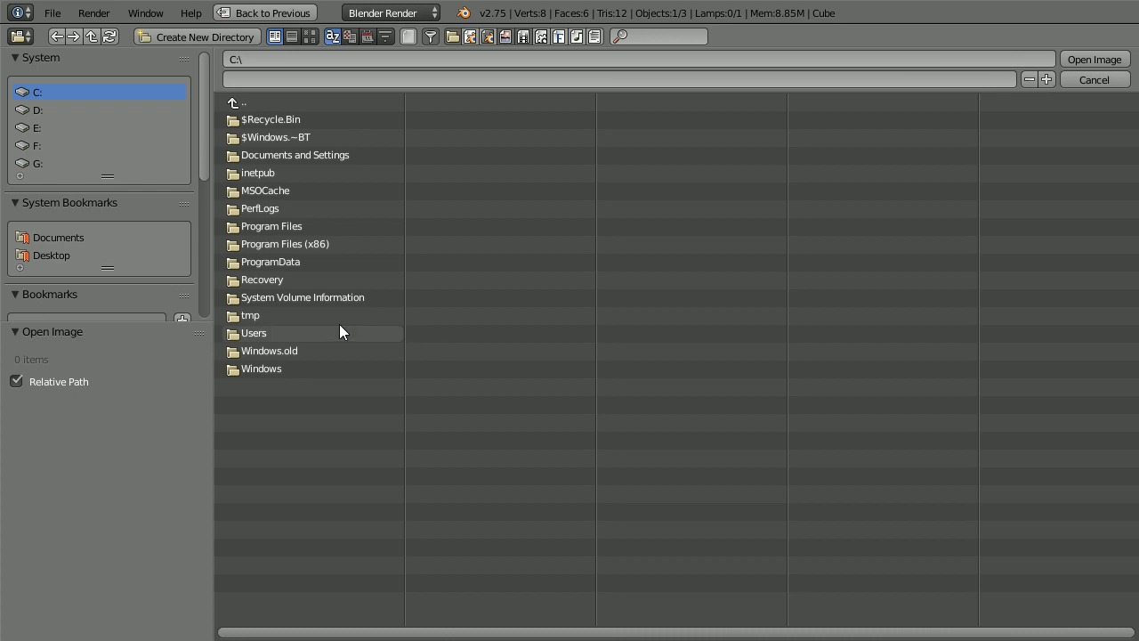
Load C:\tmp\pawn3a.png as the viewport's background reference image.
{"action": "left_click", "coordinate": [251, 316]}
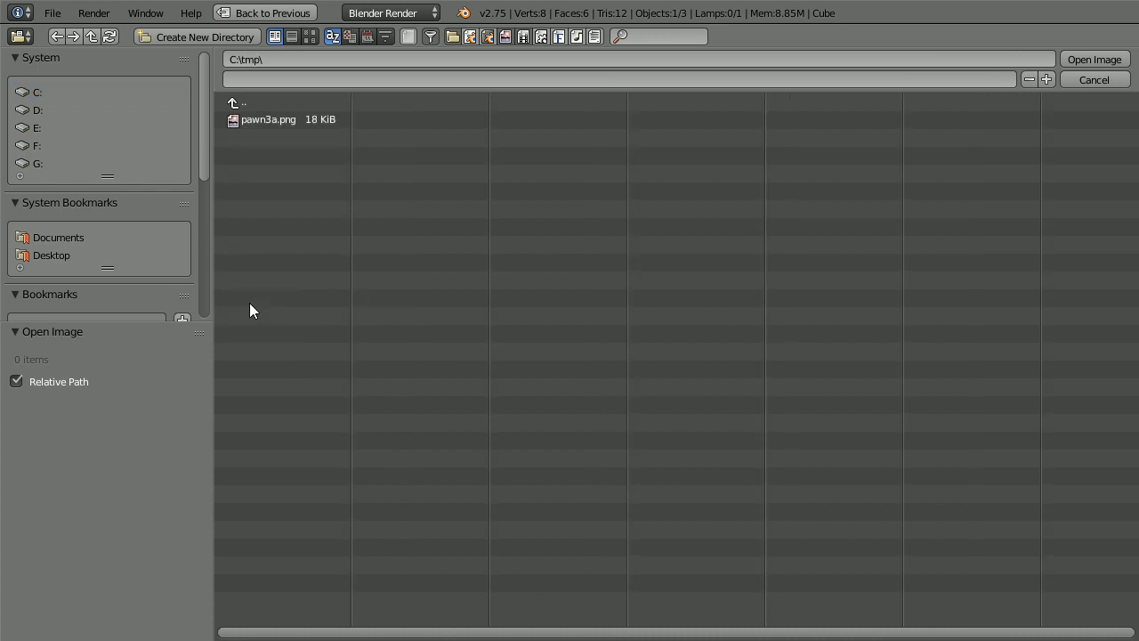
{"action": "left_click", "coordinate": [253, 119]}
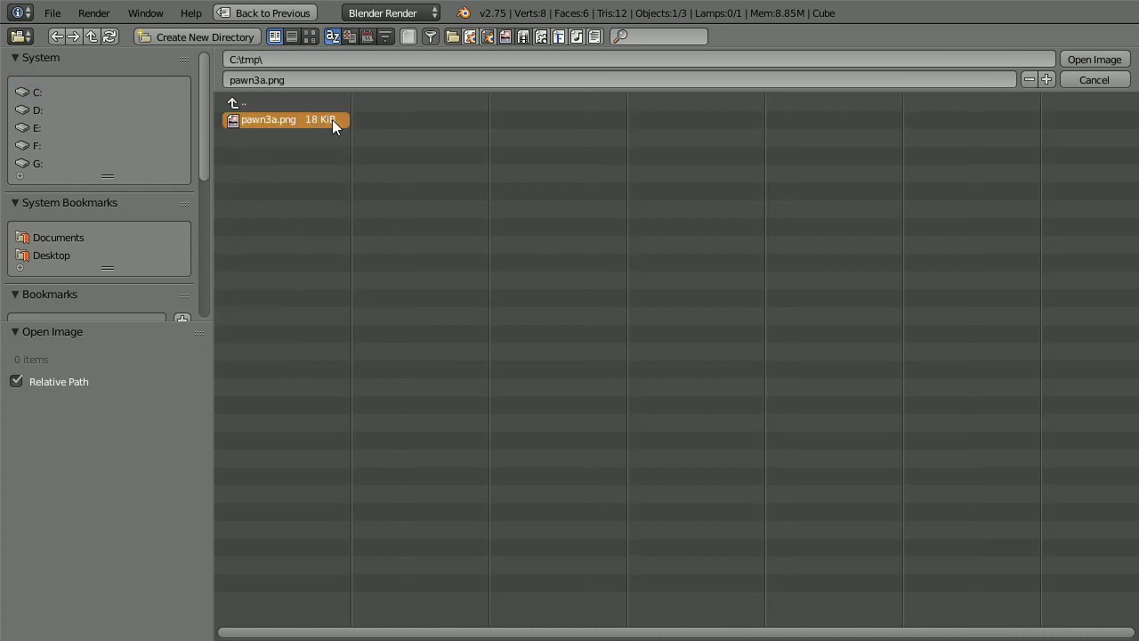
{"action": "left_click", "coordinate": [1095, 58]}
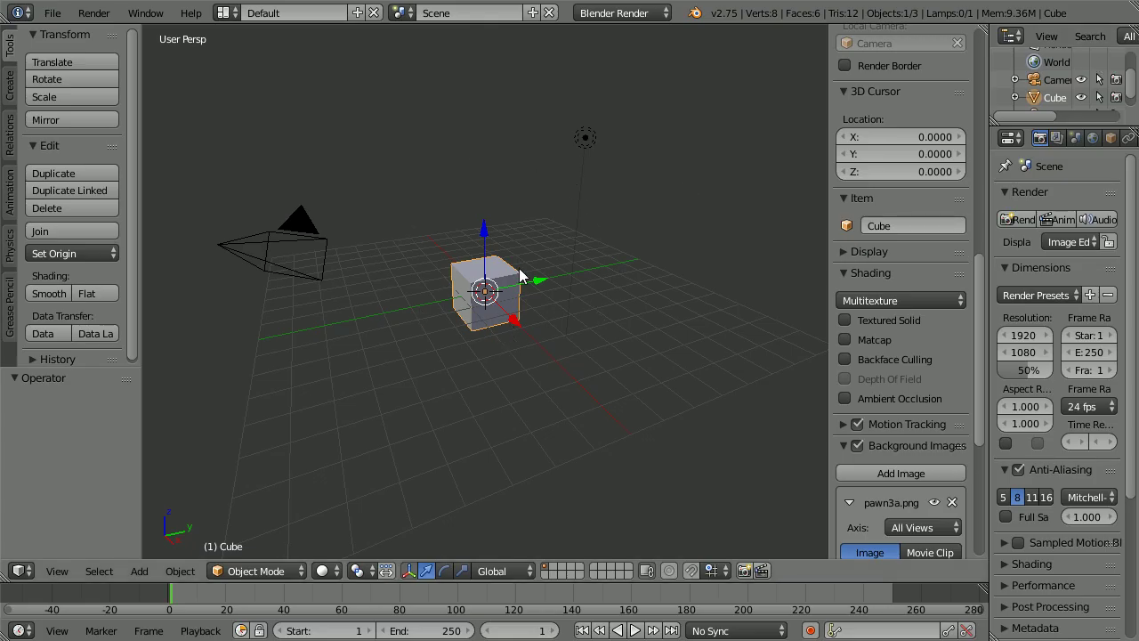
Switch the viewport to a front orthographic view.
{"action": "left_click", "coordinate": [66, 569]}
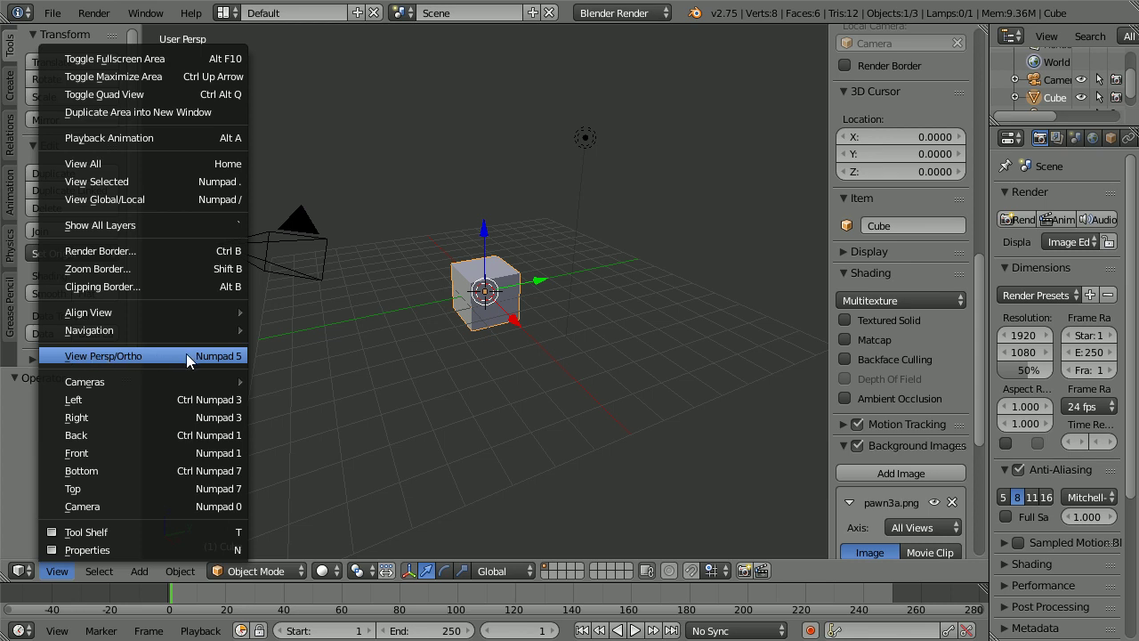
{"action": "left_click", "coordinate": [185, 354]}
{"action": "left_click", "coordinate": [57, 571]}
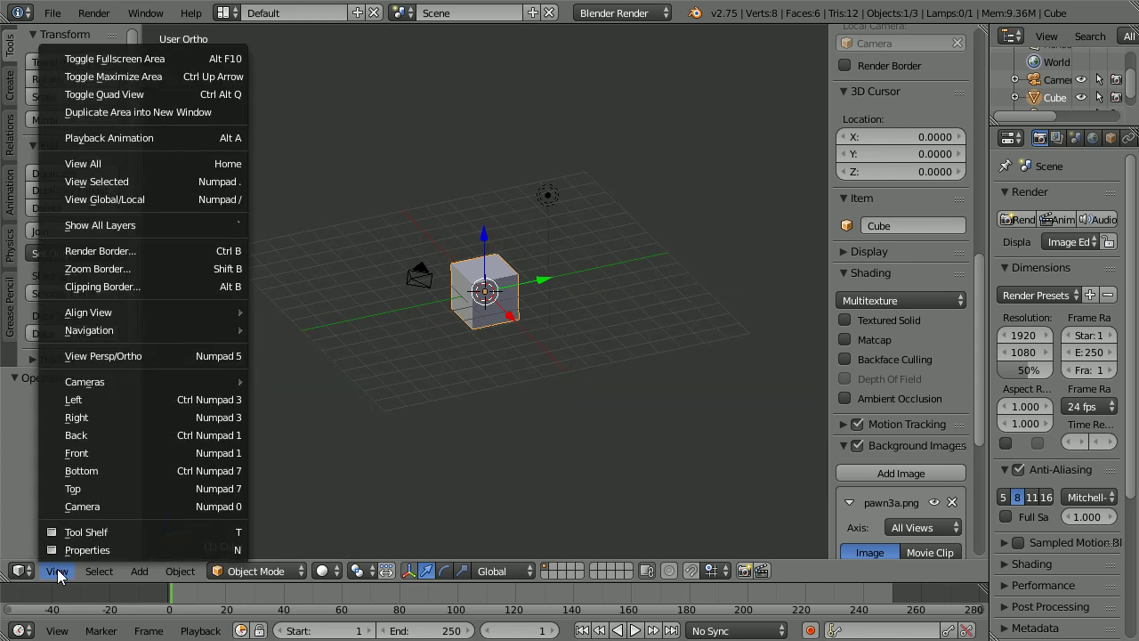
{"action": "left_click", "coordinate": [165, 456]}
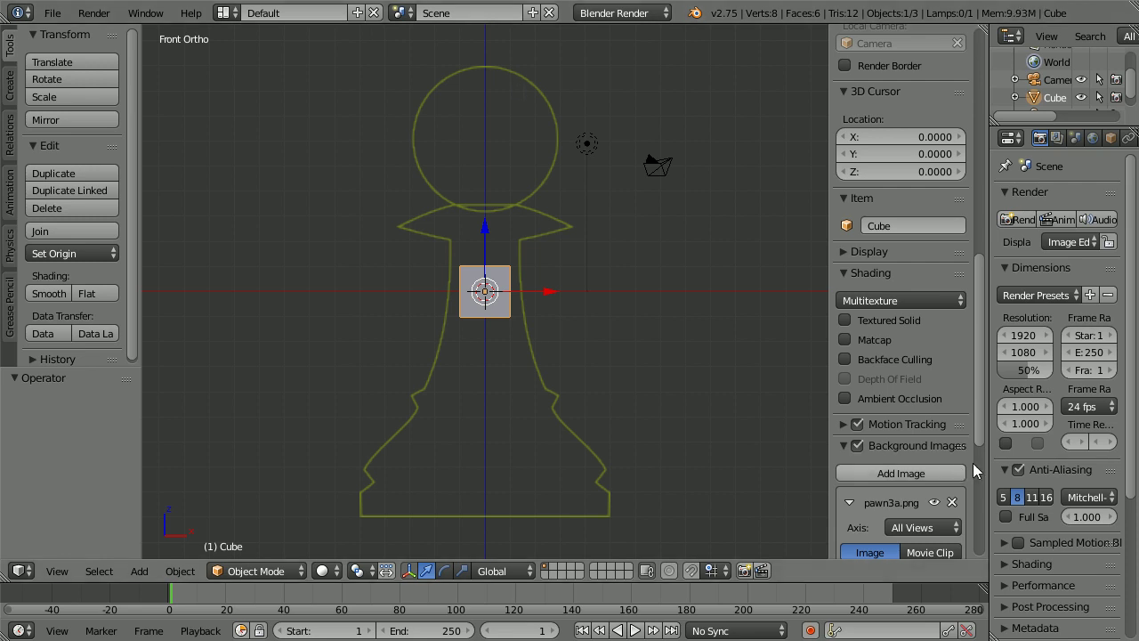
Set the background reference image size to 2.000.
{"action": "left_click_drag", "start_coordinate": [977, 435], "coordinate": [980, 554]}
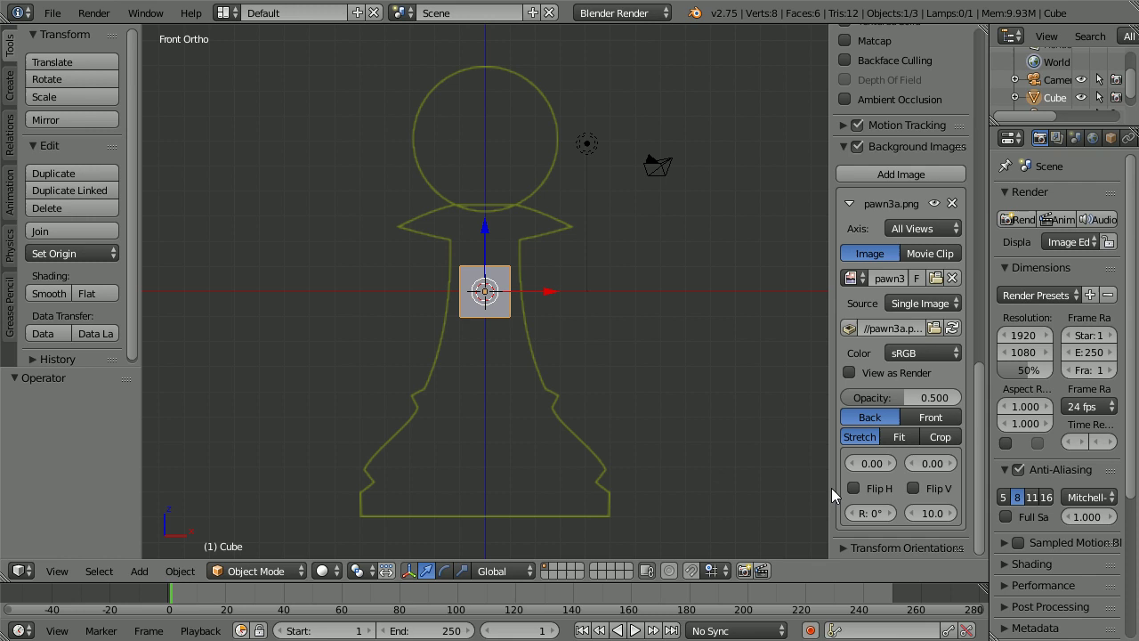
{"action": "left_click_drag", "start_coordinate": [828, 489], "coordinate": [763, 505]}
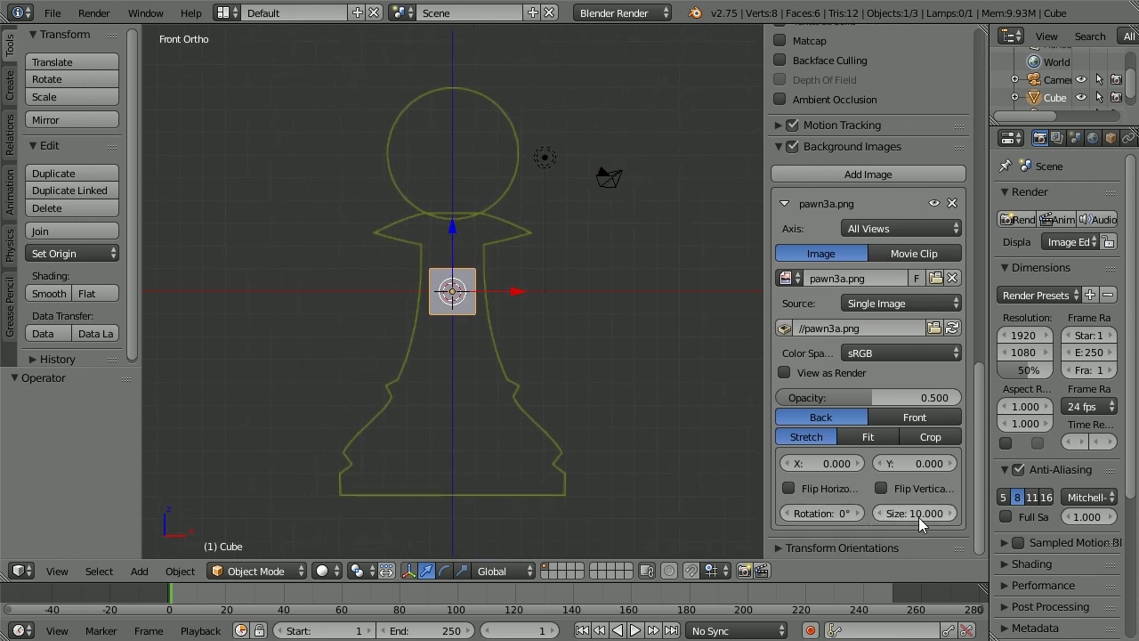
{"action": "left_click_drag", "start_coordinate": [918, 514], "coordinate": [849, 529]}
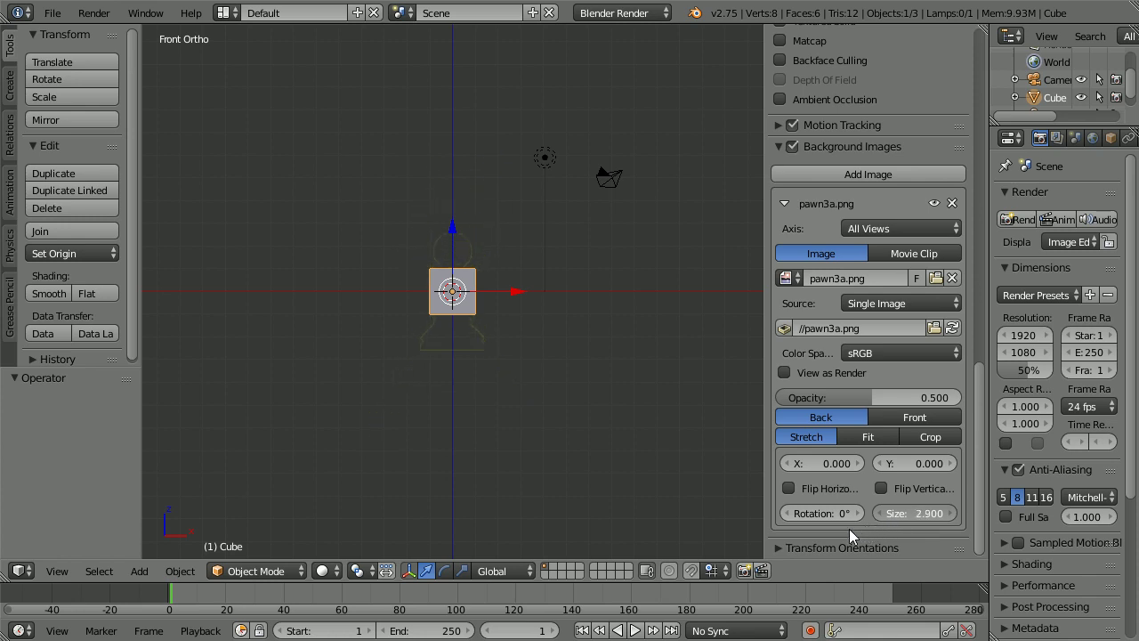
{"action": "left_click", "coordinate": [925, 515]}
{"action": "type", "text": "2"}
{"action": "key", "text": "Return"}
{"action": "scroll", "coordinate": [586, 398], "scroll_direction": "up", "scroll_amount": 6}
{"action": "scroll", "coordinate": [584, 398], "scroll_direction": "up", "scroll_amount": 4}
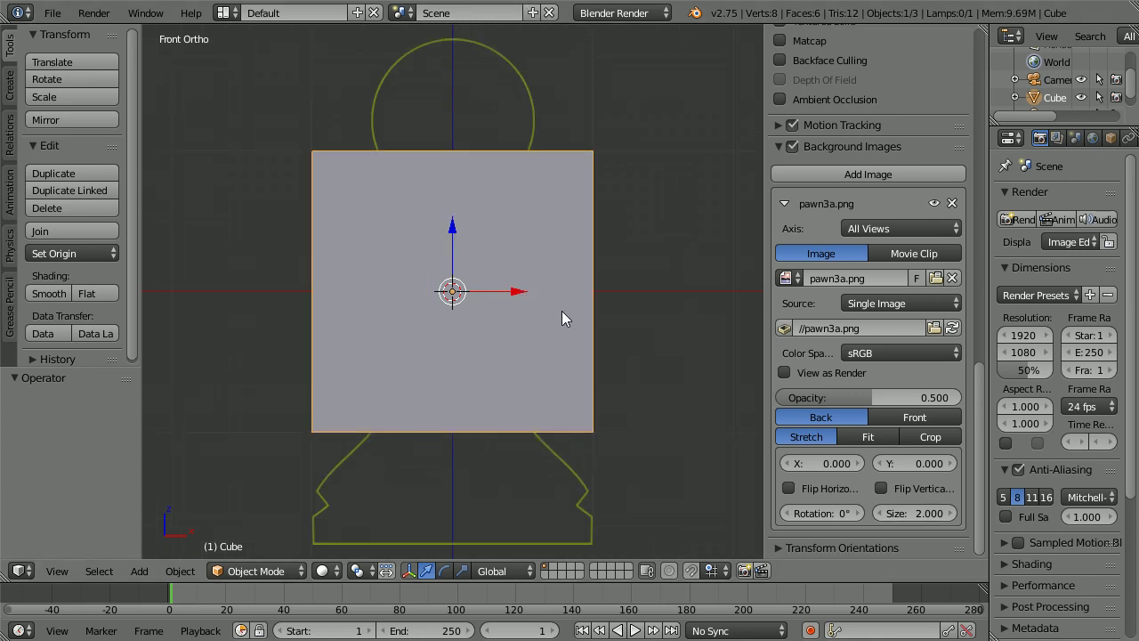
Delete the default cube and add a 32-vertex cylinder, radius 1, depth 2, at the origin.
{"action": "key", "text": "x"}
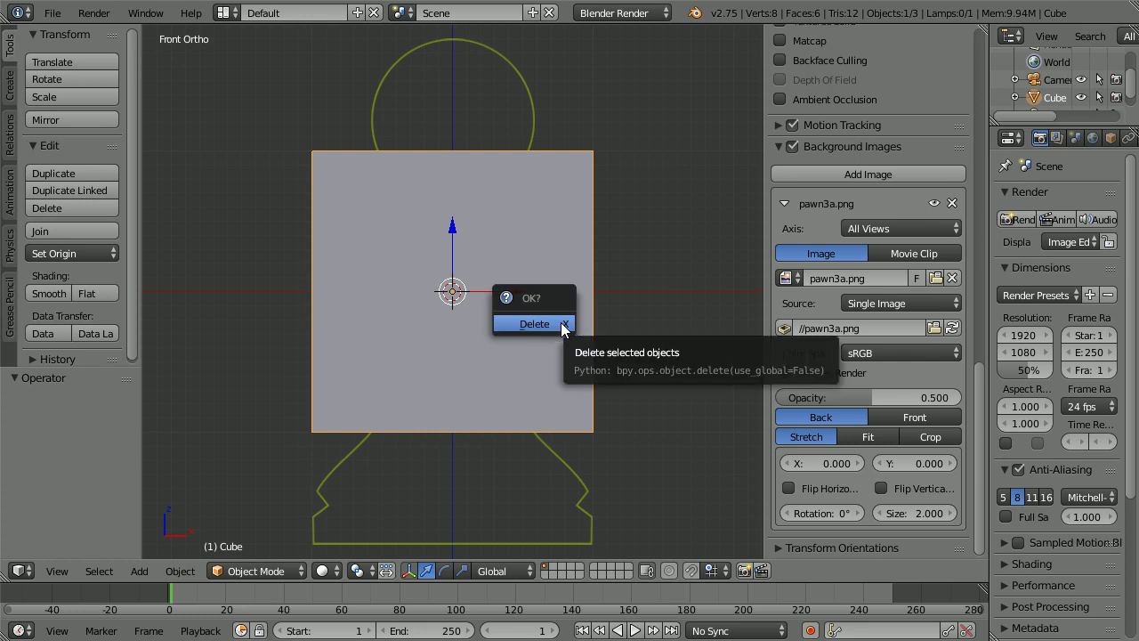
{"action": "left_click", "coordinate": [553, 326]}
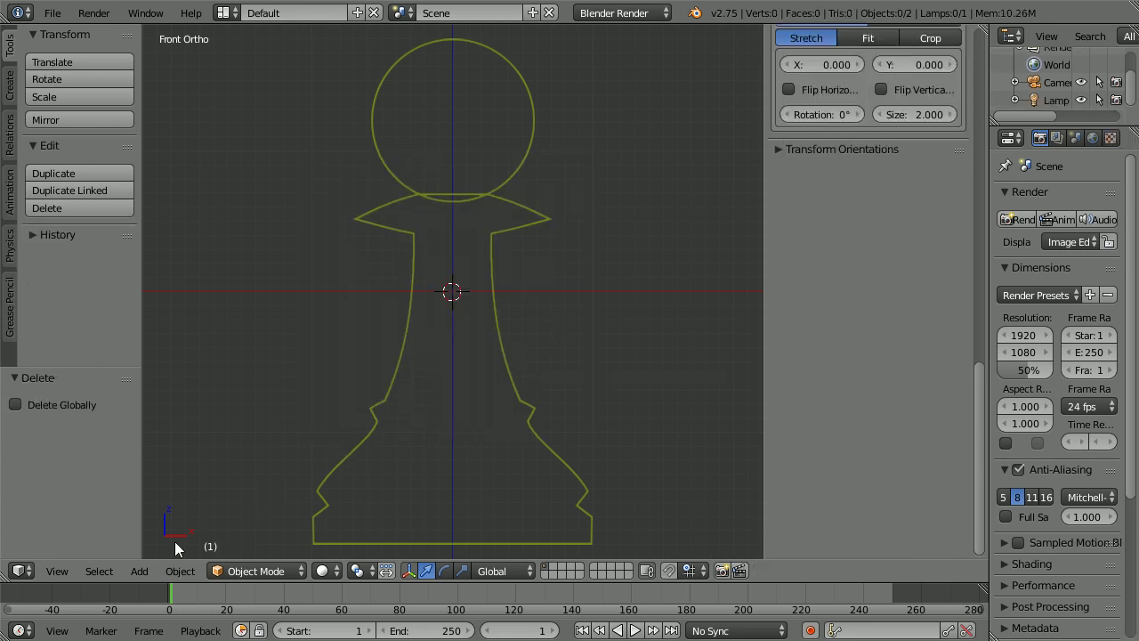
{"action": "left_click", "coordinate": [131, 574]}
{"action": "mouse_move", "coordinate": [148, 552]}
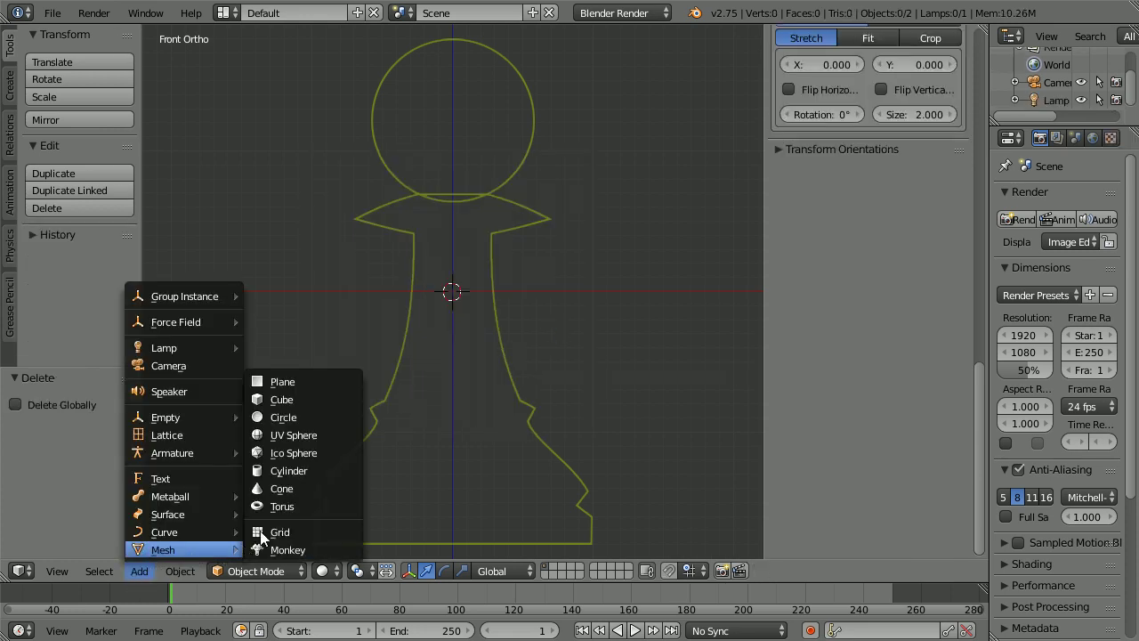
{"action": "left_click", "coordinate": [332, 471]}
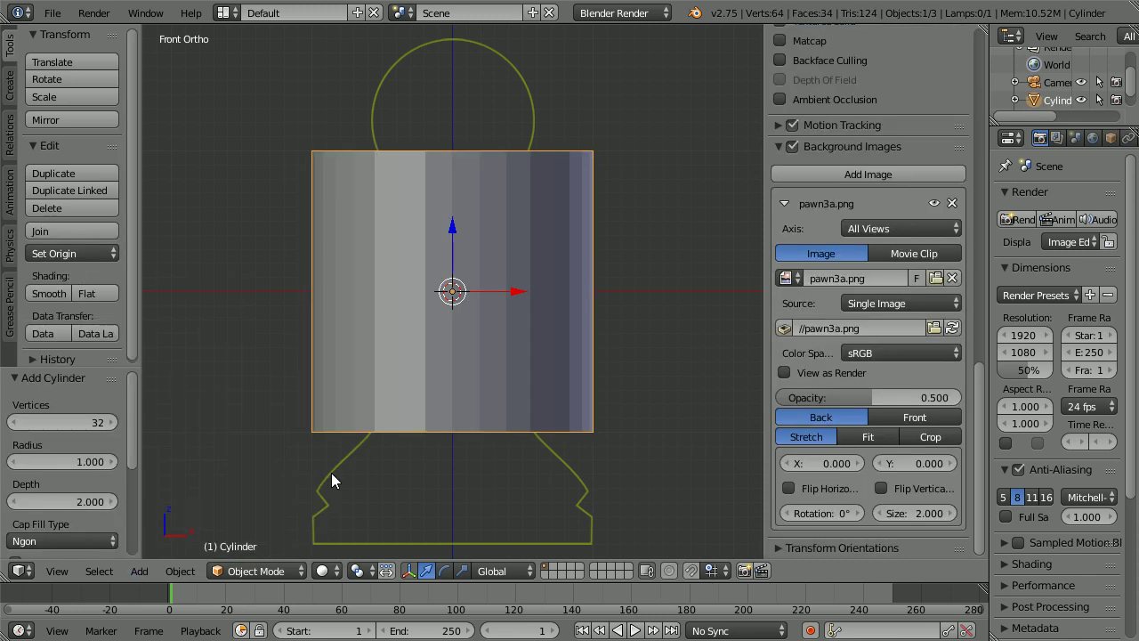
Flatten the cylinder by setting its Z scale to 0.1.
{"action": "left_click", "coordinate": [1111, 139]}
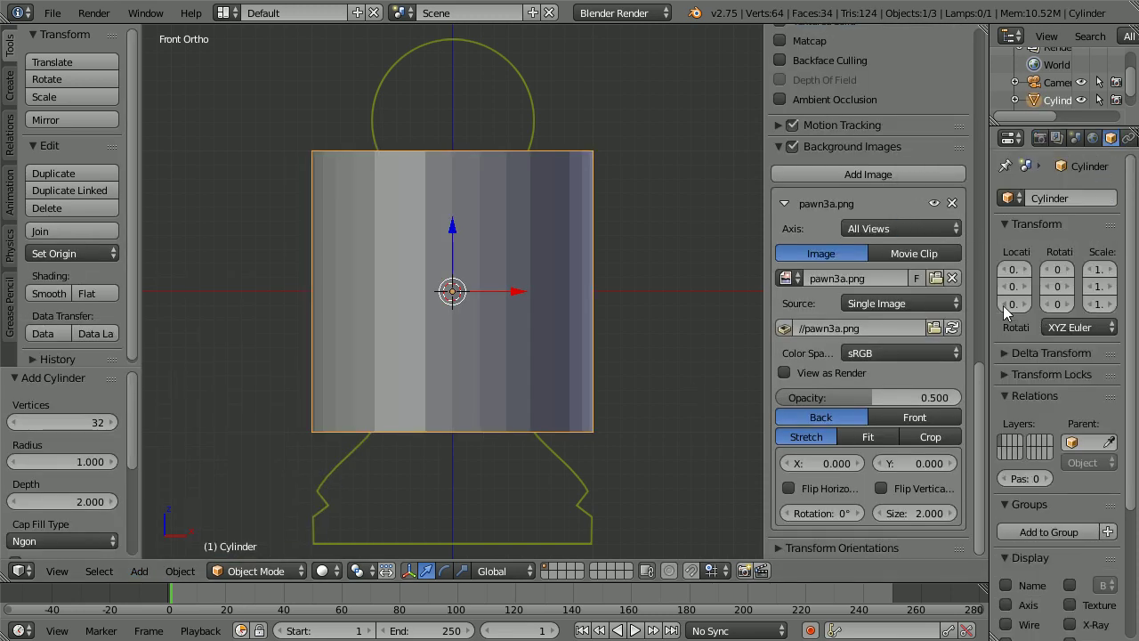
{"action": "left_click_drag", "start_coordinate": [990, 305], "coordinate": [966, 311]}
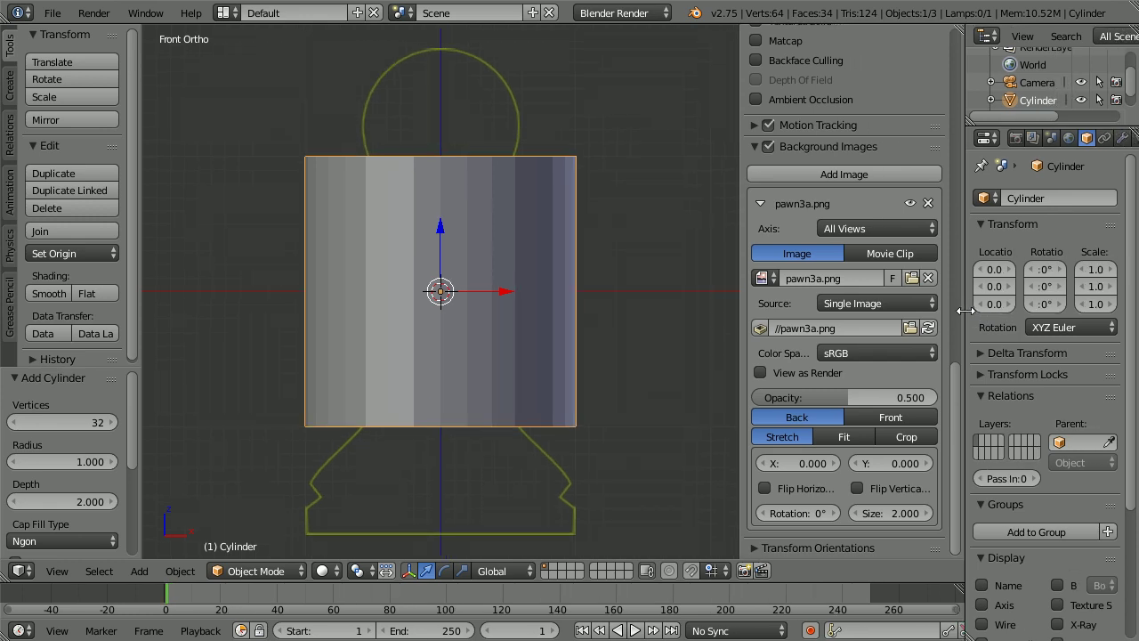
{"action": "left_click", "coordinate": [1090, 305]}
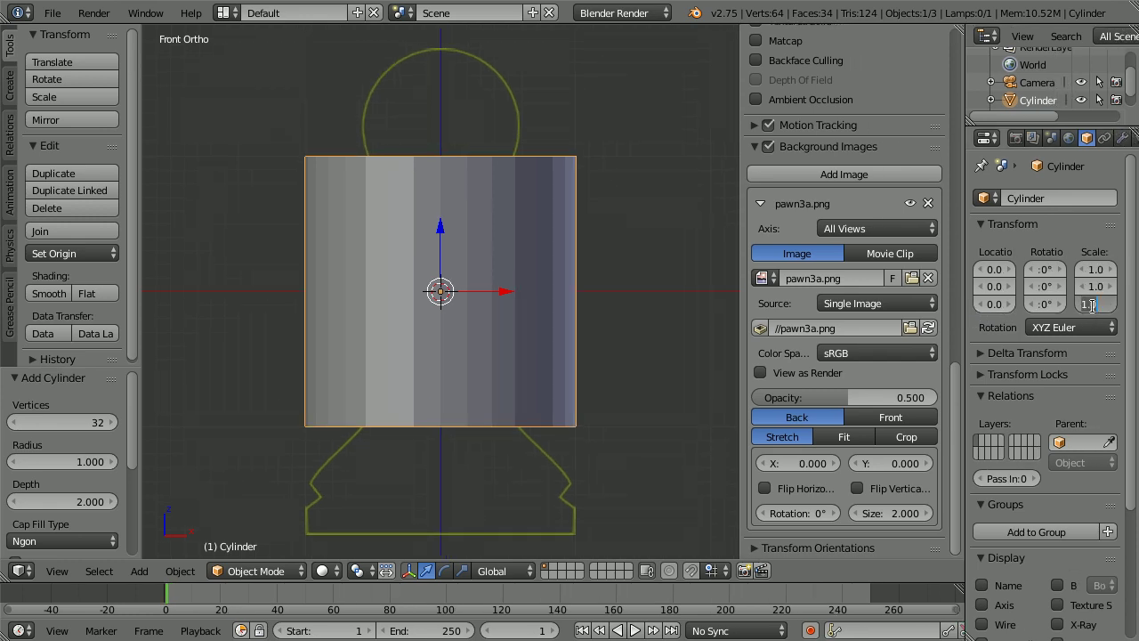
{"action": "key", "text": "BackSpace"}
{"action": "type", "text": ".1"}
{"action": "key", "text": "Return"}
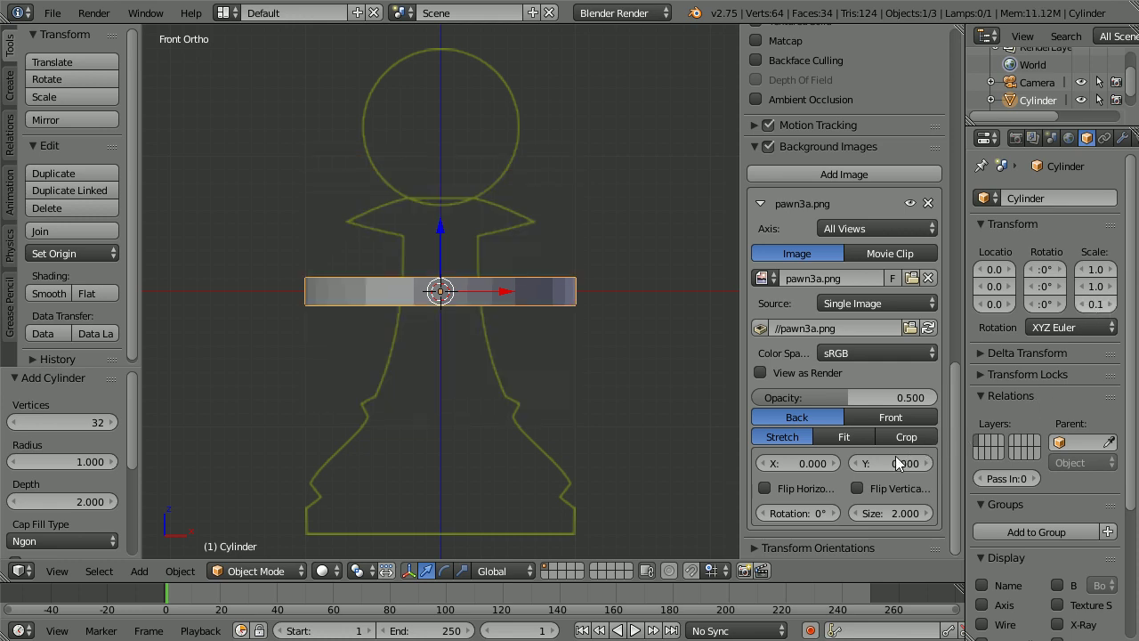
Offset the pawn reference image vertically to Y 0.940.
{"action": "mouse_move", "coordinate": [884, 467]}
{"action": "left_mouse_down"}
{"action": "mouse_move", "coordinate": [861, 473]}
{"action": "mouse_move", "coordinate": [883, 468]}
{"action": "left_mouse_up"}
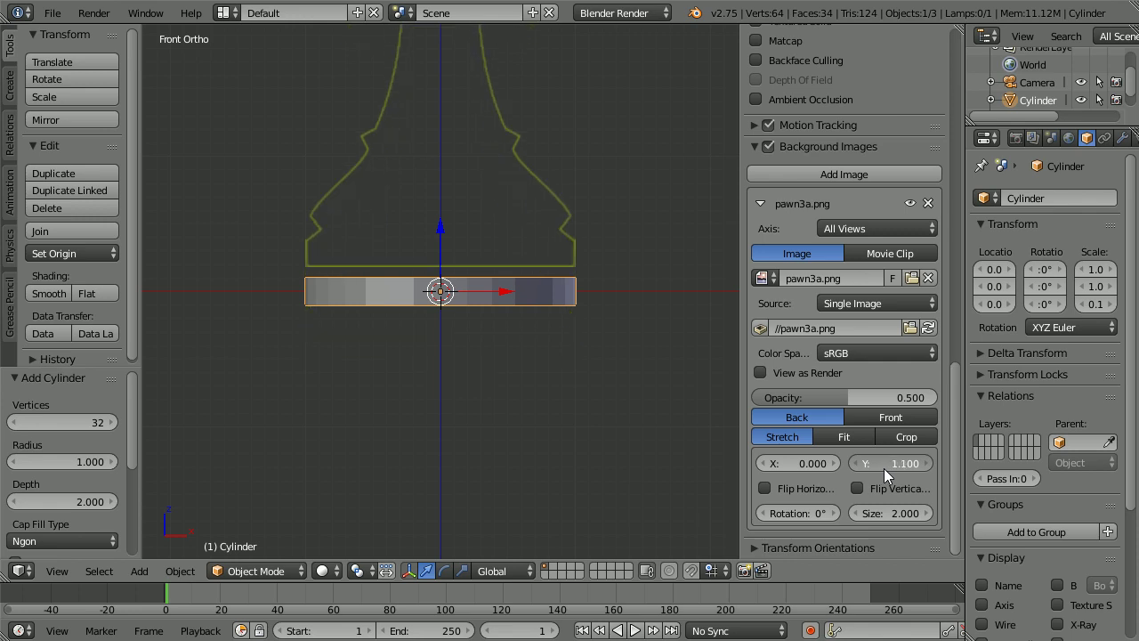
{"action": "left_click", "coordinate": [900, 463]}
{"action": "key", "text": "BackSpace"}
{"action": "type", "text": ".94"}
{"action": "key", "text": "Return"}
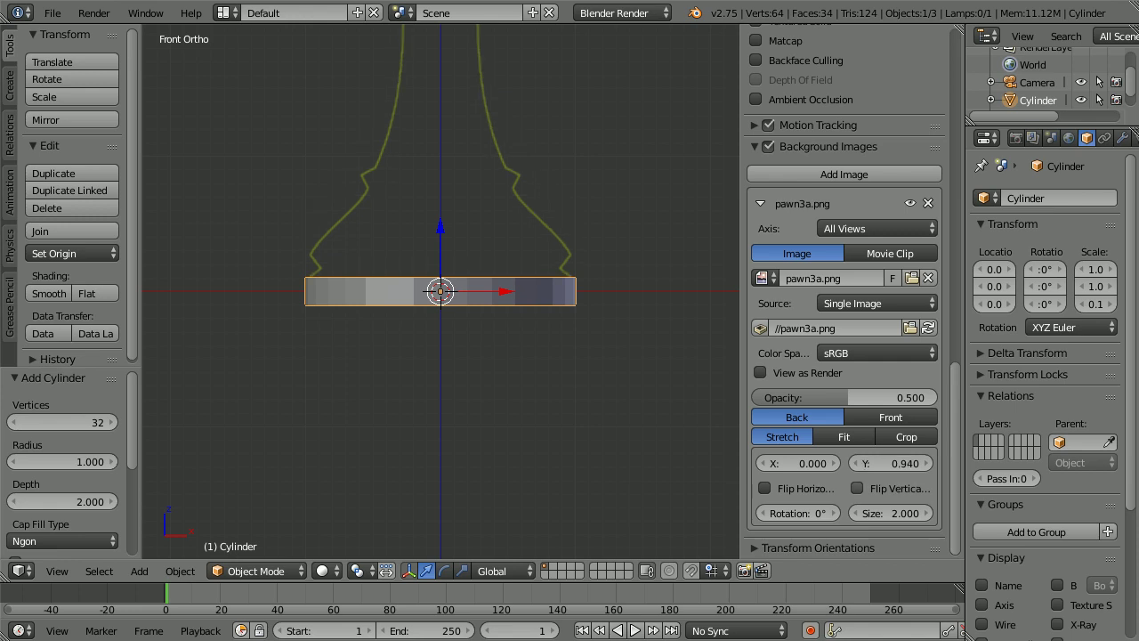
Show wireframe shading and split the widened 3D view into two front orthographic views.
{"action": "left_click", "coordinate": [326, 576]}
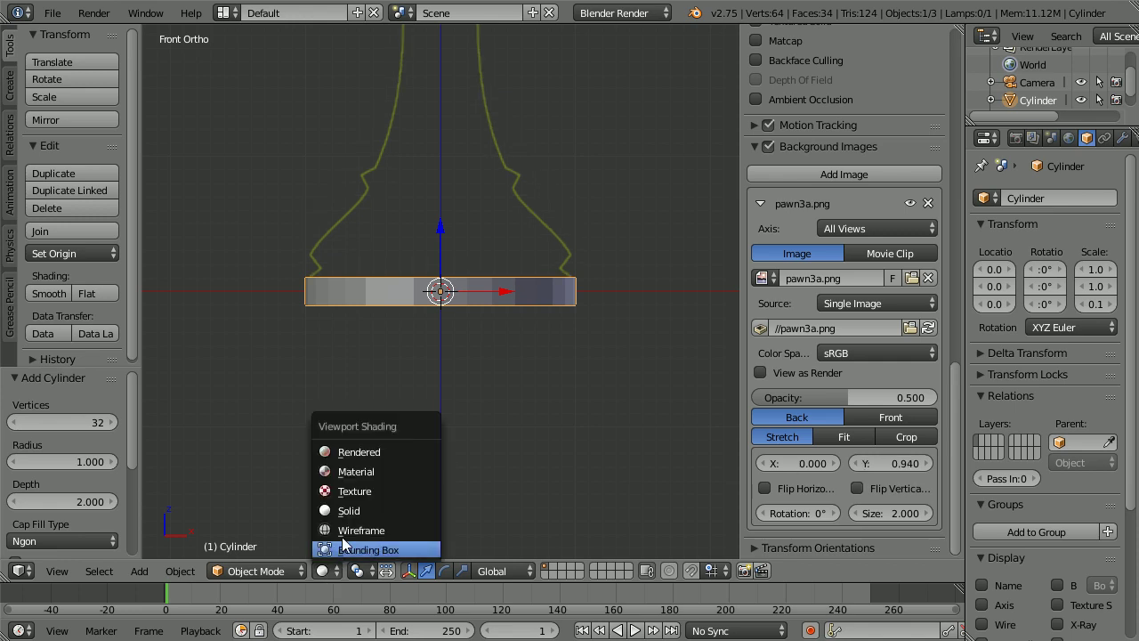
{"action": "left_click", "coordinate": [399, 532]}
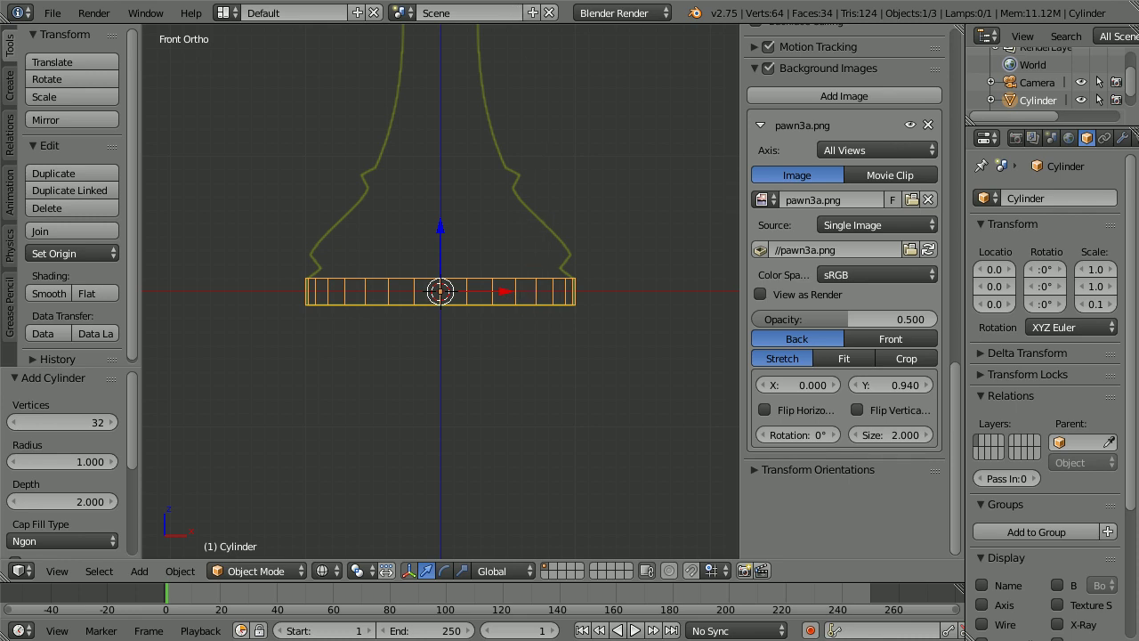
{"action": "left_click_drag", "start_coordinate": [739, 140], "coordinate": [958, 151]}
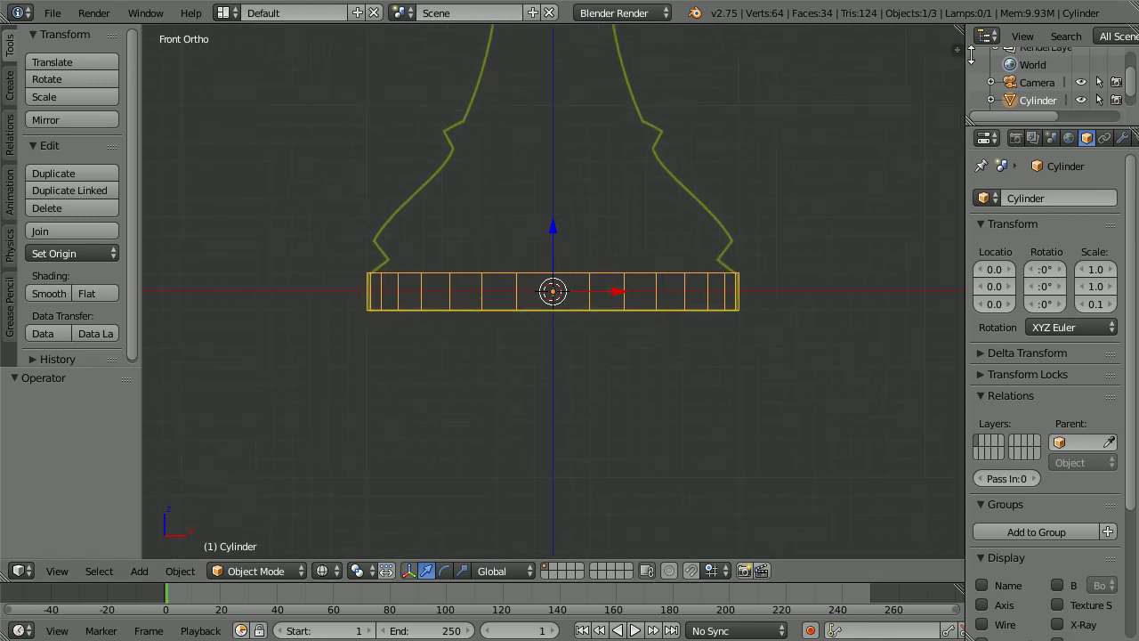
{"action": "left_click_drag", "start_coordinate": [957, 29], "coordinate": [863, 29]}
{"action": "left_click_drag", "start_coordinate": [795, 30], "coordinate": [702, 32]}
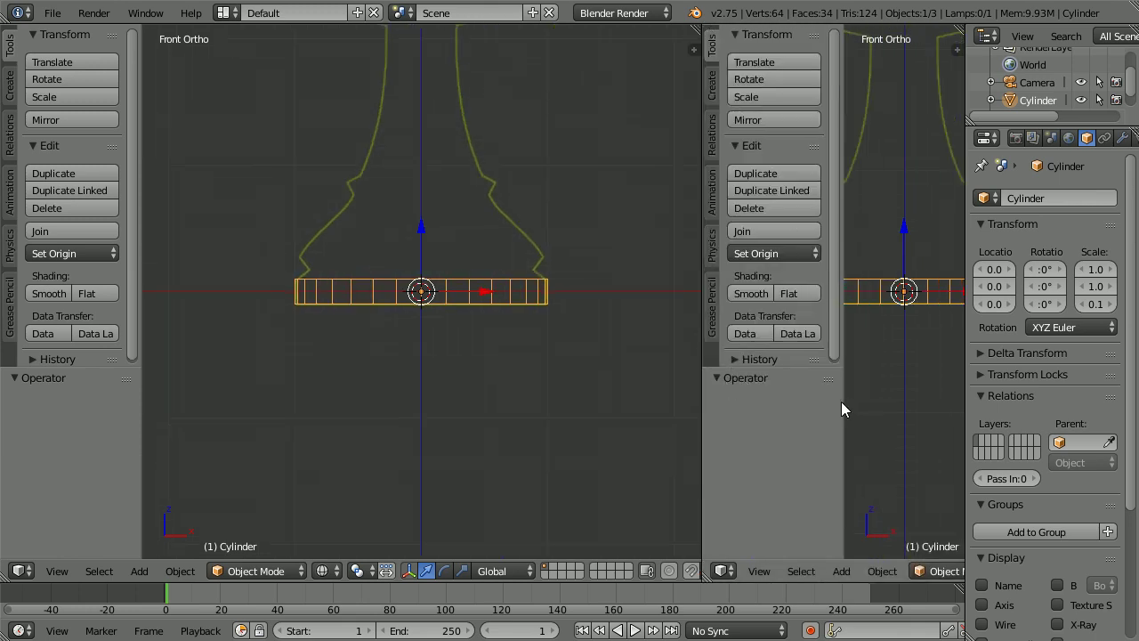
Make the right view solid-shaded and put the cylinder into Edit Mode.
{"action": "left_click_drag", "start_coordinate": [842, 403], "coordinate": [711, 422]}
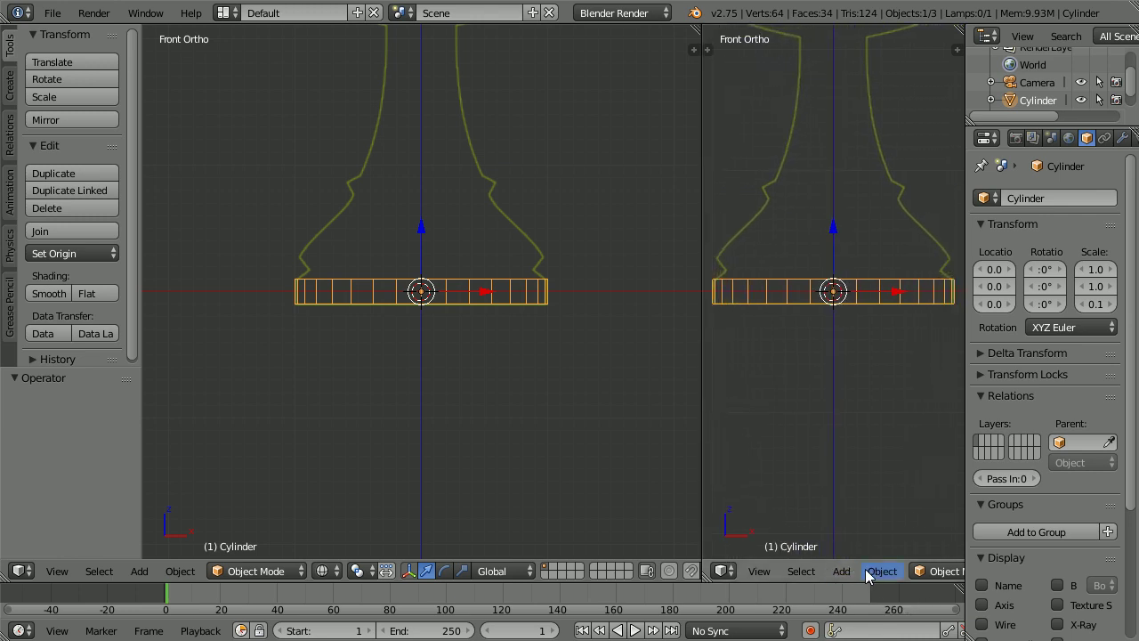
{"action": "middle_click_drag", "start_coordinate": [866, 574], "coordinate": [739, 574]}
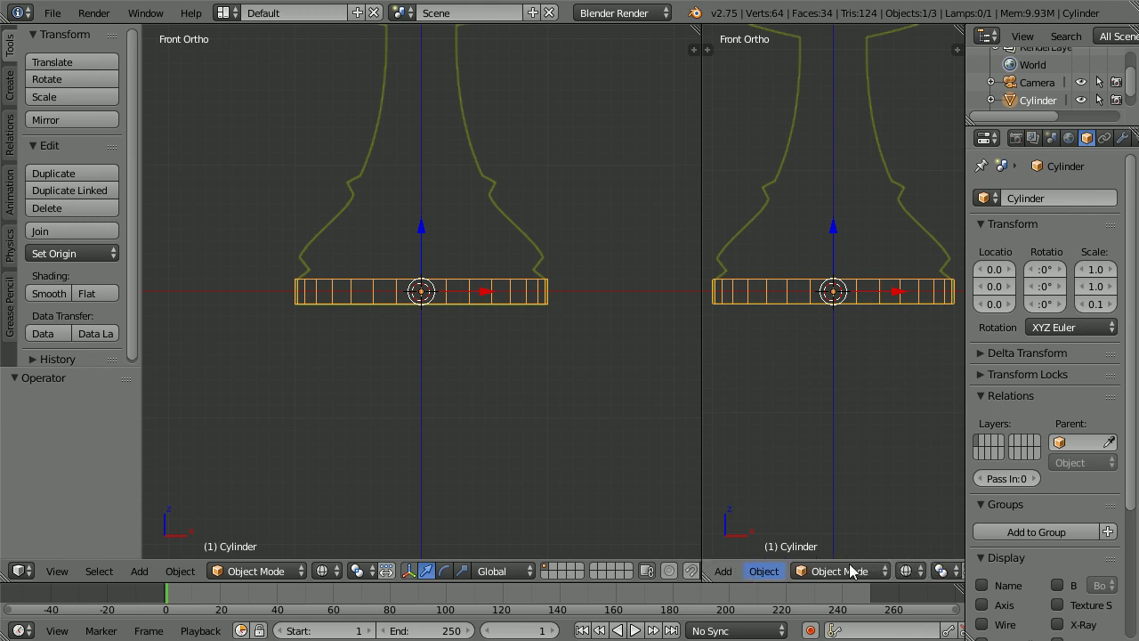
{"action": "left_click", "coordinate": [904, 570]}
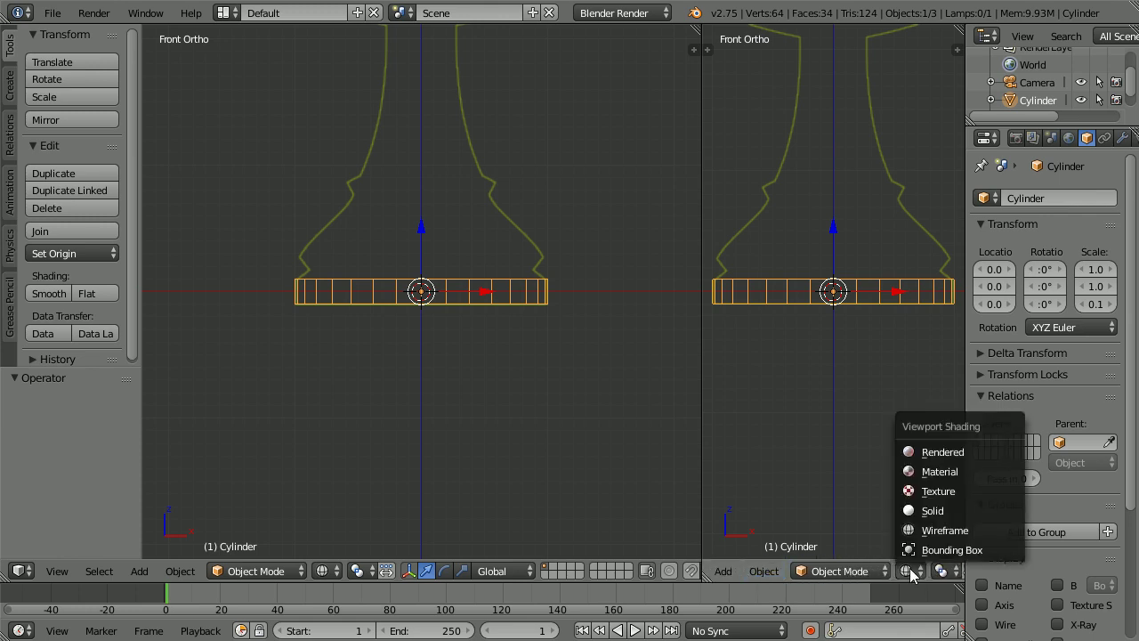
{"action": "left_click", "coordinate": [931, 513]}
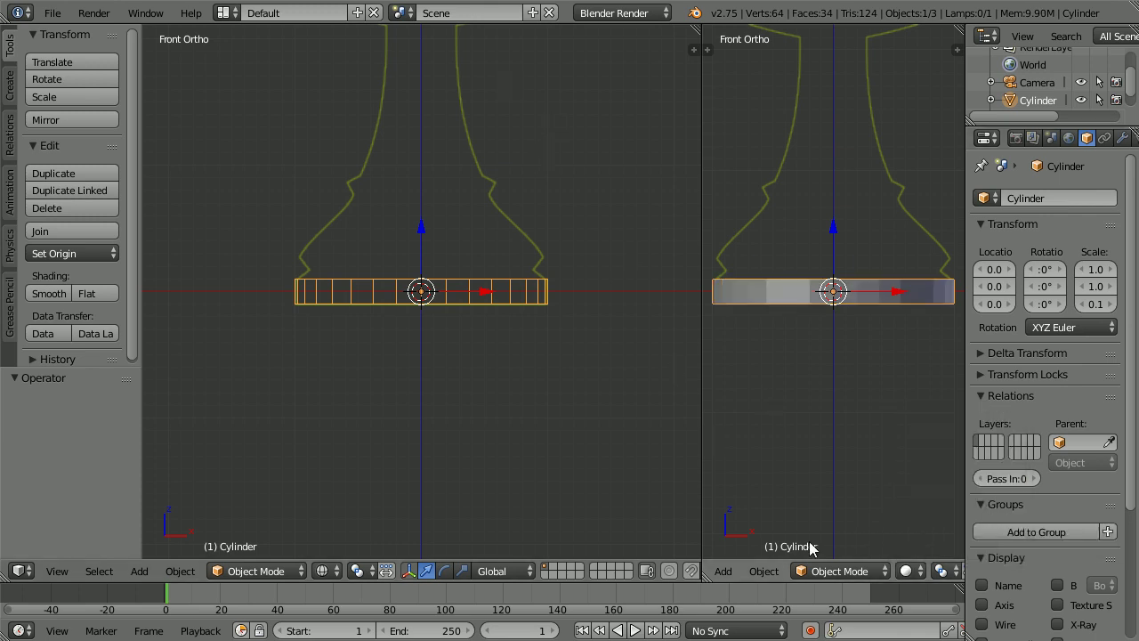
{"action": "left_click", "coordinate": [872, 572]}
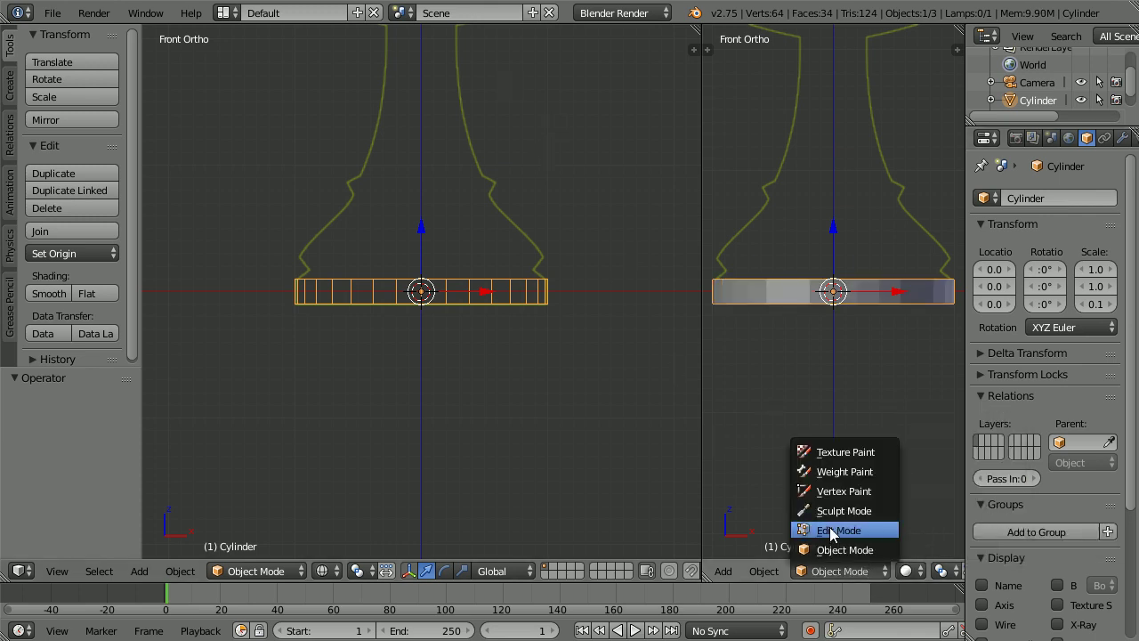
{"action": "left_click", "coordinate": [879, 531]}
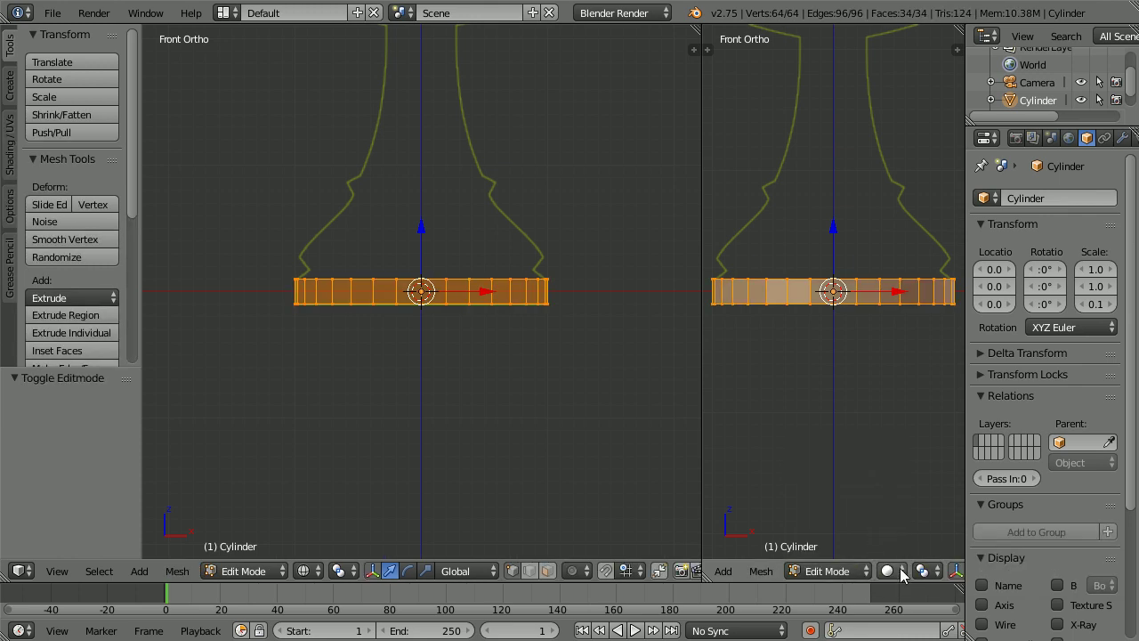
Switch to face select mode, tilt the right view, and select the cylinder's top face.
{"action": "scroll", "coordinate": [916, 574], "scroll_direction": "down", "scroll_amount": 5}
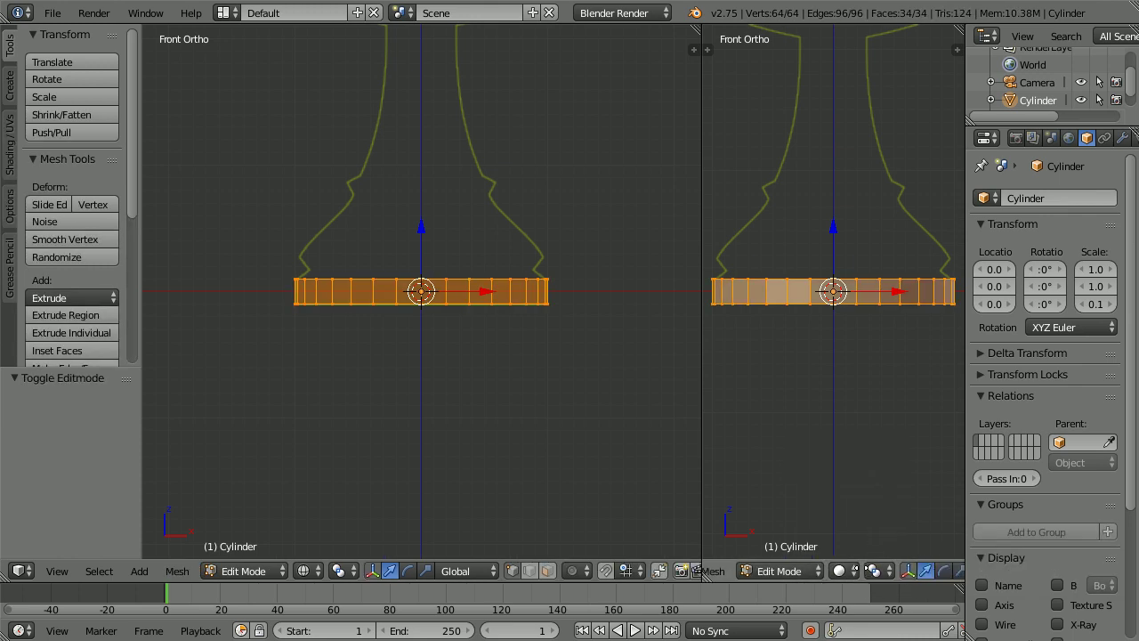
{"action": "scroll", "coordinate": [785, 574], "scroll_direction": "down", "scroll_amount": 8}
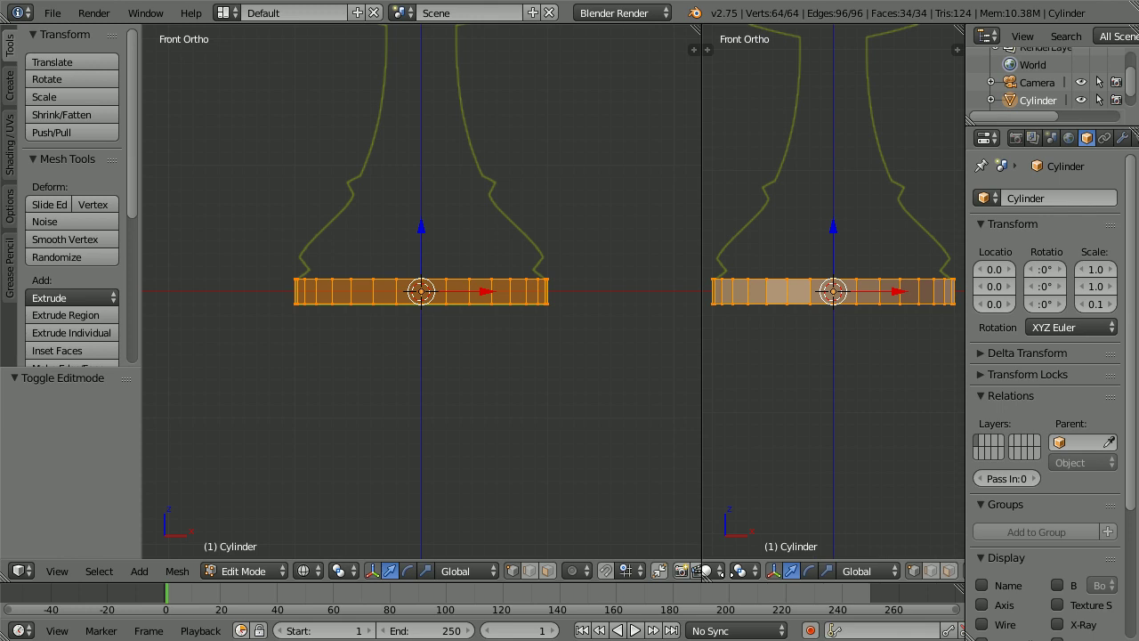
{"action": "left_click", "coordinate": [940, 570]}
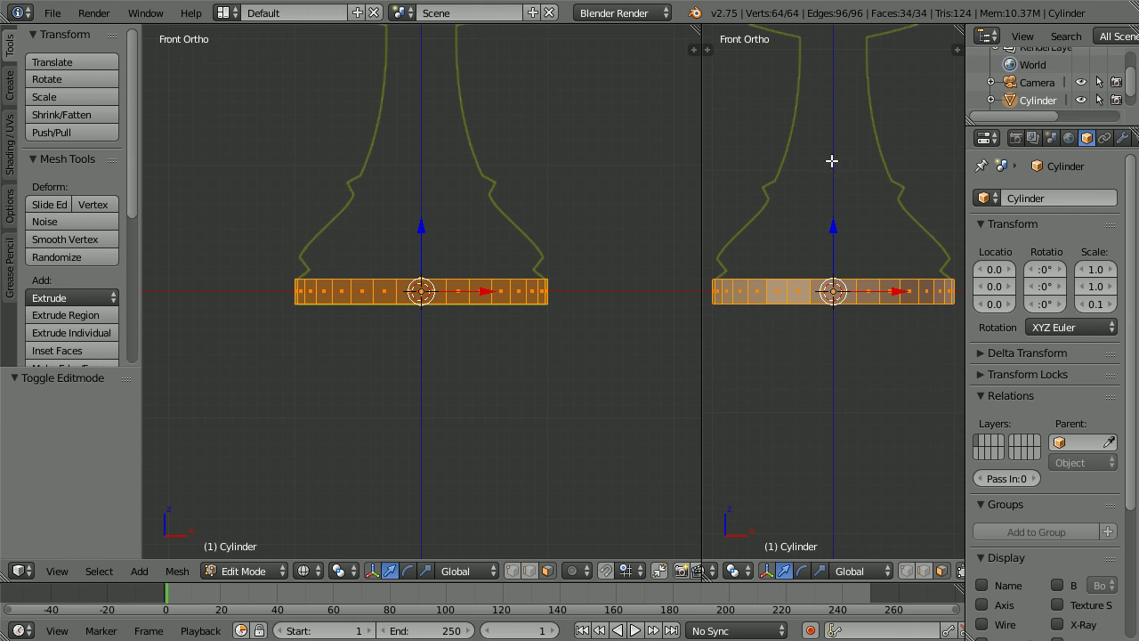
{"action": "key", "text": "KP_4"}
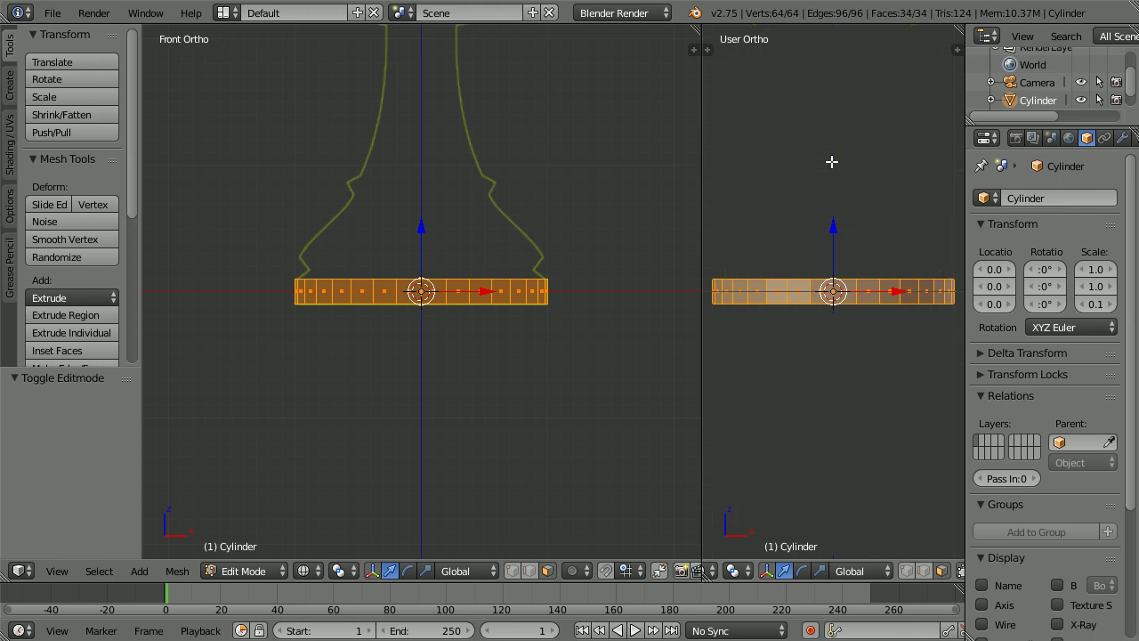
{"action": "middle_click_drag", "start_coordinate": [831, 161], "coordinate": [828, 220]}
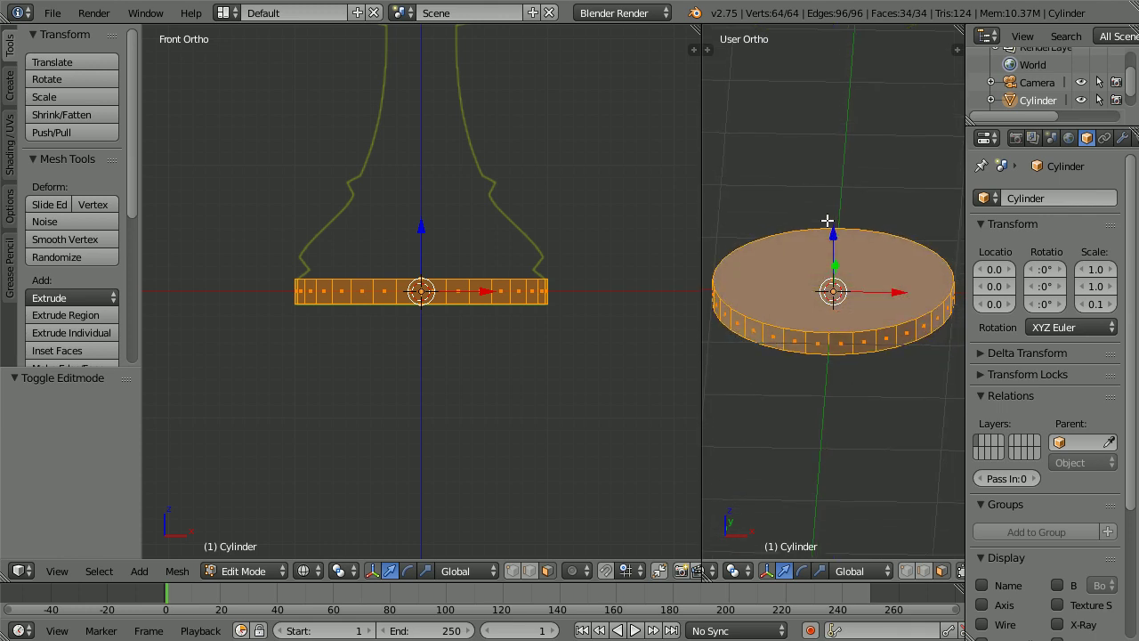
{"action": "right_click", "coordinate": [879, 272]}
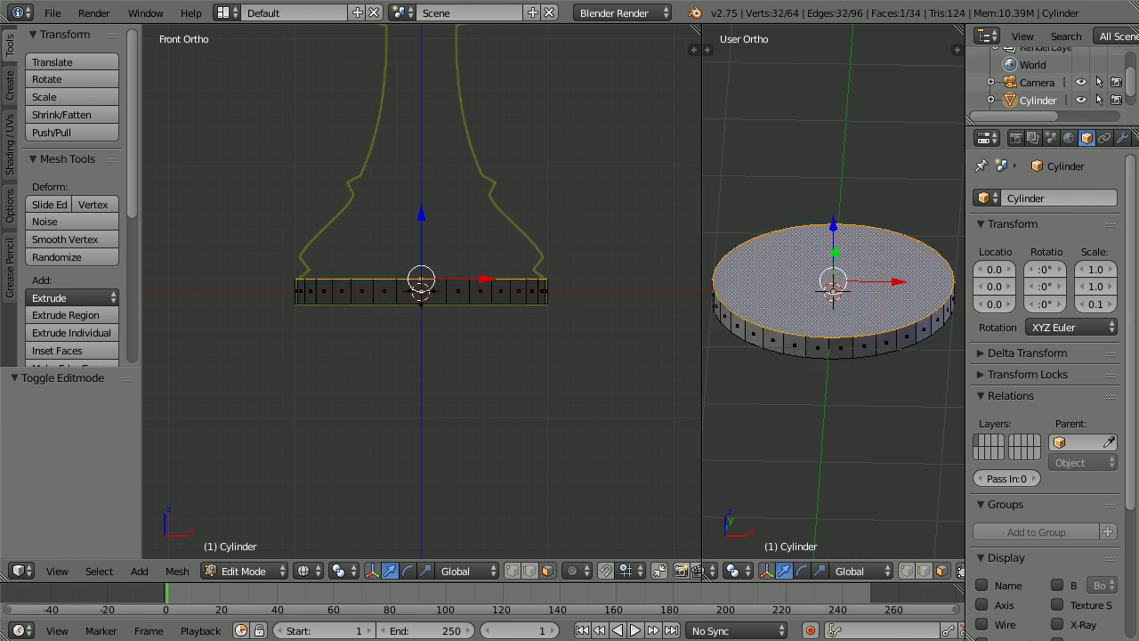
Extrude the top face upward and shrink the new ring to 0.894.
{"action": "scroll", "coordinate": [577, 265], "scroll_direction": "up", "scroll_amount": 4}
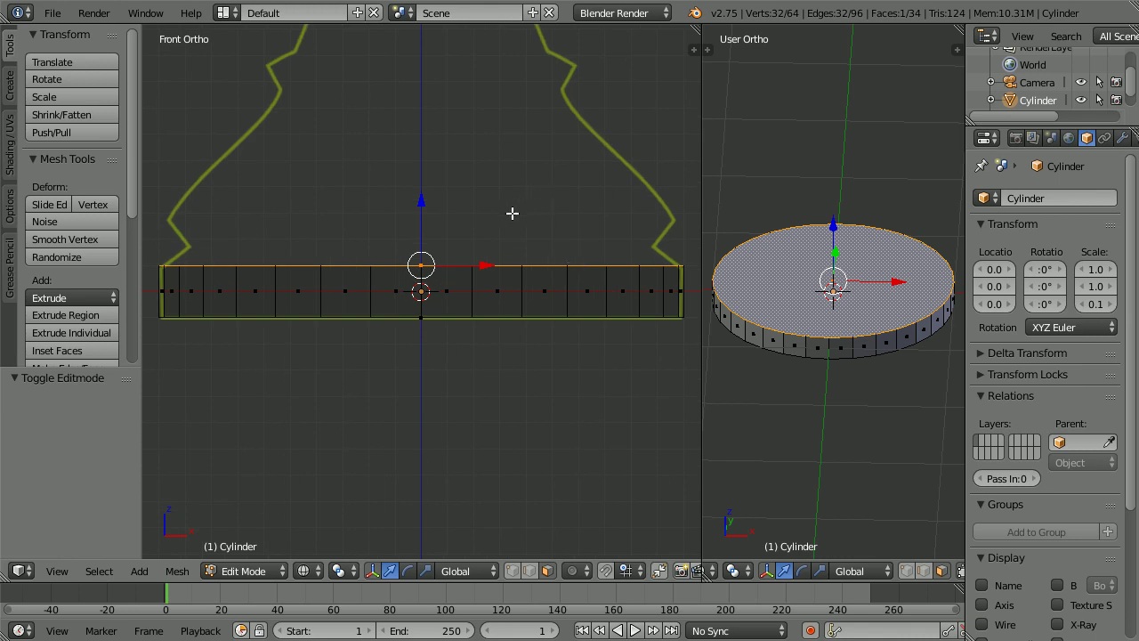
{"action": "key", "text": "e"}
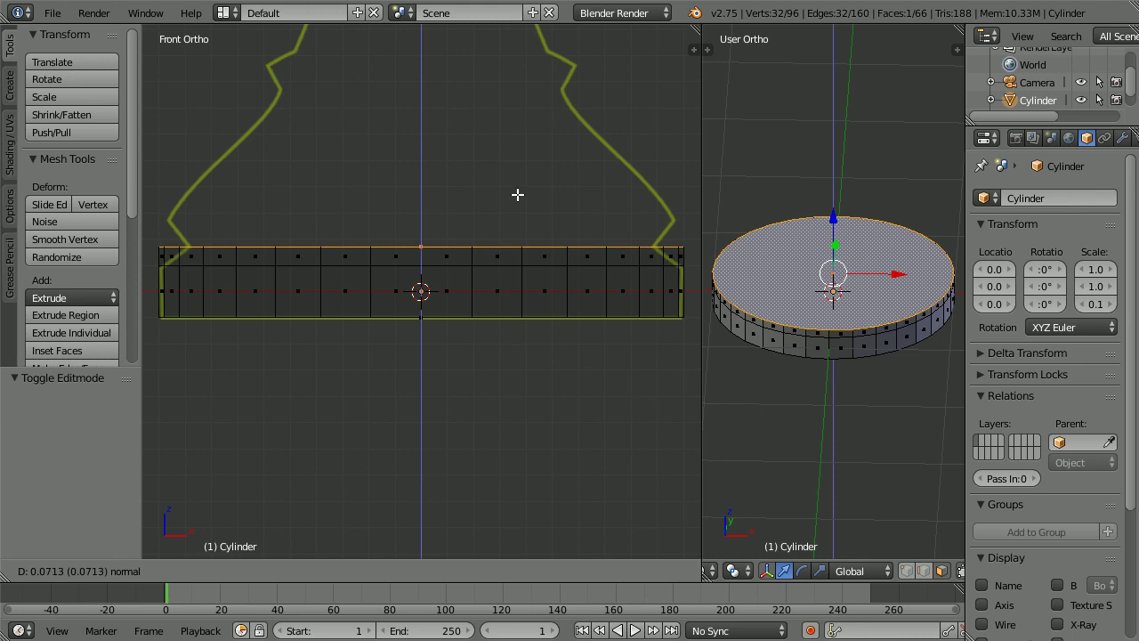
{"action": "left_click", "coordinate": [517, 194]}
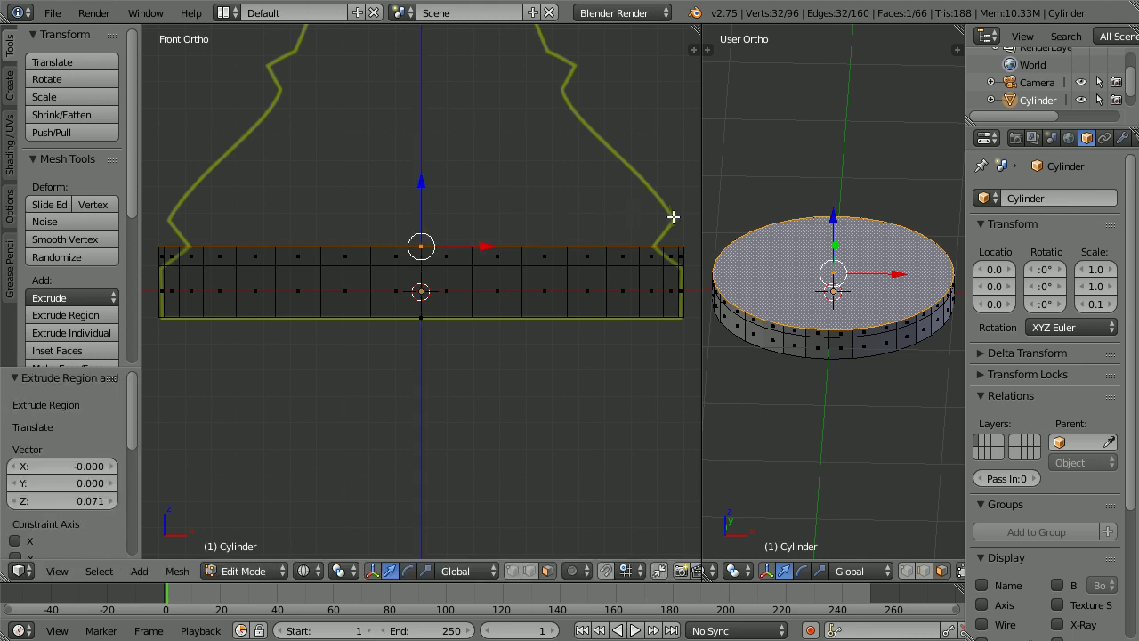
{"action": "key", "text": "s"}
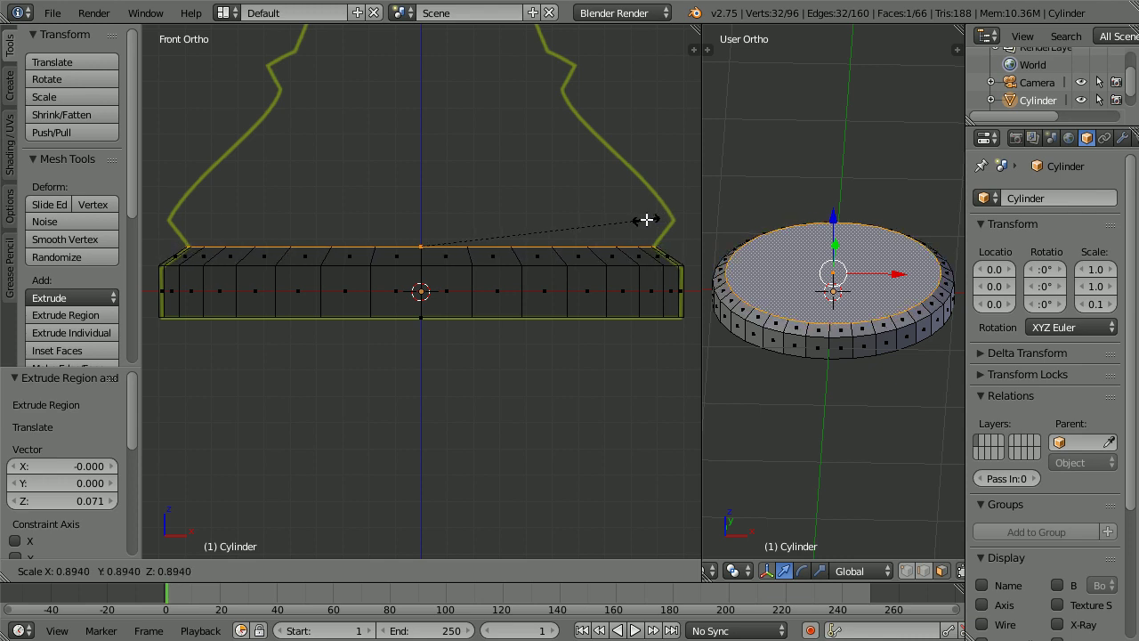
{"action": "left_click", "coordinate": [645, 220]}
Extrude the top again by 0.075 and widen the ring to 1.073.
{"action": "key", "text": "Tab"}
{"action": "key", "text": "Tab"}
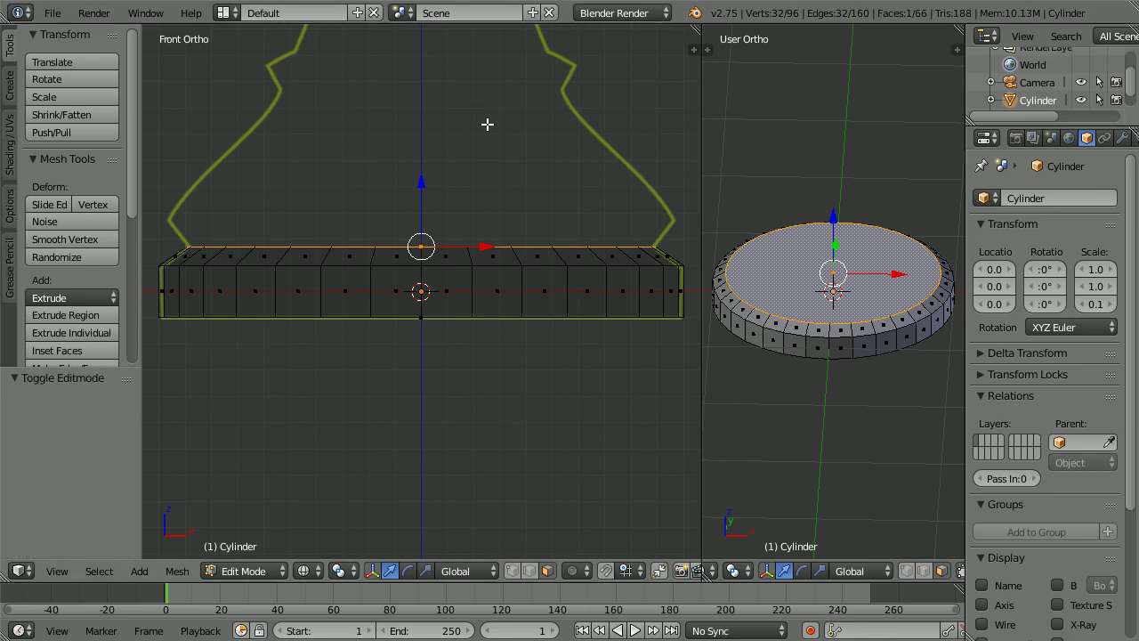
{"action": "key", "text": "e"}
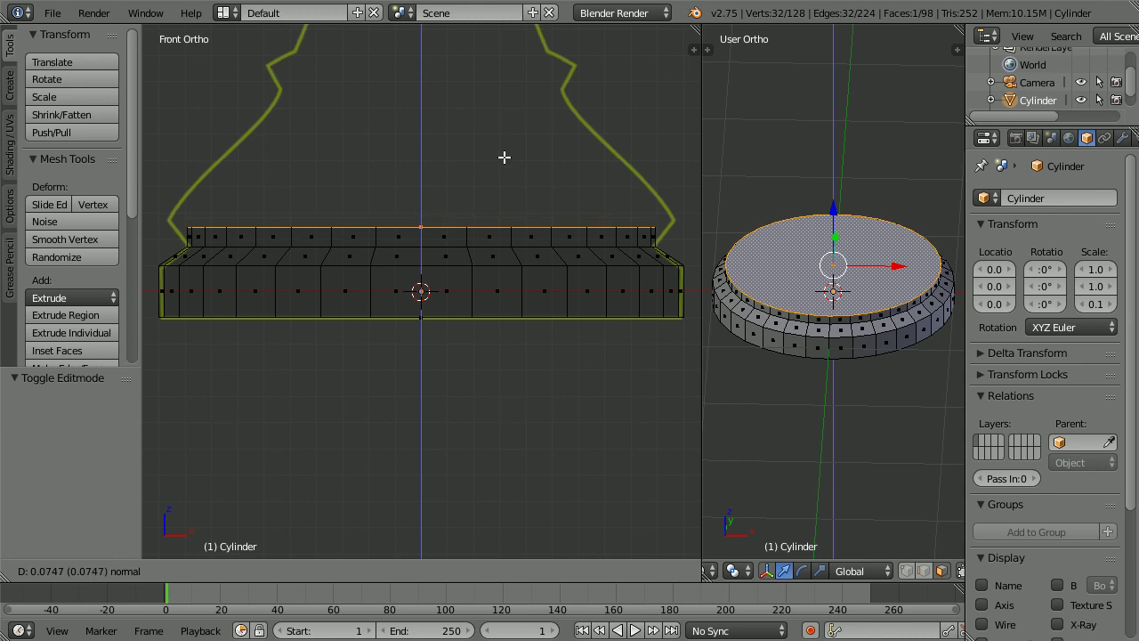
{"action": "left_click", "coordinate": [504, 158]}
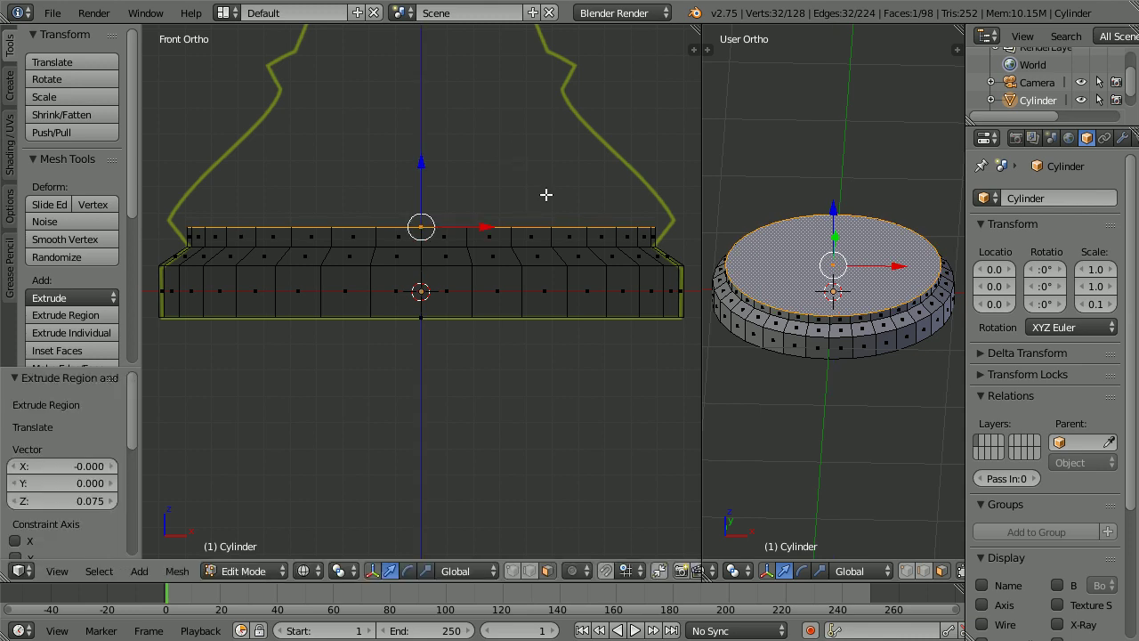
{"action": "key", "text": "s"}
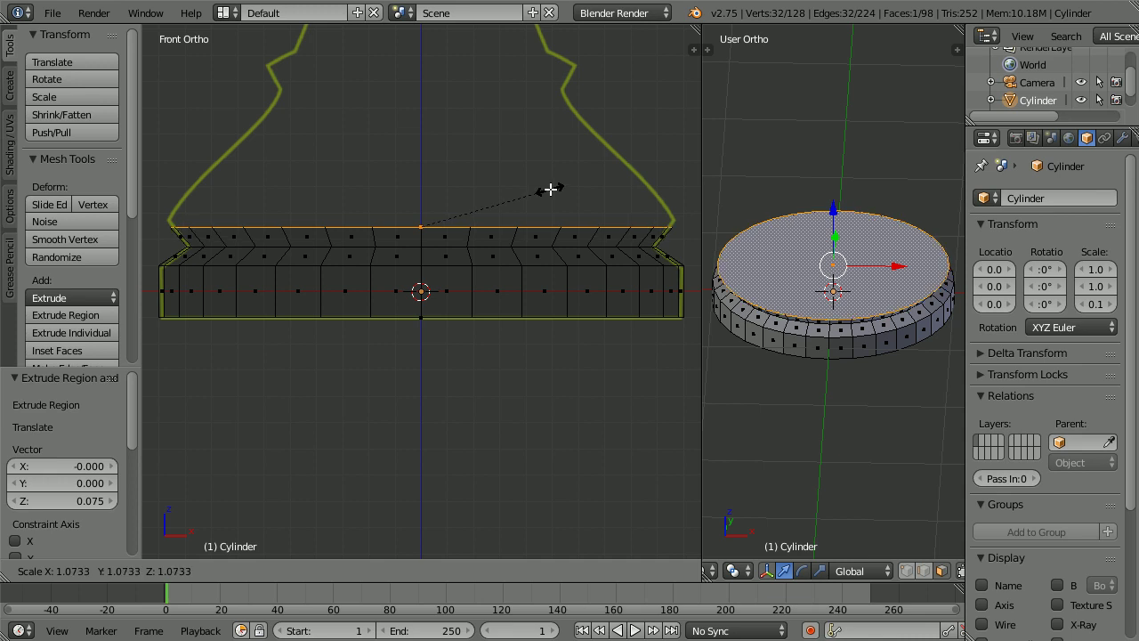
{"action": "left_click", "coordinate": [550, 188]}
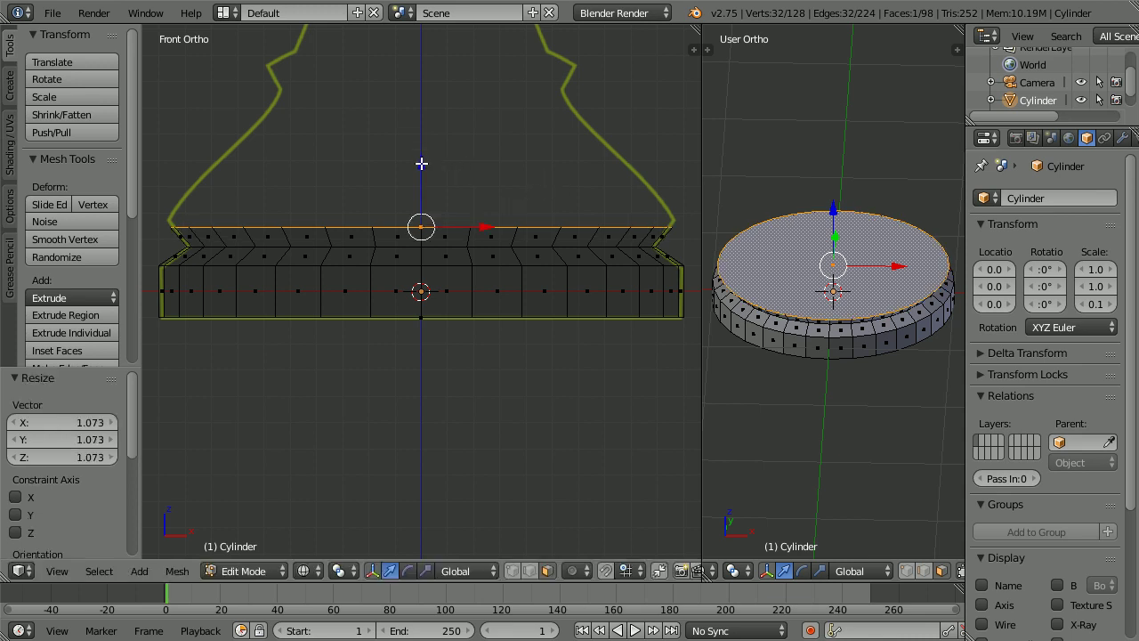
Raise the top loop 0.024 along Z, scale it to 1.021, and extrude again.
{"action": "key", "text": "g"}
{"action": "key", "text": "z"}
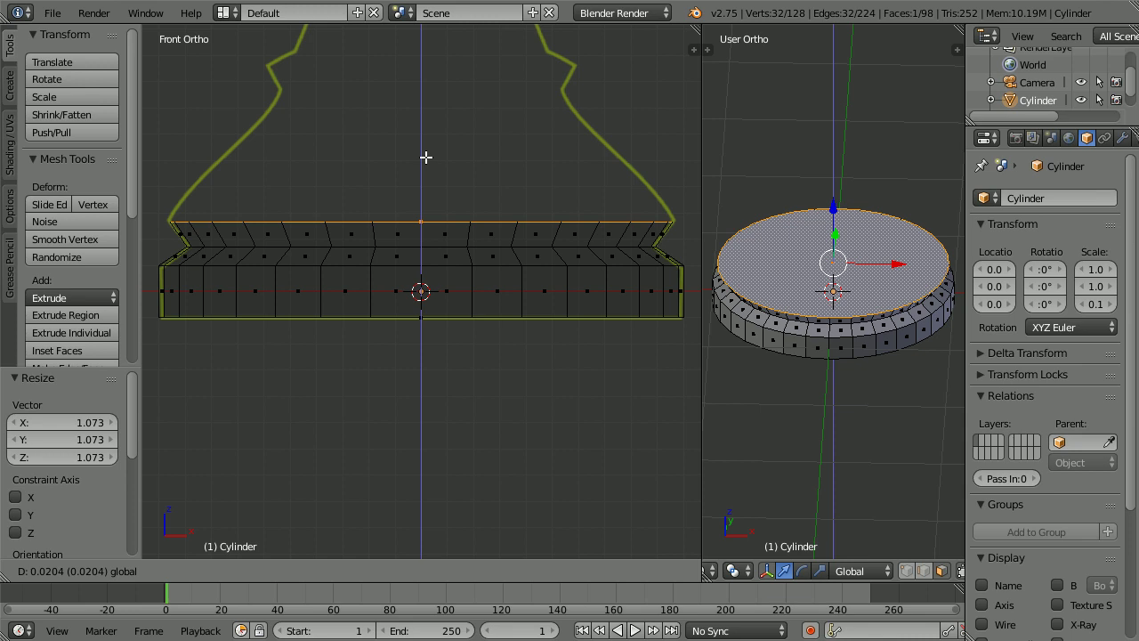
{"action": "left_click", "coordinate": [427, 157]}
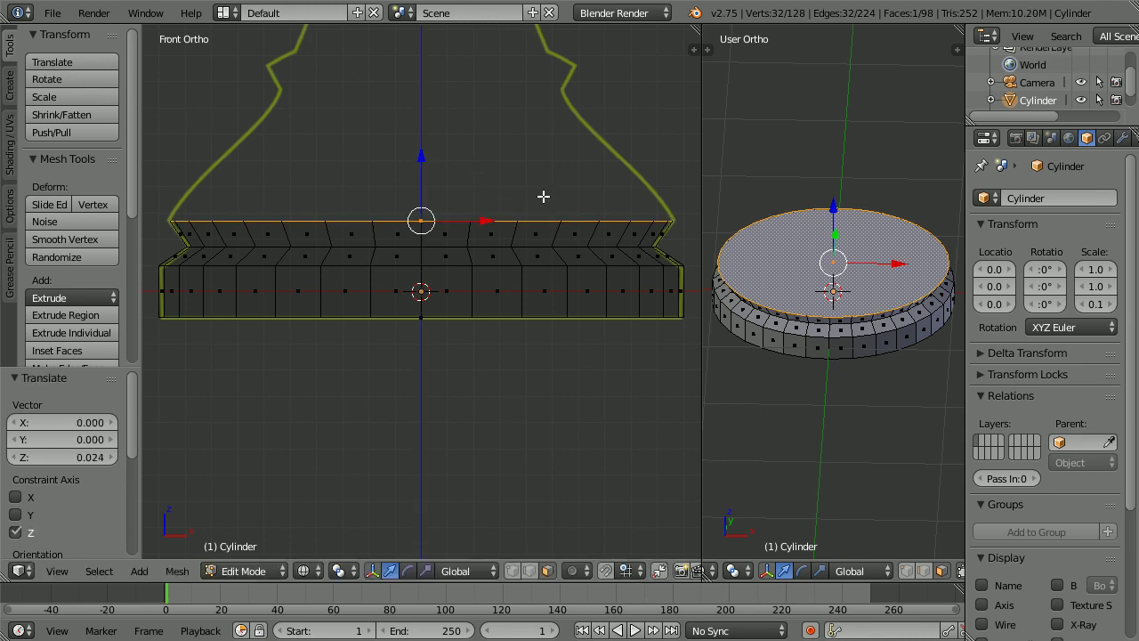
{"action": "key", "text": "s"}
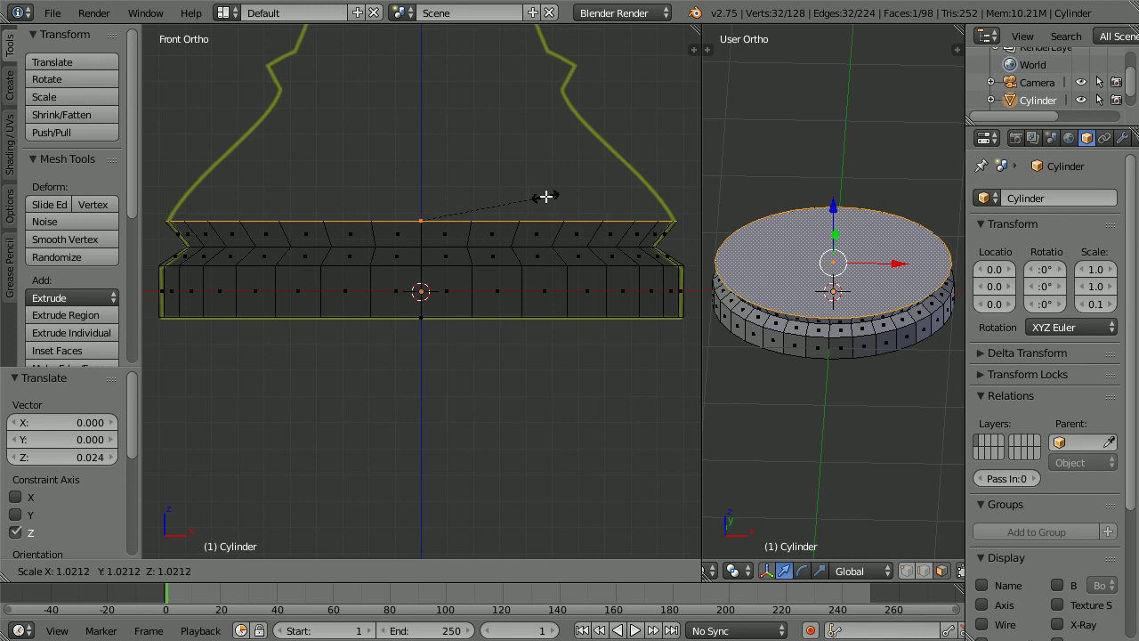
{"action": "left_click", "coordinate": [546, 196]}
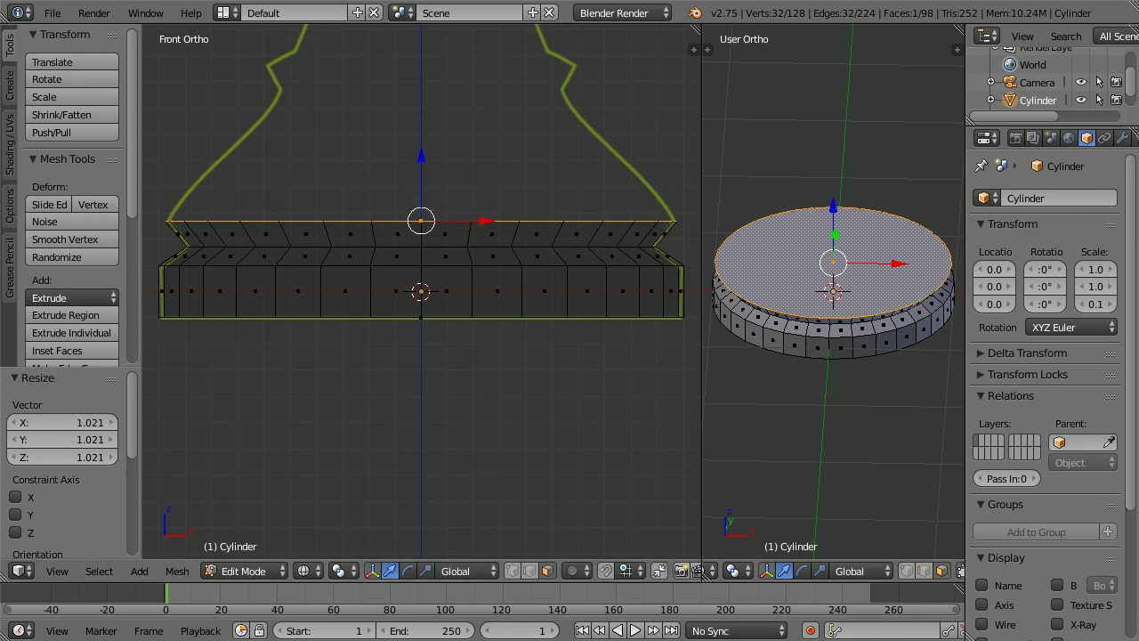
{"action": "key", "text": "Tab"}
{"action": "key", "text": "Tab"}
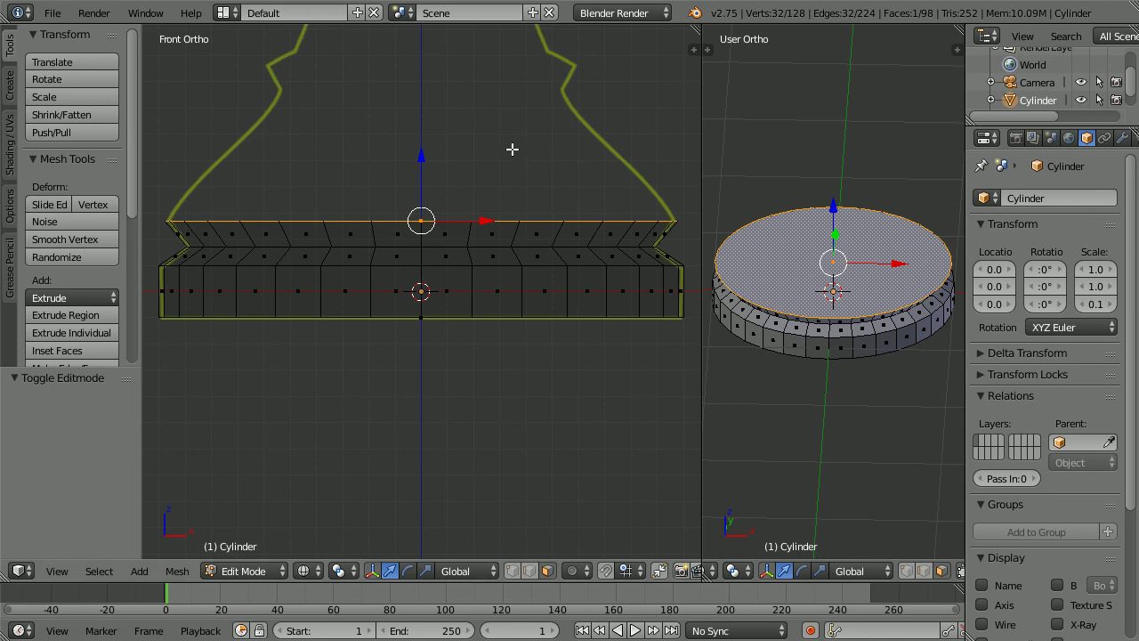
{"action": "key", "text": "e"}
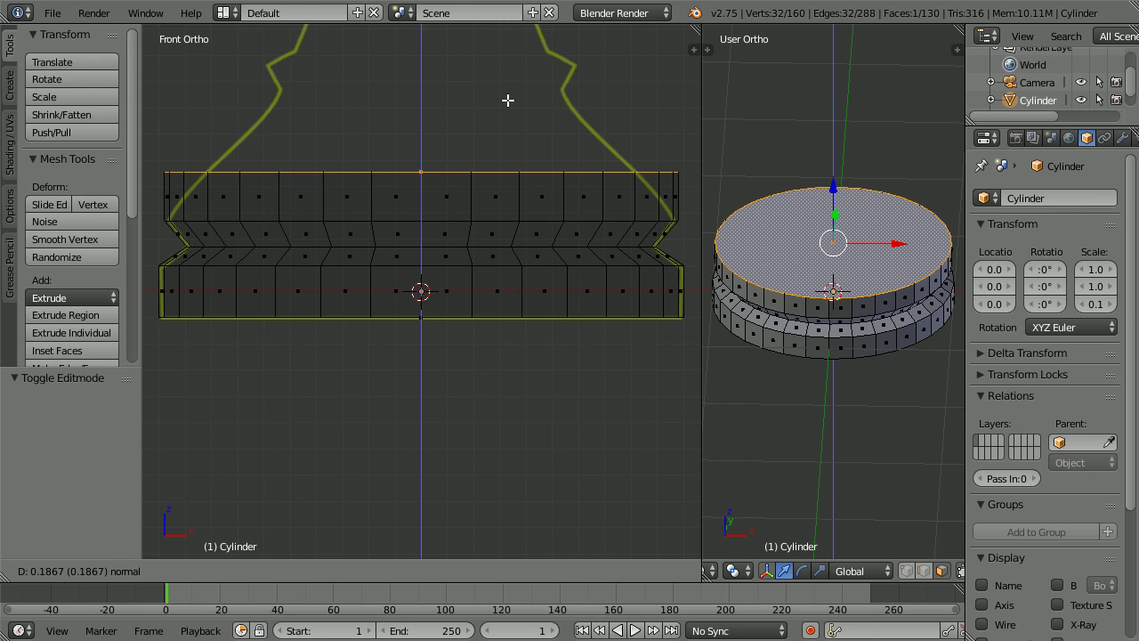
Extrude two tapering rings up from the base, scaled to 0.847 and then 0.734.
{"action": "left_click", "coordinate": [507, 100]}
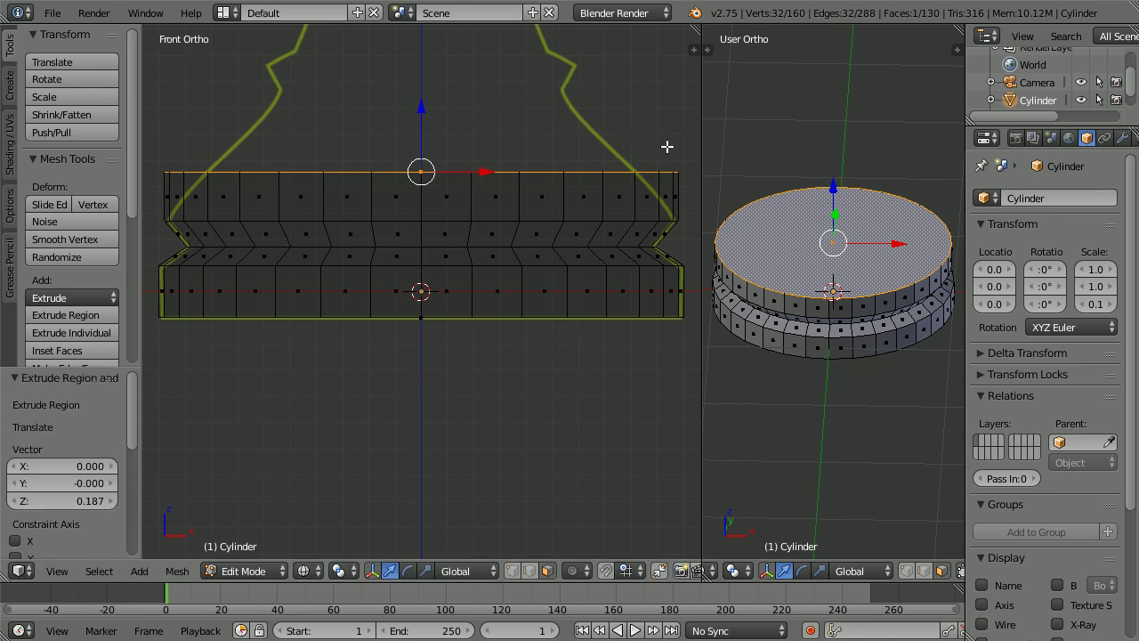
{"action": "key", "text": "s"}
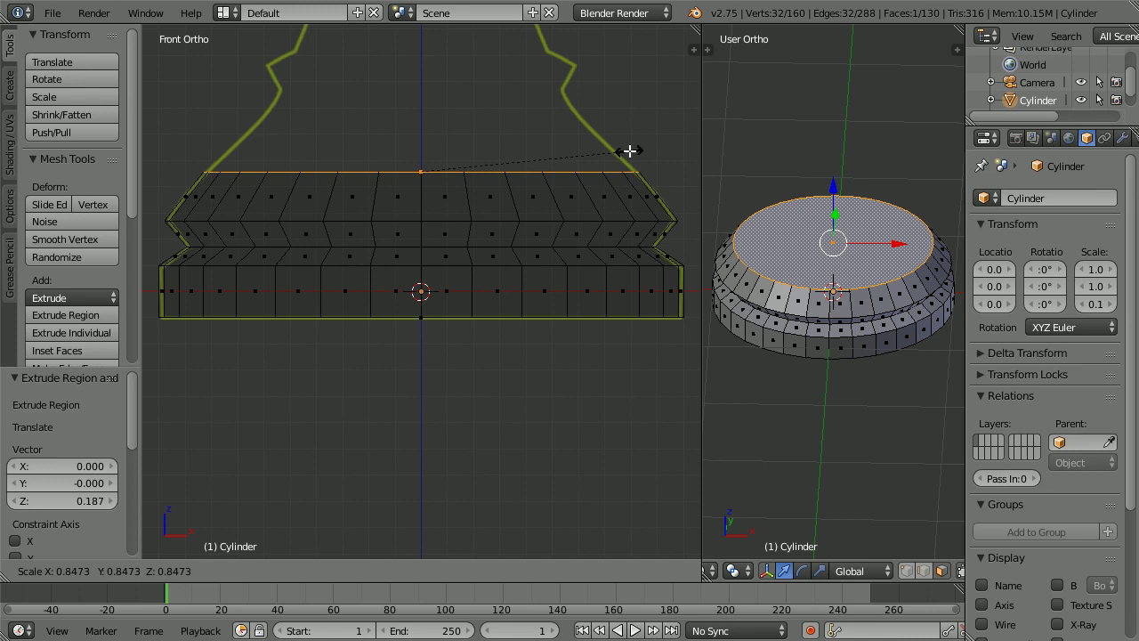
{"action": "left_click", "coordinate": [629, 151]}
{"action": "key", "text": "e"}
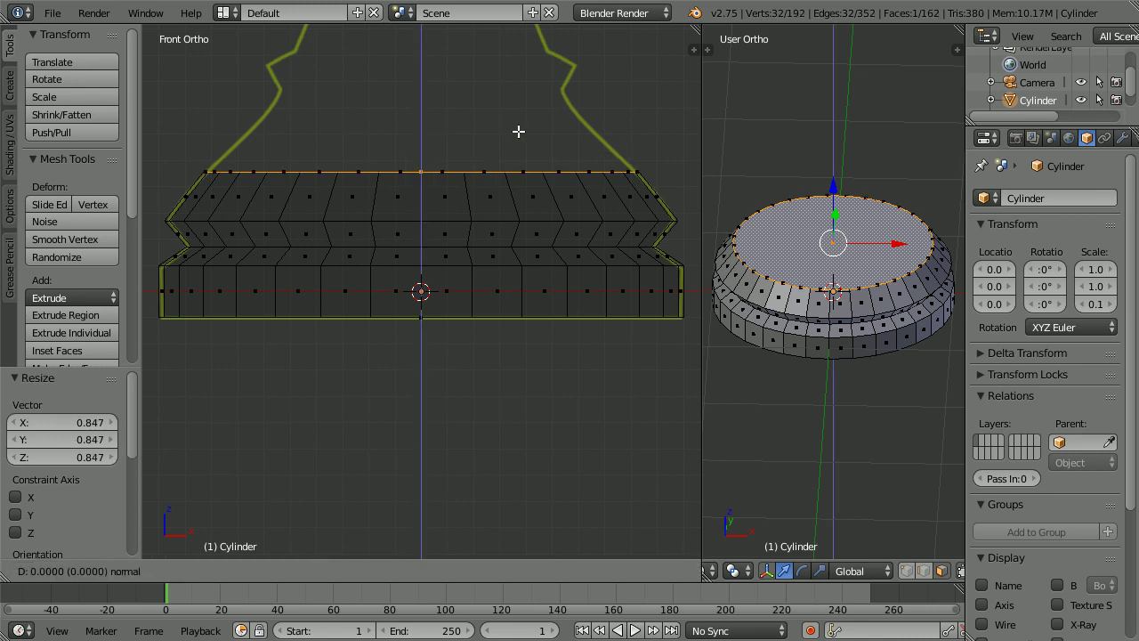
{"action": "left_click", "coordinate": [517, 75]}
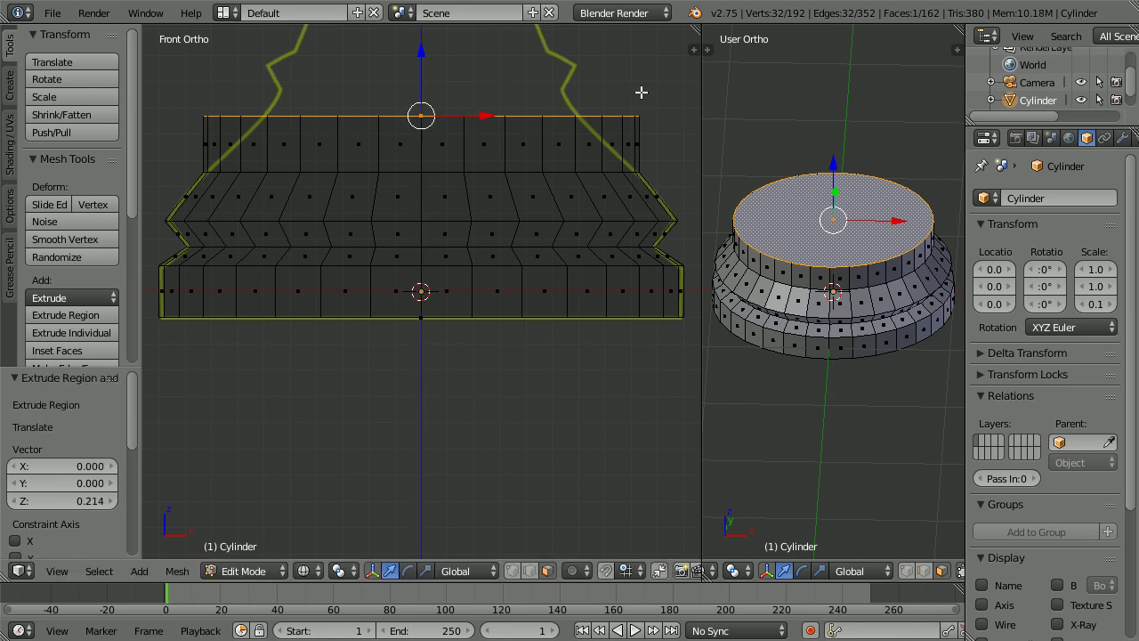
{"action": "key", "text": "s"}
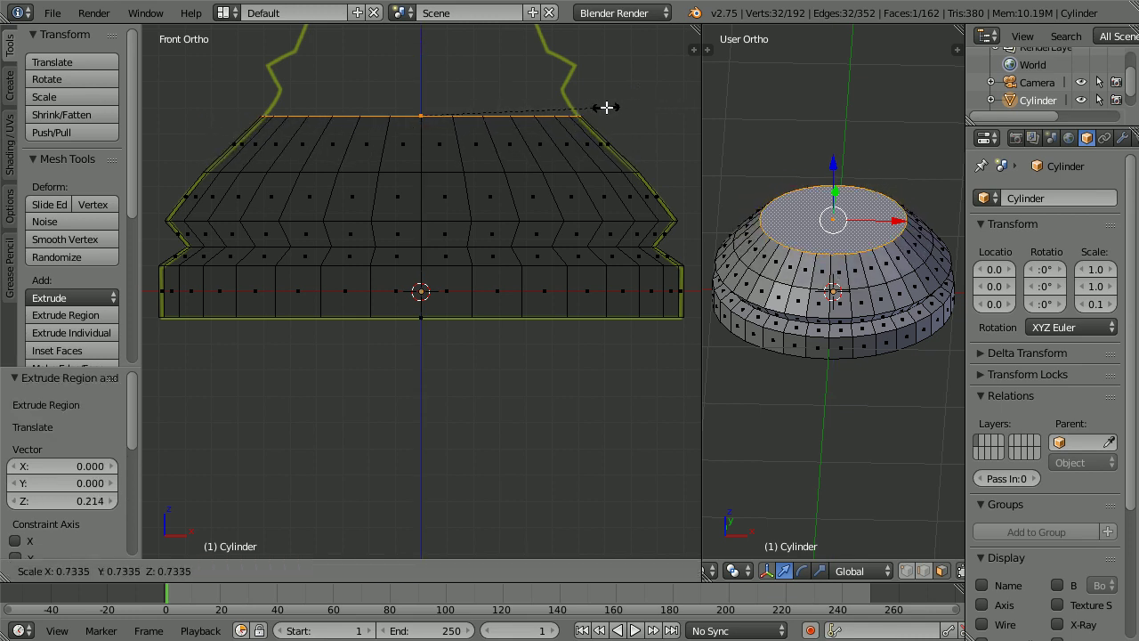
{"action": "left_click", "coordinate": [606, 107]}
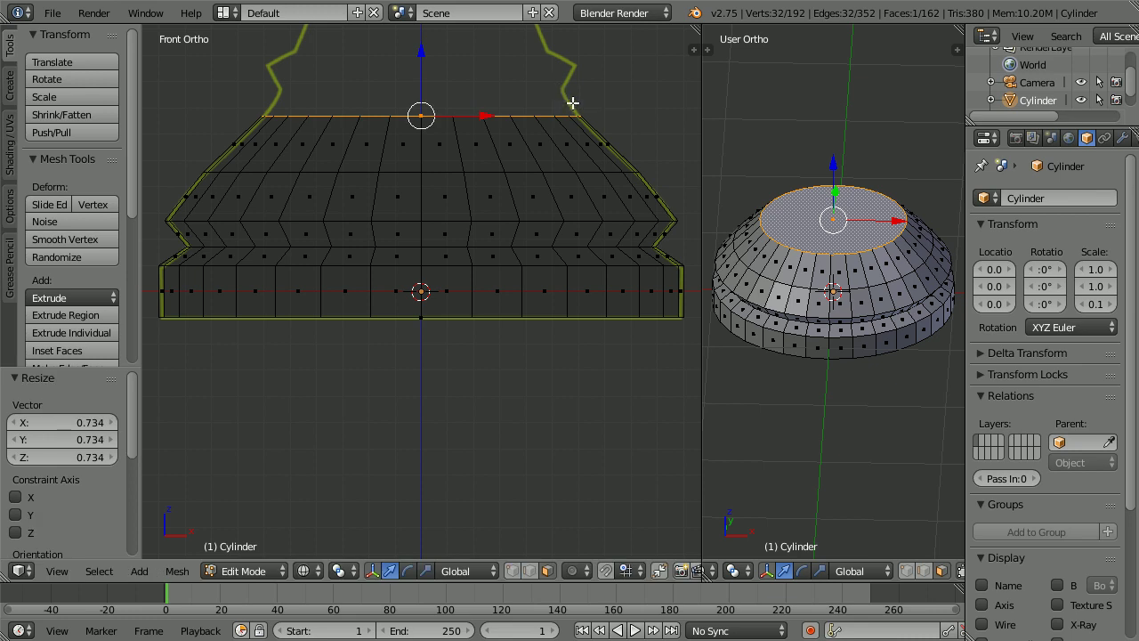
Extrude a thin 0.098 ring on top and narrow it to 0.894.
{"action": "key", "text": "e"}
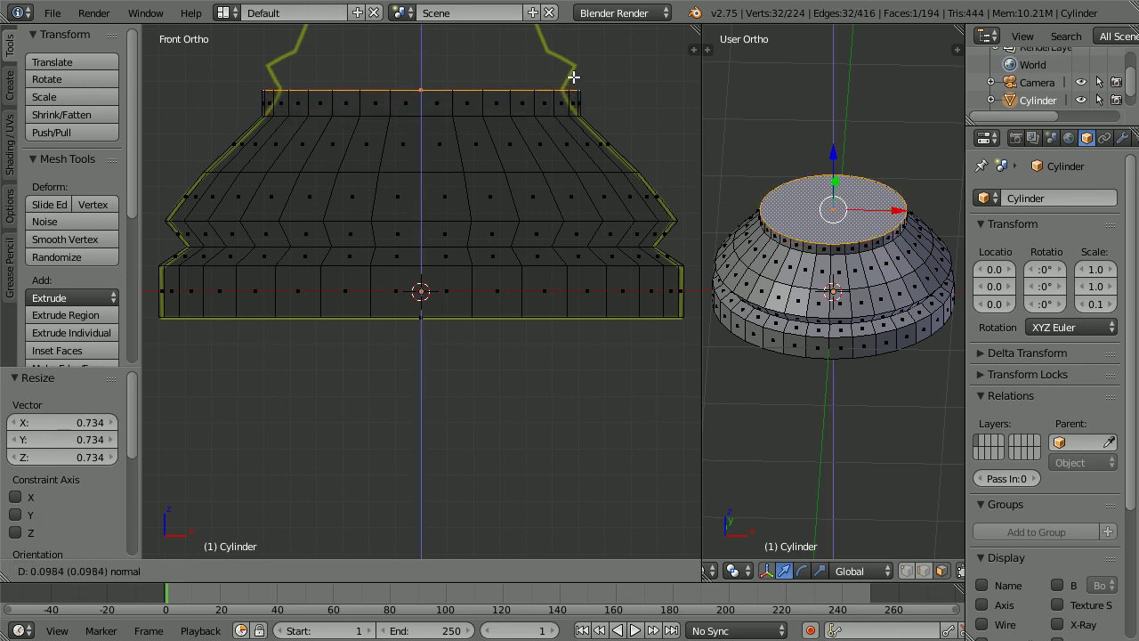
{"action": "left_click", "coordinate": [574, 78]}
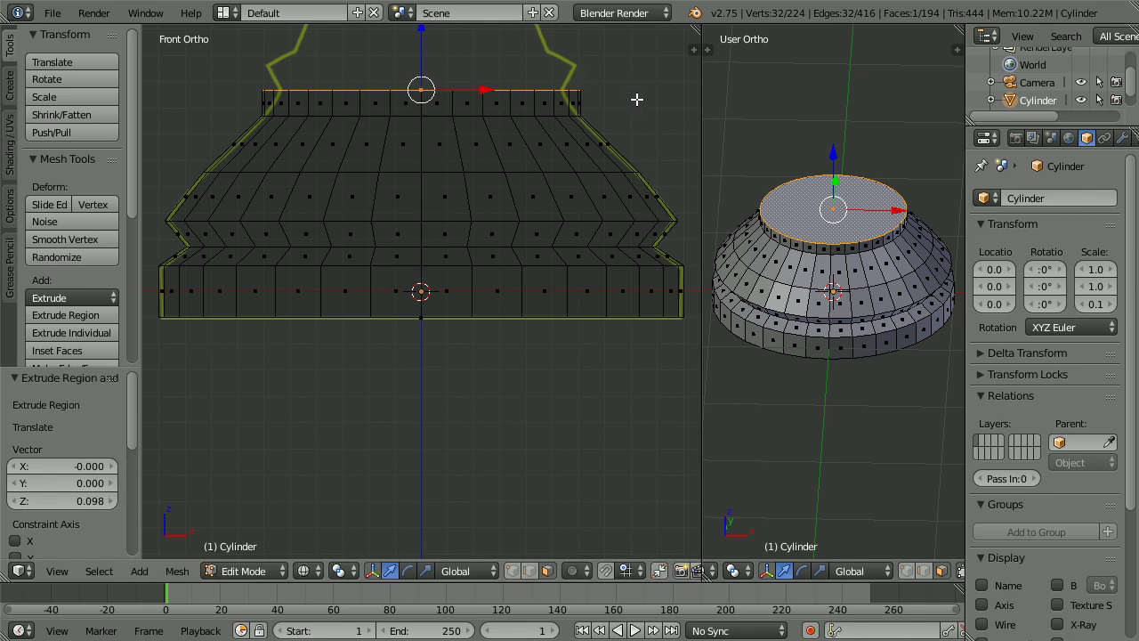
{"action": "key", "text": "s"}
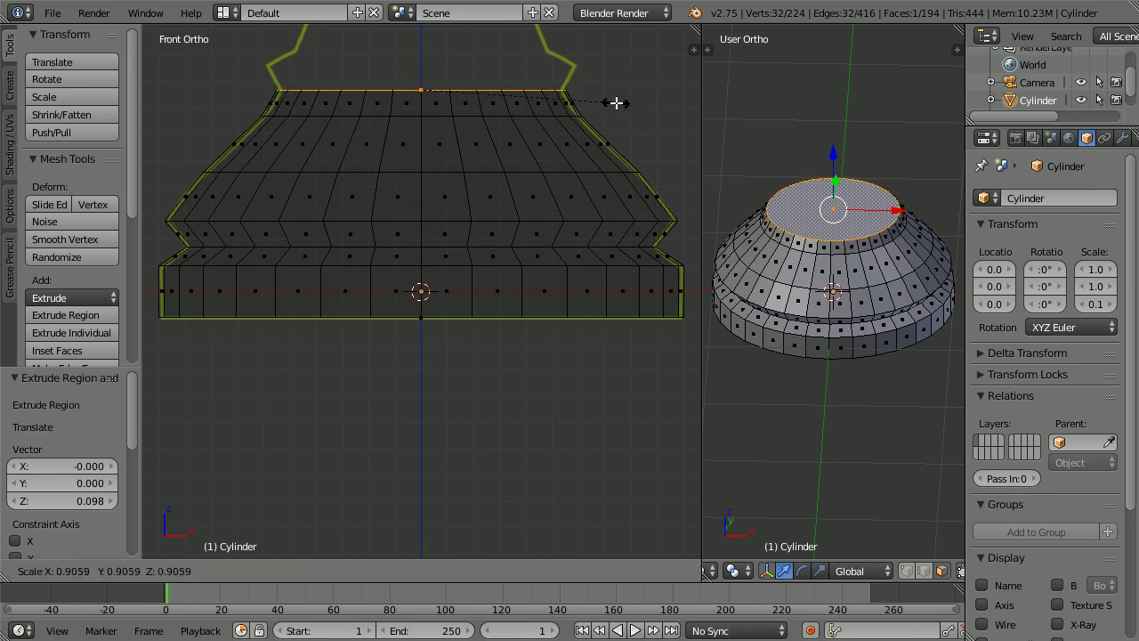
{"action": "left_click", "coordinate": [614, 103]}
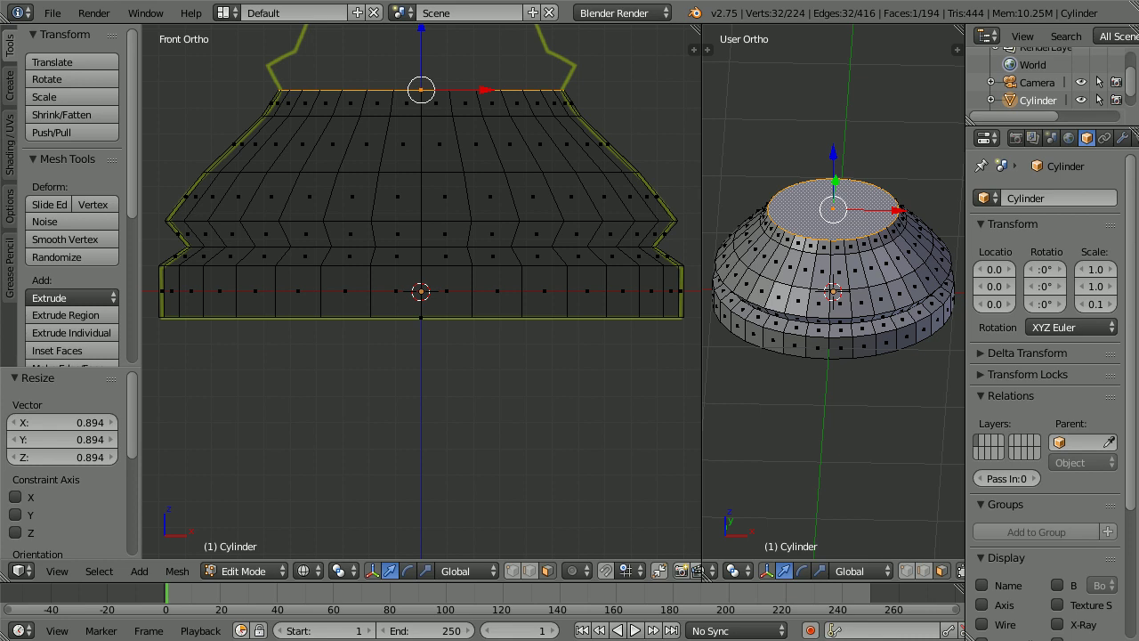
{"action": "key", "text": "Tab"}
{"action": "key", "text": "Tab"}
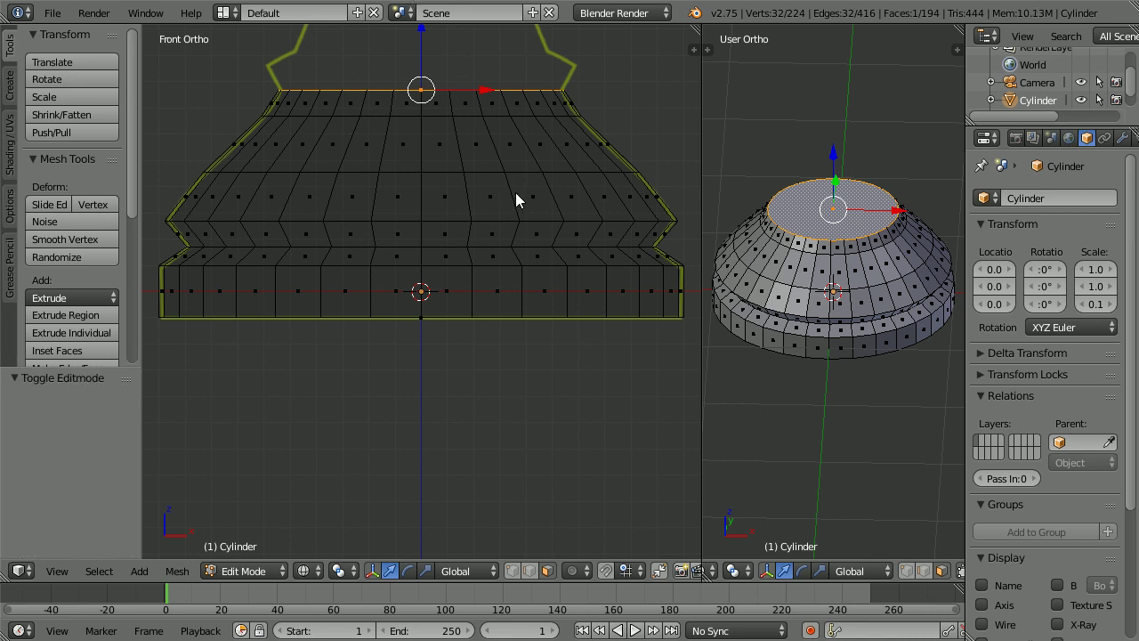
{"action": "scroll", "coordinate": [516, 193], "scroll_direction": "up", "scroll_amount": 10, "text": "shift"}
Extrude a short ring above the tapered base and widen it to 1.082 as a lip.
{"action": "scroll", "coordinate": [513, 195], "scroll_direction": "up", "scroll_amount": 4, "text": "shift"}
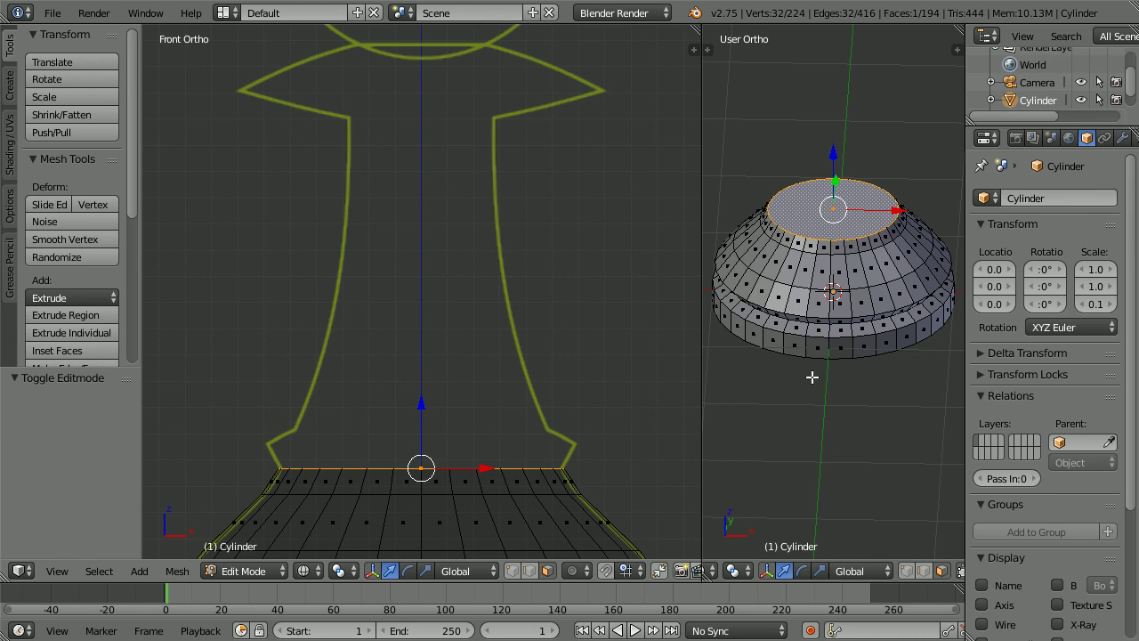
{"action": "scroll", "coordinate": [811, 378], "scroll_direction": "up", "scroll_amount": 4, "text": "shift"}
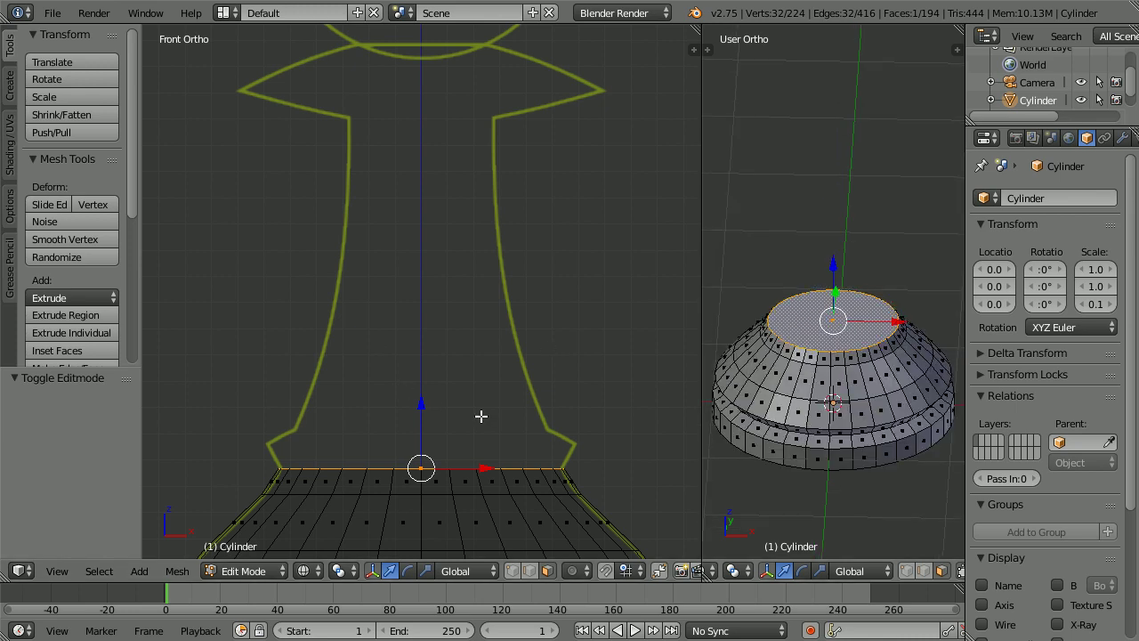
{"action": "key", "text": "e"}
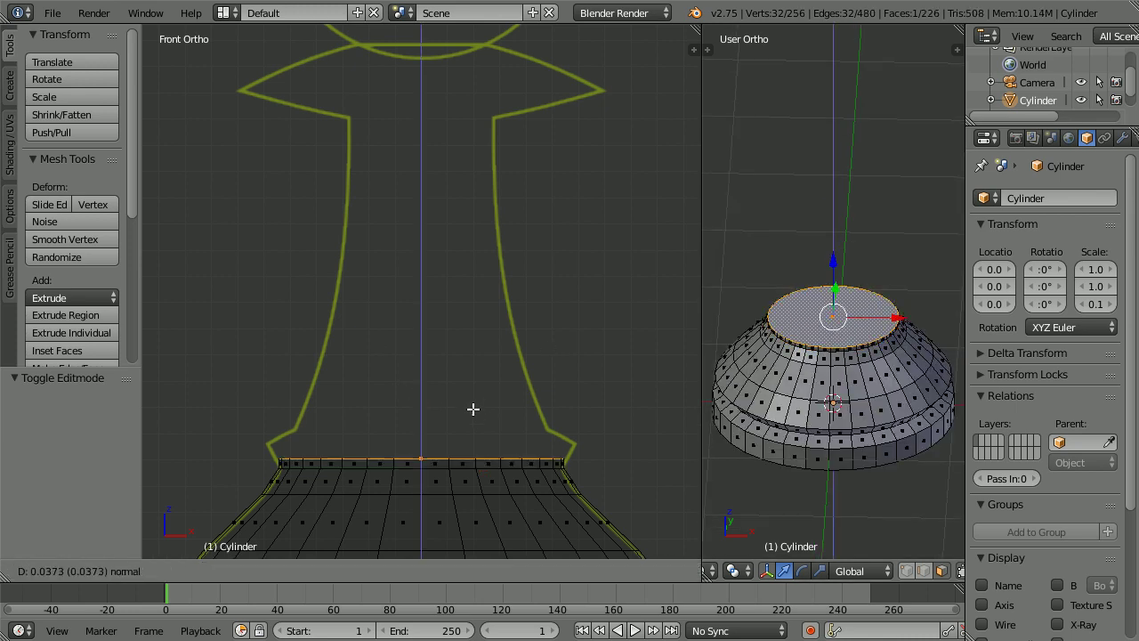
{"action": "left_click", "coordinate": [474, 396]}
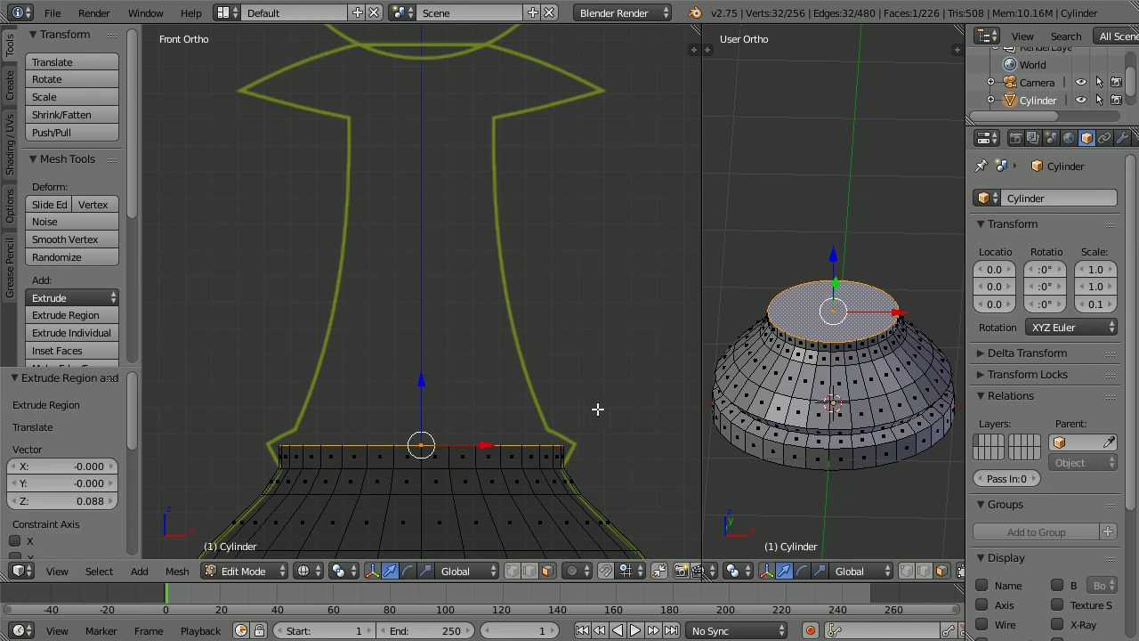
{"action": "key", "text": "s"}
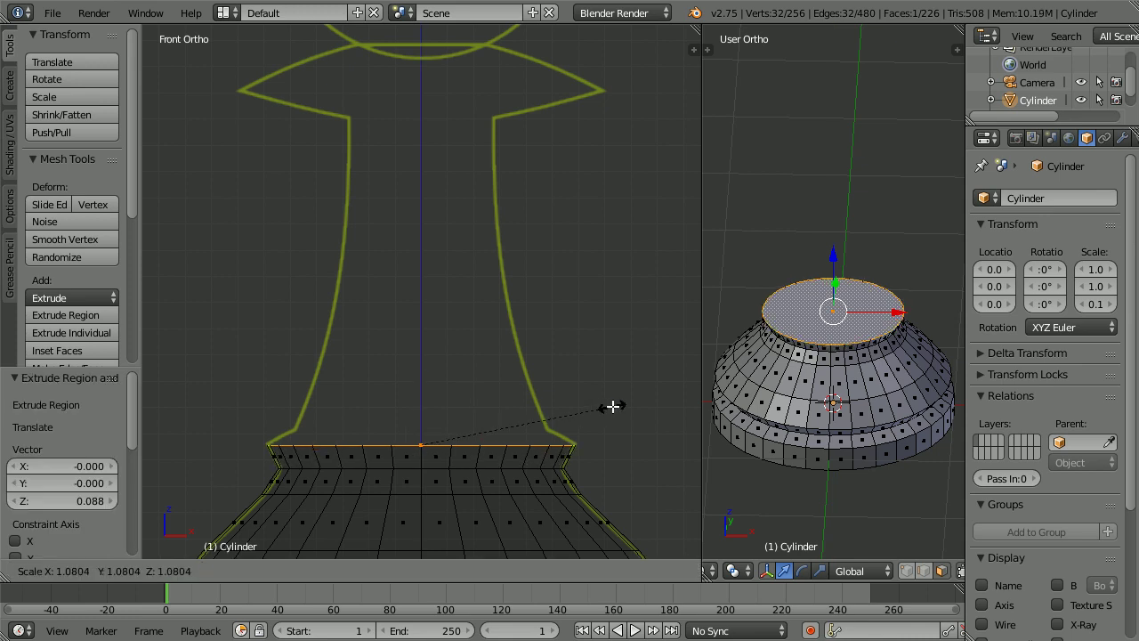
{"action": "left_click", "coordinate": [612, 405]}
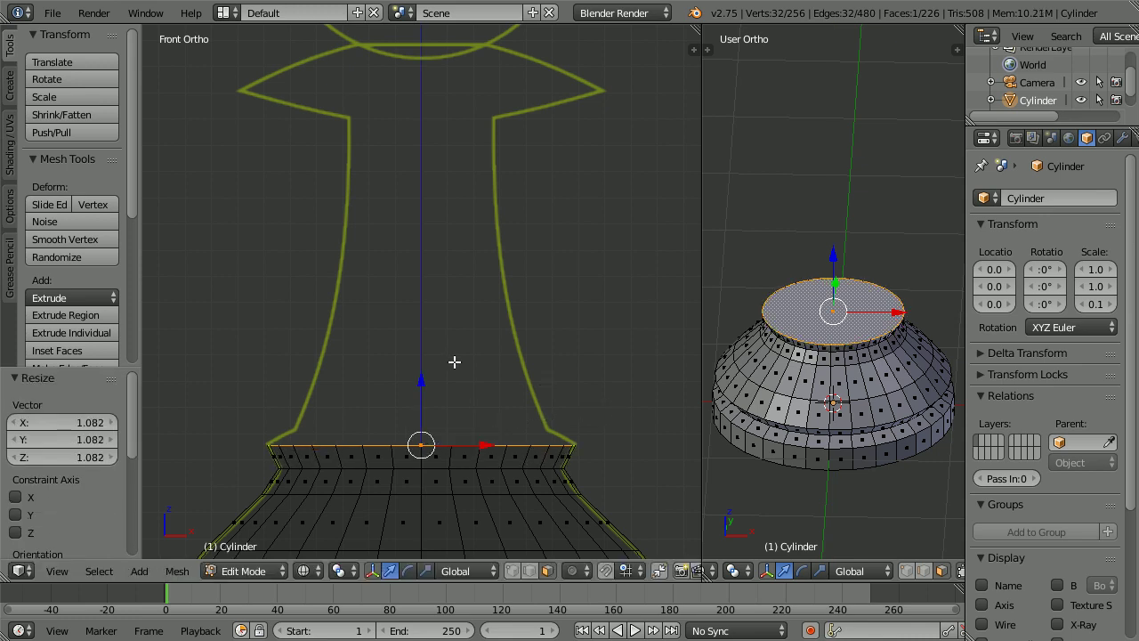
Extrude a 0.061 ring above the lip and pull it in to 0.832 toward the neck.
{"action": "key", "text": "e"}
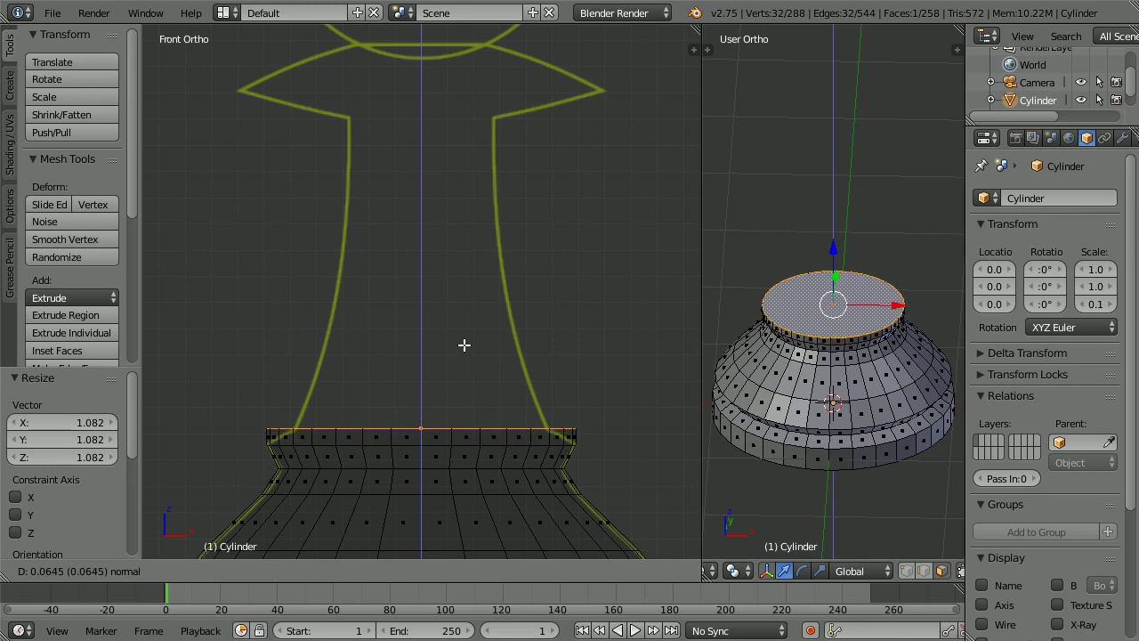
{"action": "left_click", "coordinate": [558, 349]}
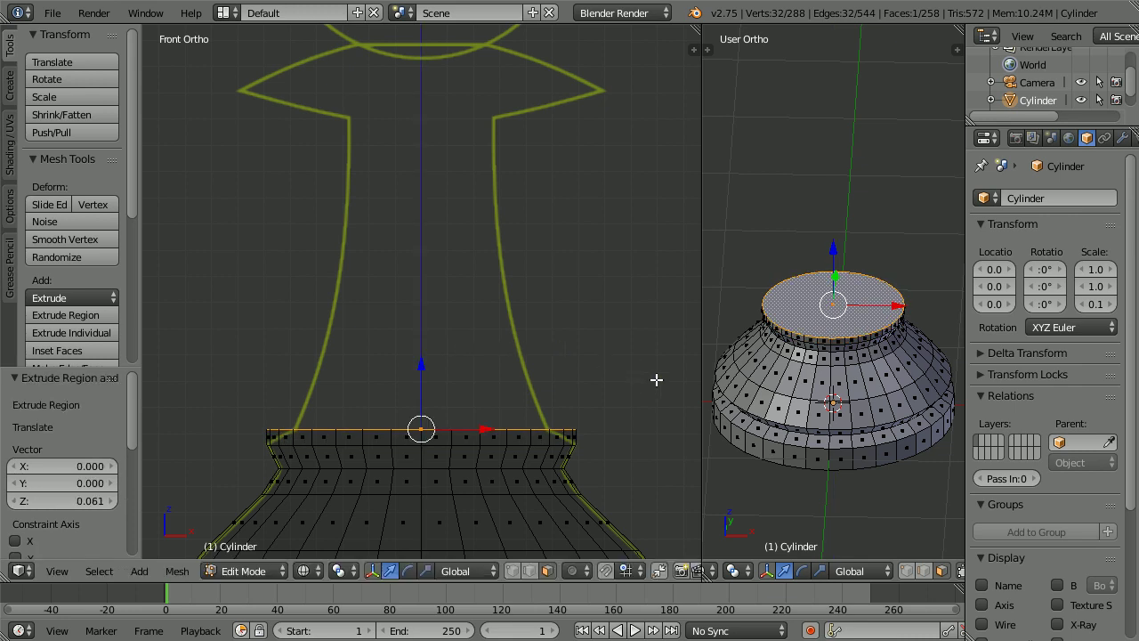
{"action": "key", "text": "s"}
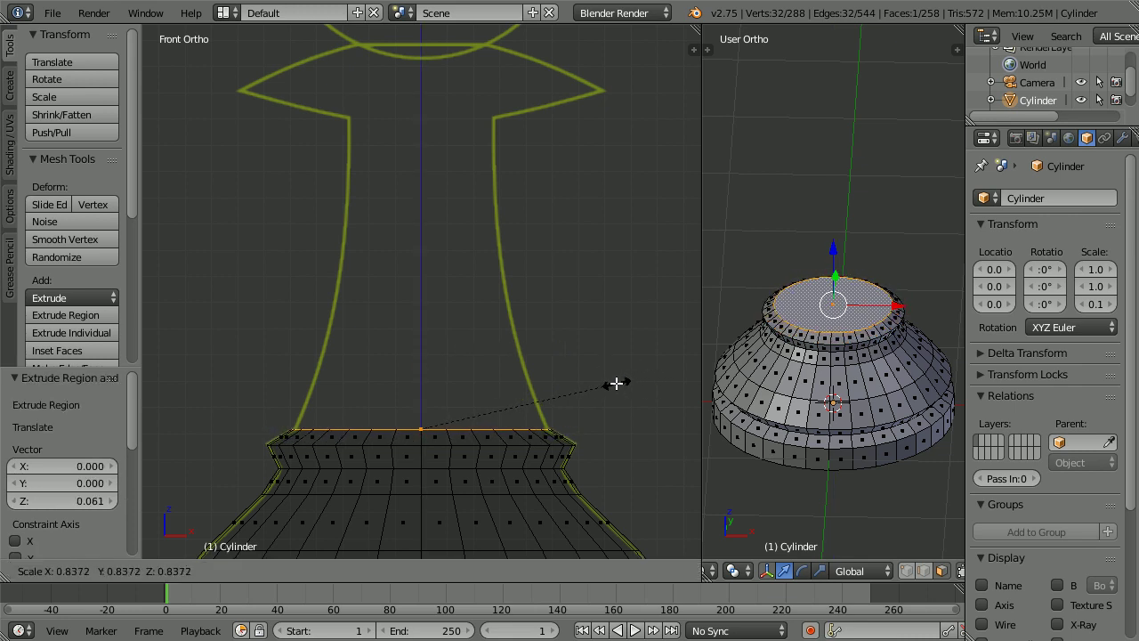
{"action": "left_click", "coordinate": [614, 385]}
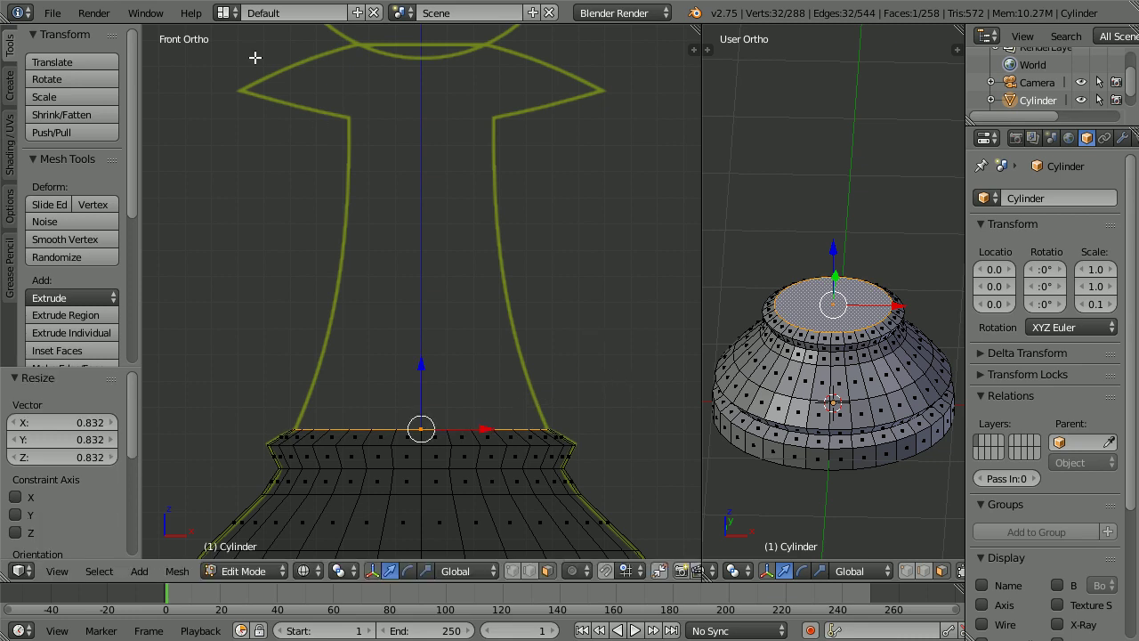
{"action": "key", "text": "Tab"}
{"action": "key", "text": "Tab"}
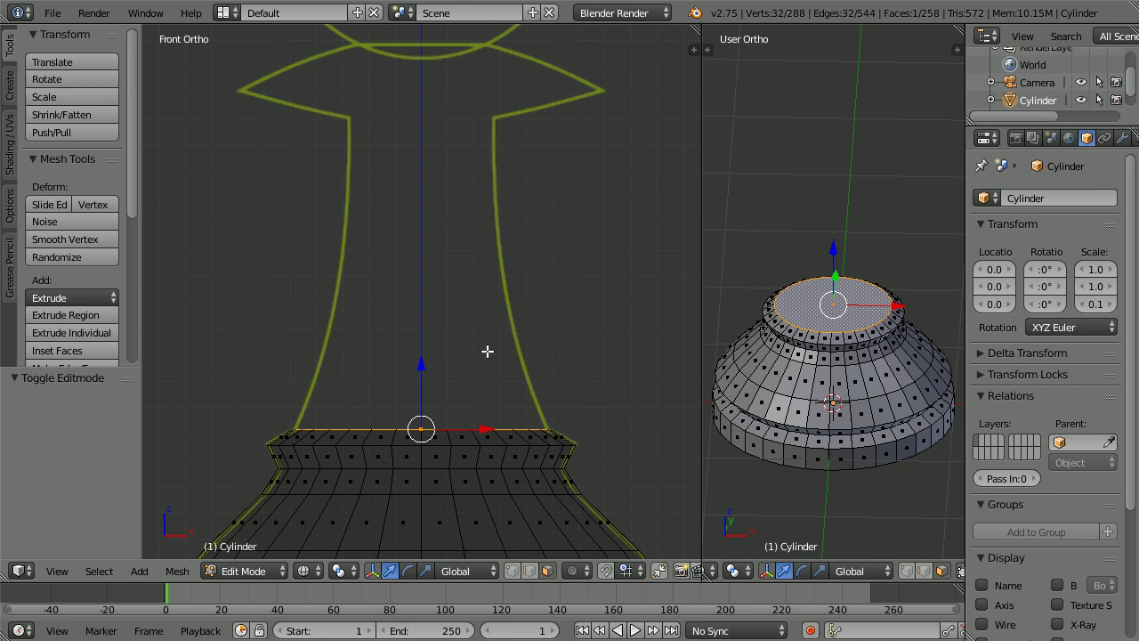
{"action": "key", "text": "e"}
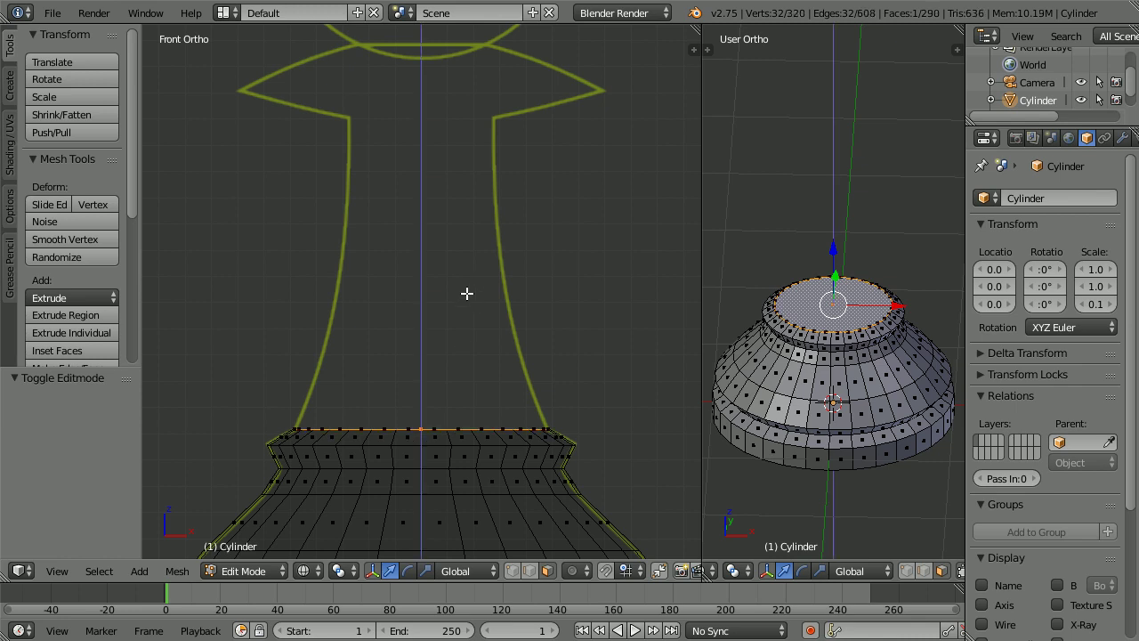
Extrude two neck sections, tapering the top ring to 0.829 and then 0.841.
{"action": "left_click", "coordinate": [465, 233]}
{"action": "key", "text": "s"}
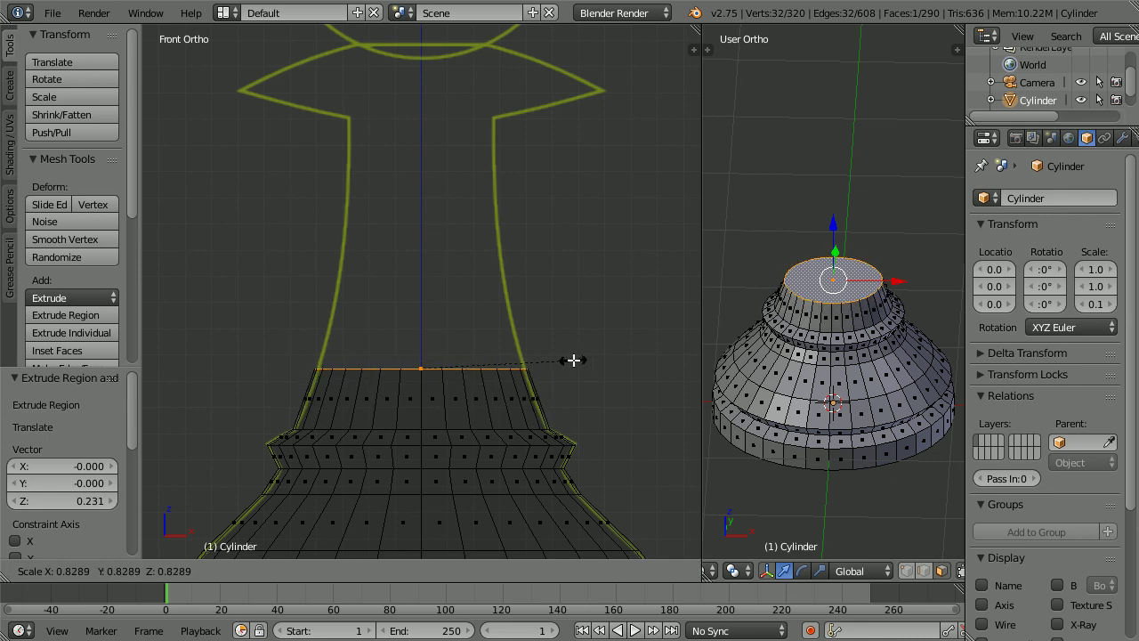
{"action": "left_click", "coordinate": [575, 358]}
{"action": "key", "text": "e"}
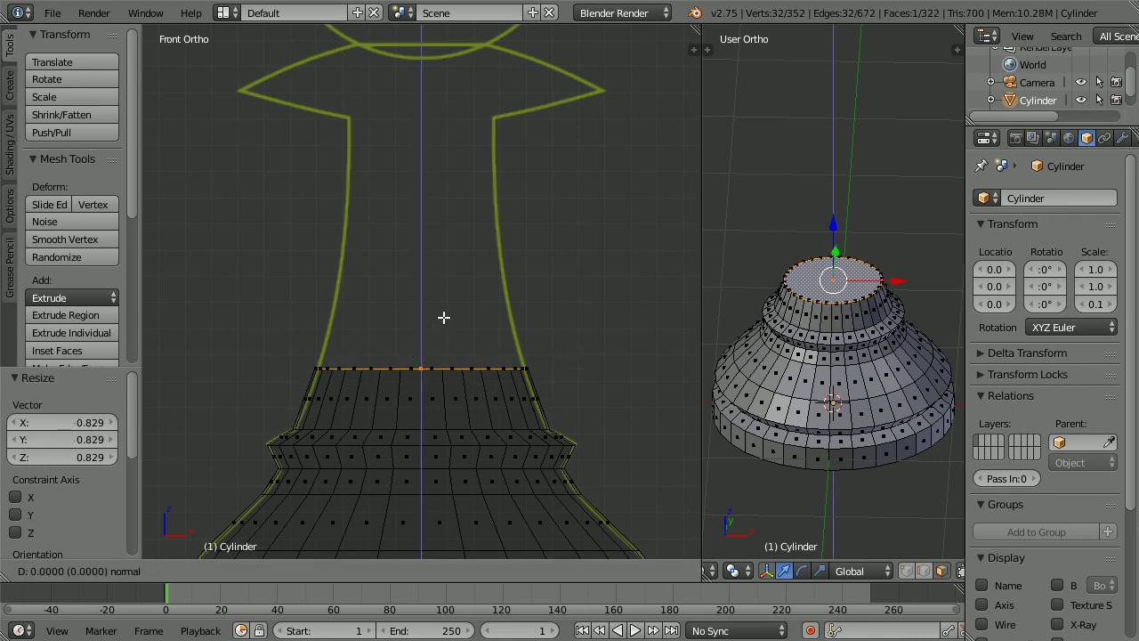
{"action": "left_click", "coordinate": [464, 251]}
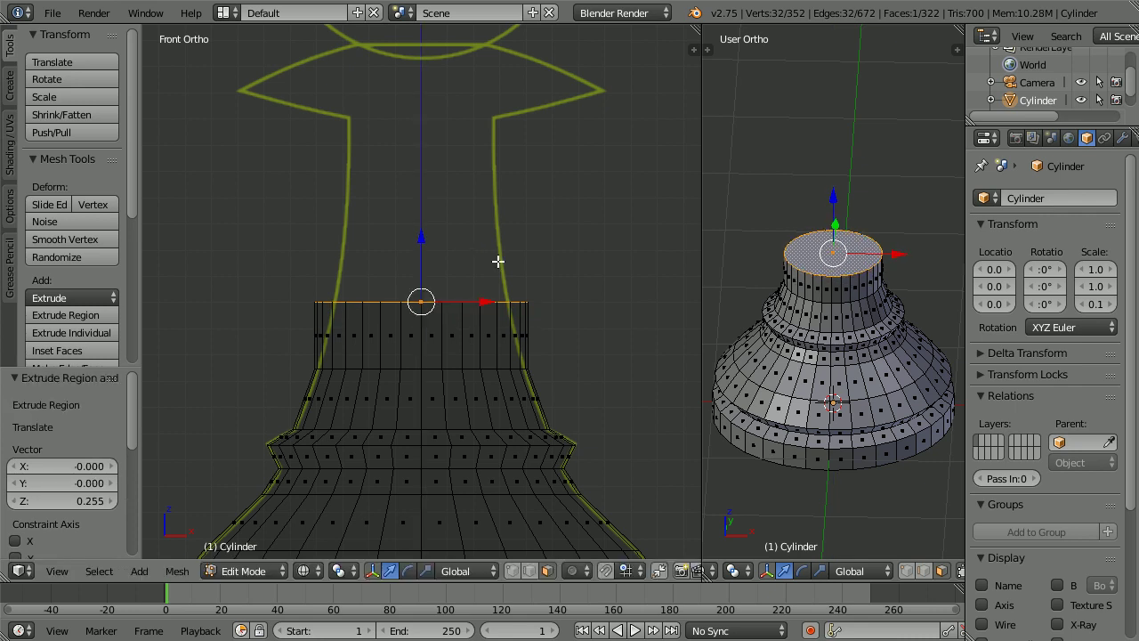
{"action": "key", "text": "s"}
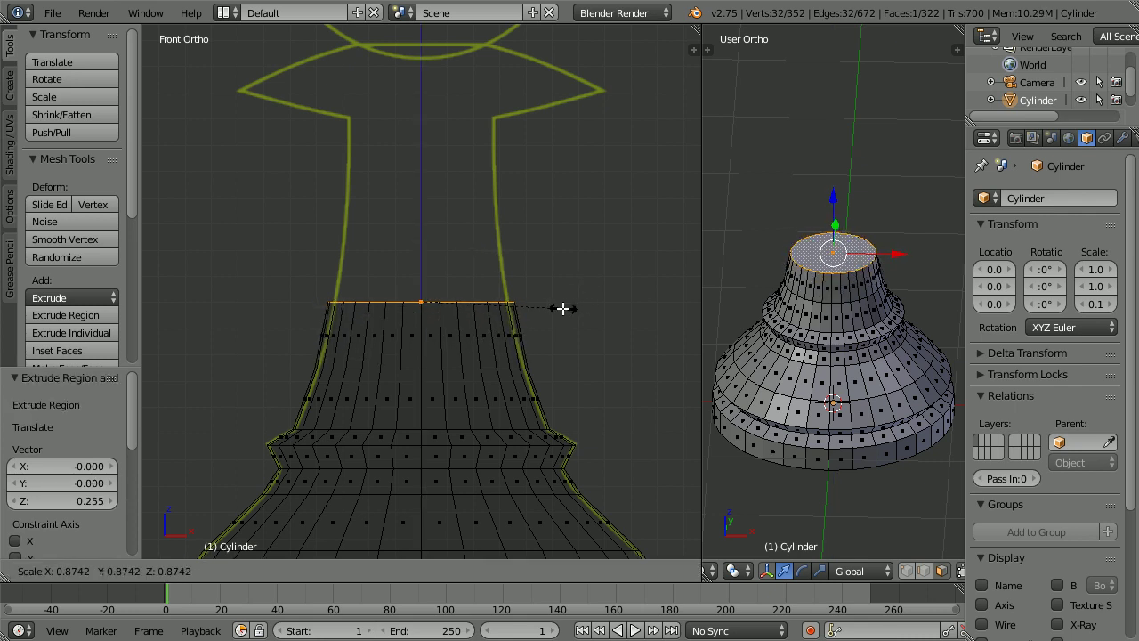
{"action": "left_click", "coordinate": [558, 308]}
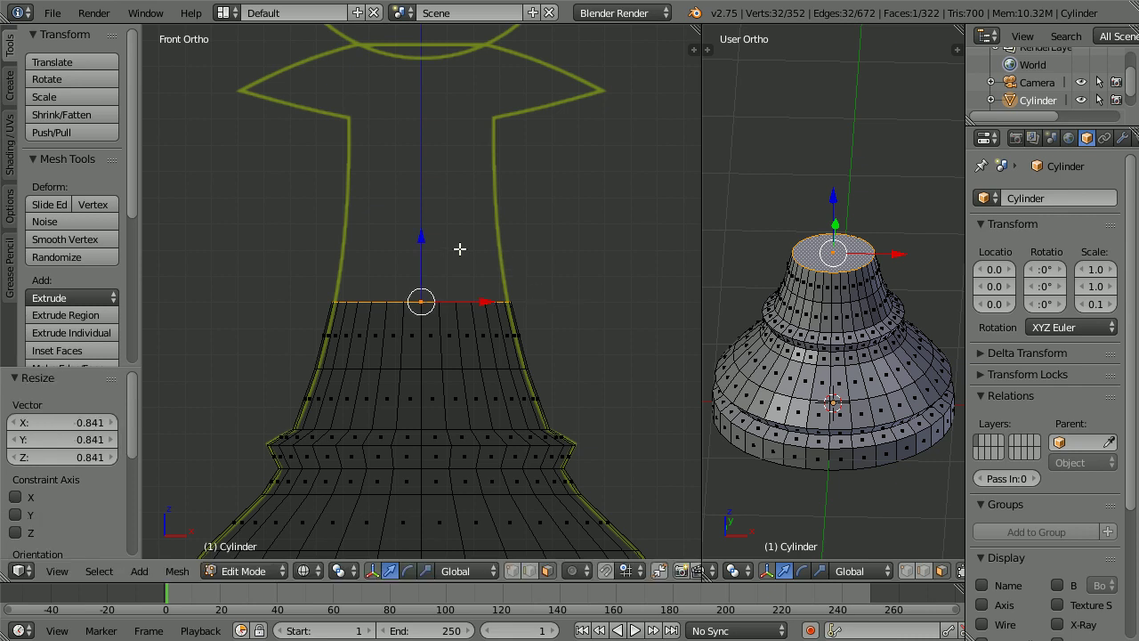
Add two more neck rings, narrowing the first to 0.890 and the next slightly further.
{"action": "key", "text": "e"}
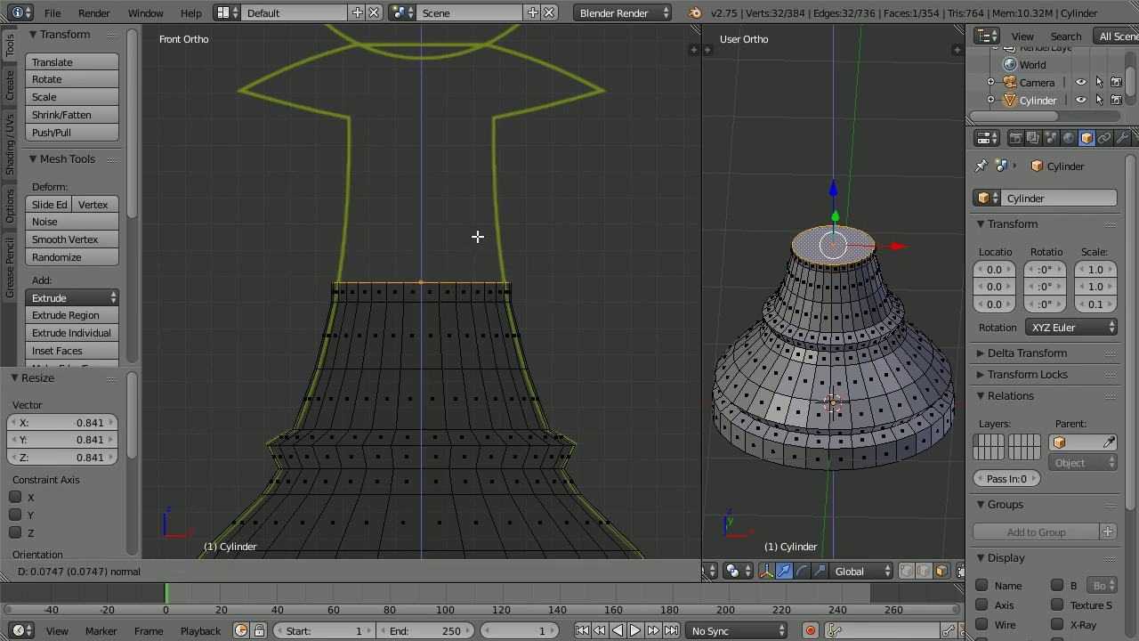
{"action": "left_click", "coordinate": [484, 179]}
{"action": "key", "text": "s"}
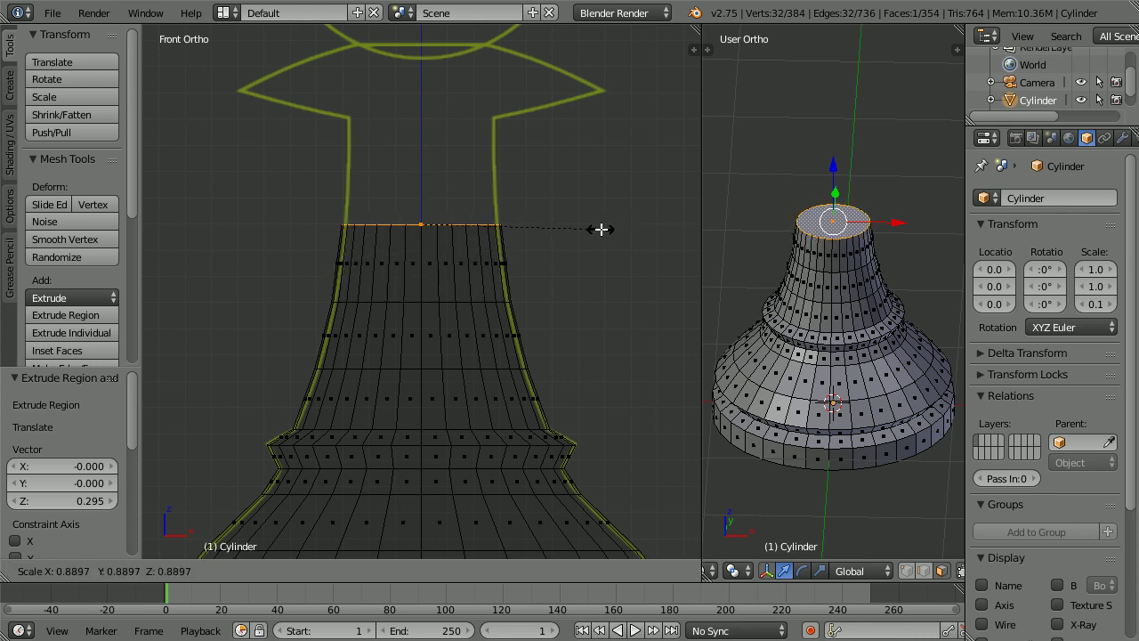
{"action": "left_click", "coordinate": [601, 229]}
{"action": "key", "text": "e"}
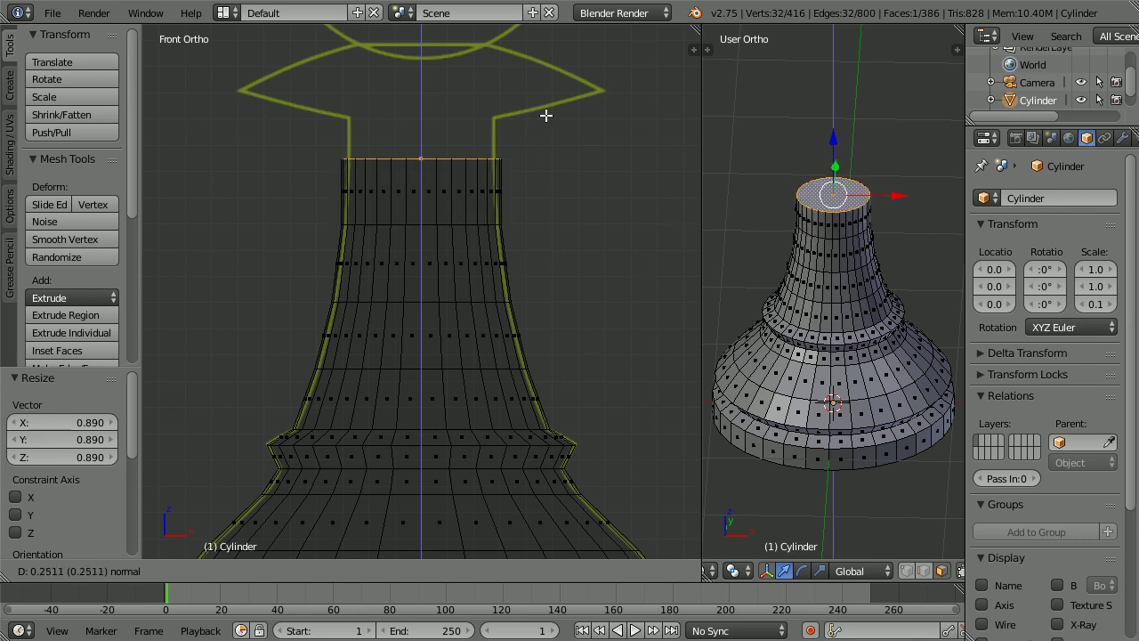
{"action": "left_click", "coordinate": [537, 78]}
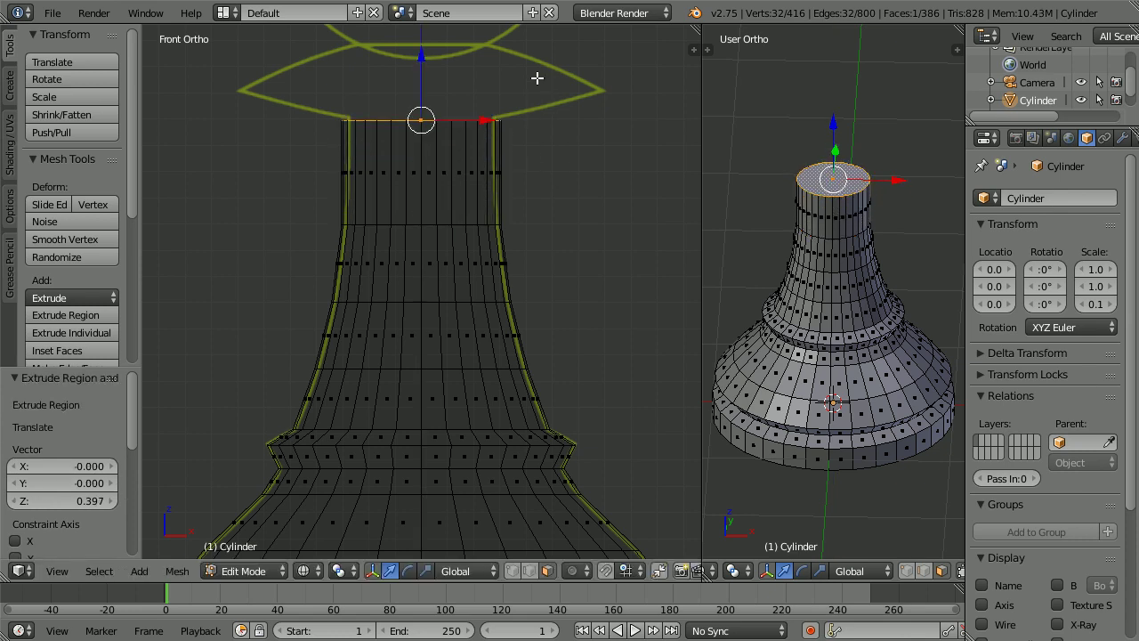
{"action": "key", "text": "s"}
{"action": "left_click", "coordinate": [547, 129]}
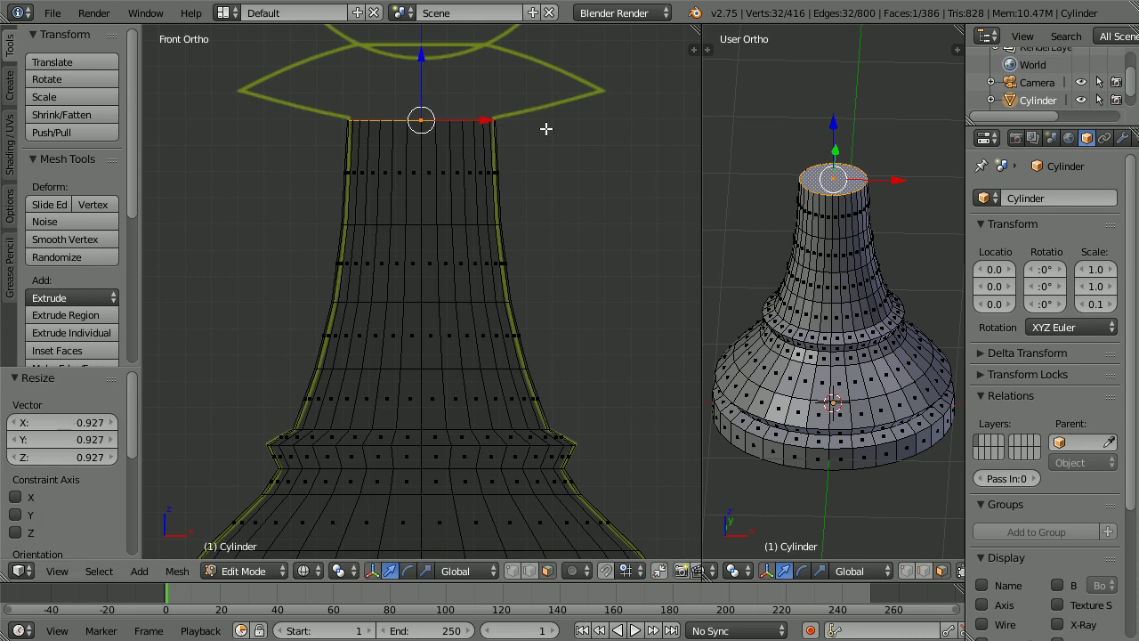
{"action": "key", "text": "Tab"}
{"action": "key", "text": "Tab"}
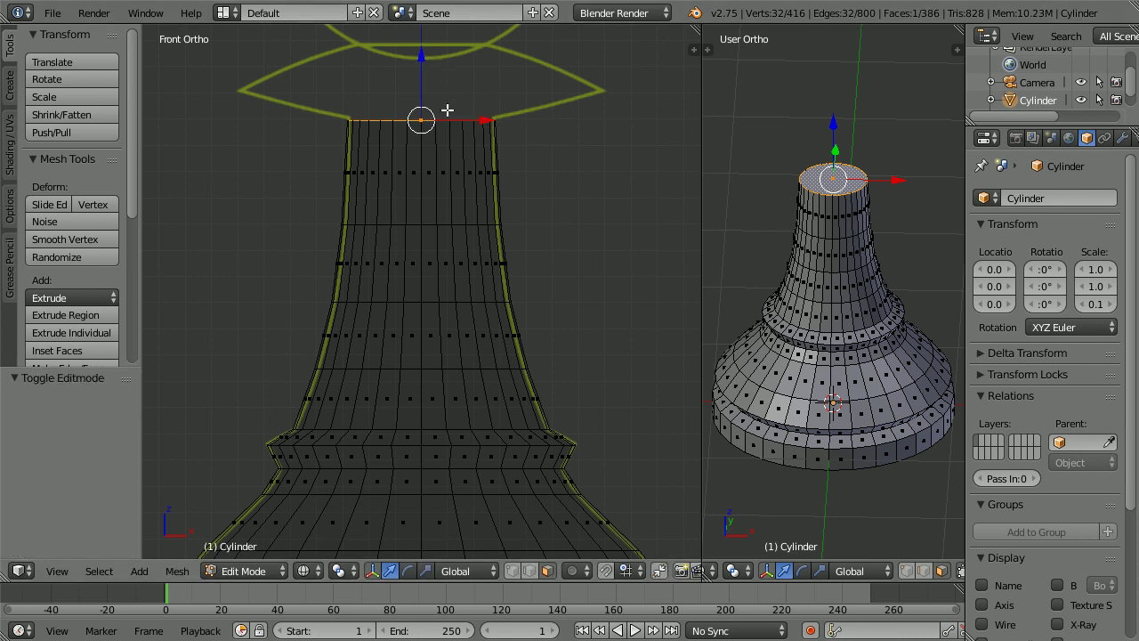
Extrude a 0.119 ring atop the neck and flare it out to 2.466 for the collar.
{"action": "key", "text": "e"}
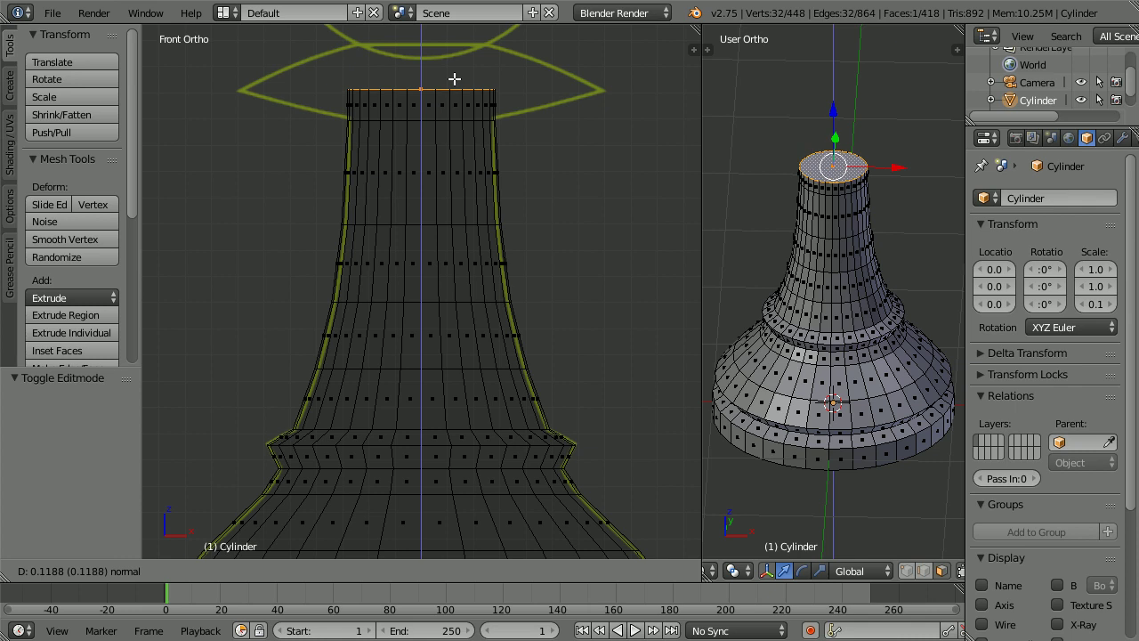
{"action": "left_click", "coordinate": [454, 79]}
{"action": "key", "text": "s"}
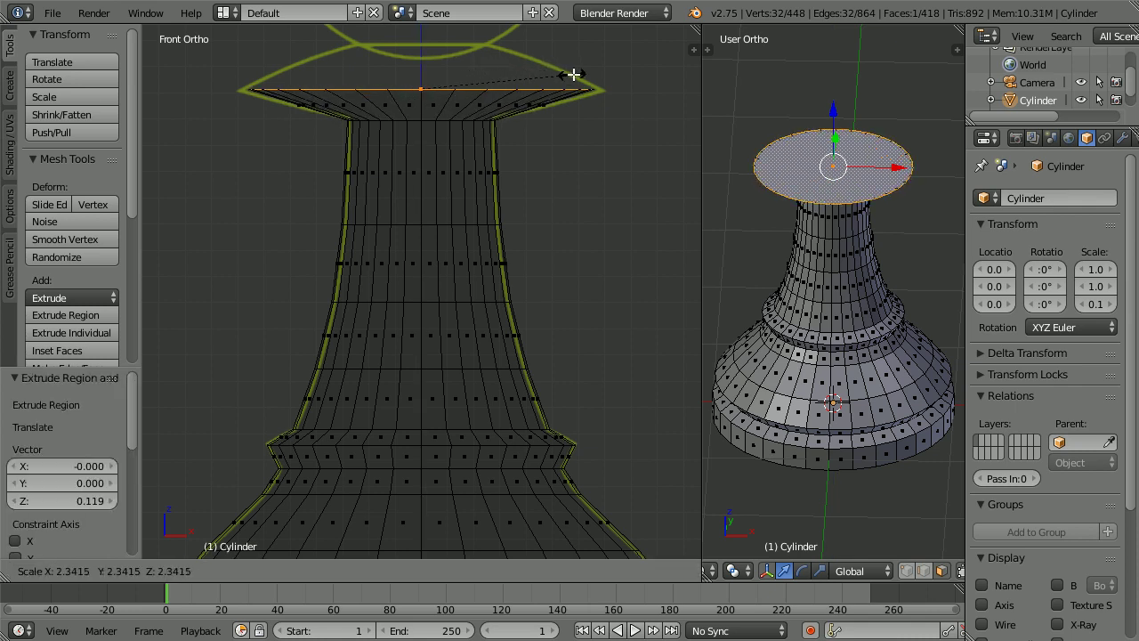
{"action": "left_click", "coordinate": [581, 73]}
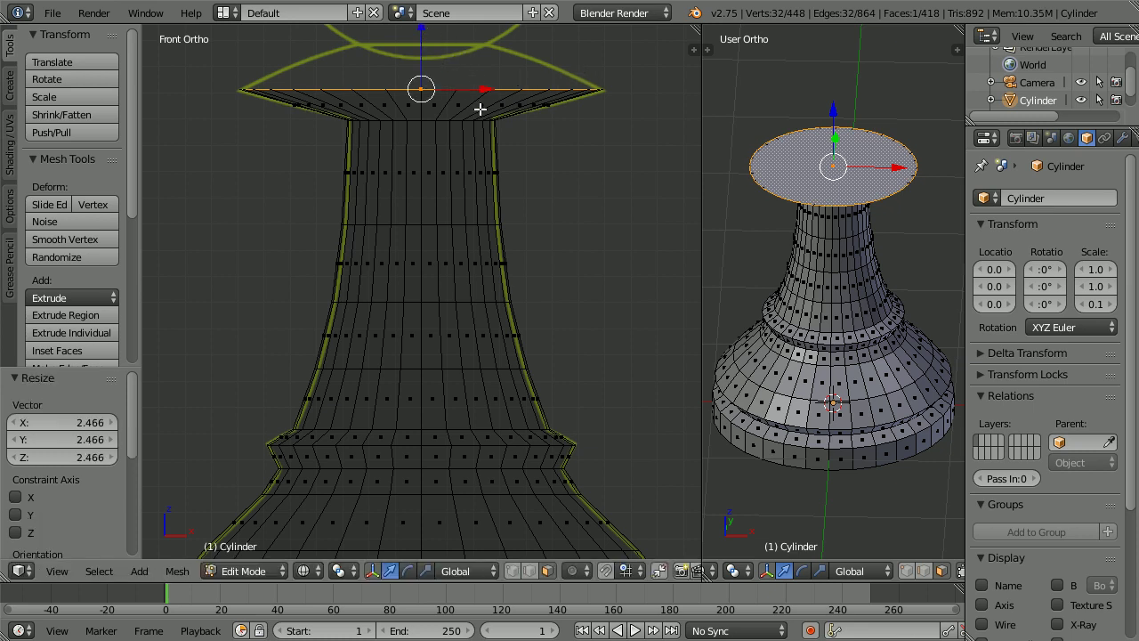
Nudge the collar ring lower, extrude it 0.109 thick, and narrow the top to 0.669.
{"action": "scroll", "coordinate": [480, 108], "scroll_direction": "up", "scroll_amount": 4, "text": "shift"}
{"action": "left_click_drag", "start_coordinate": [421, 91], "coordinate": [426, 92]}
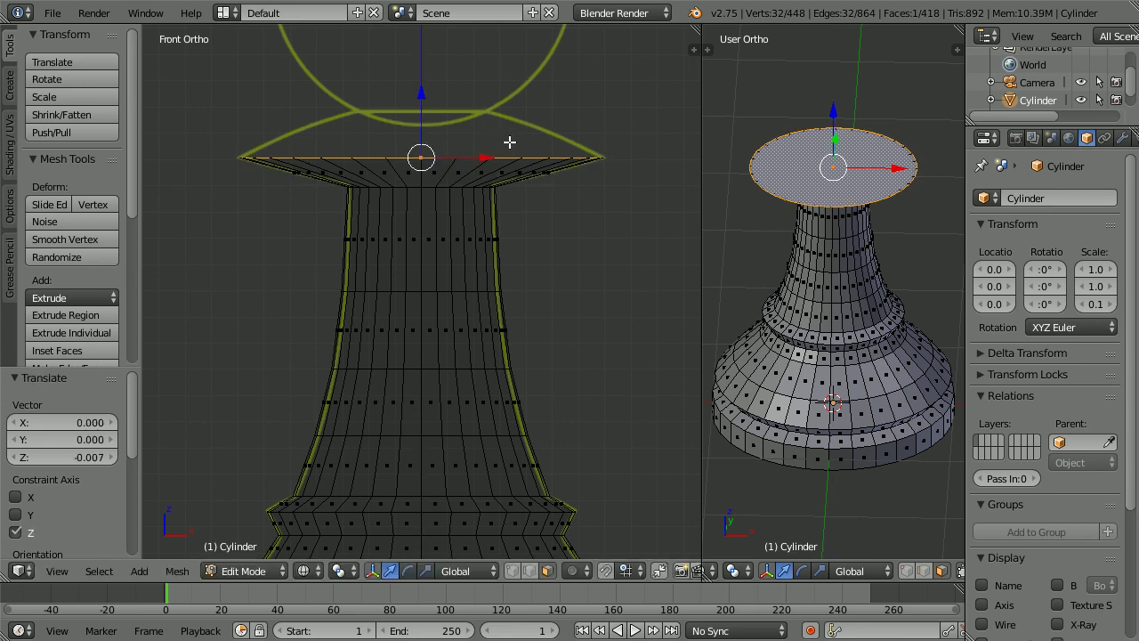
{"action": "key", "text": "e"}
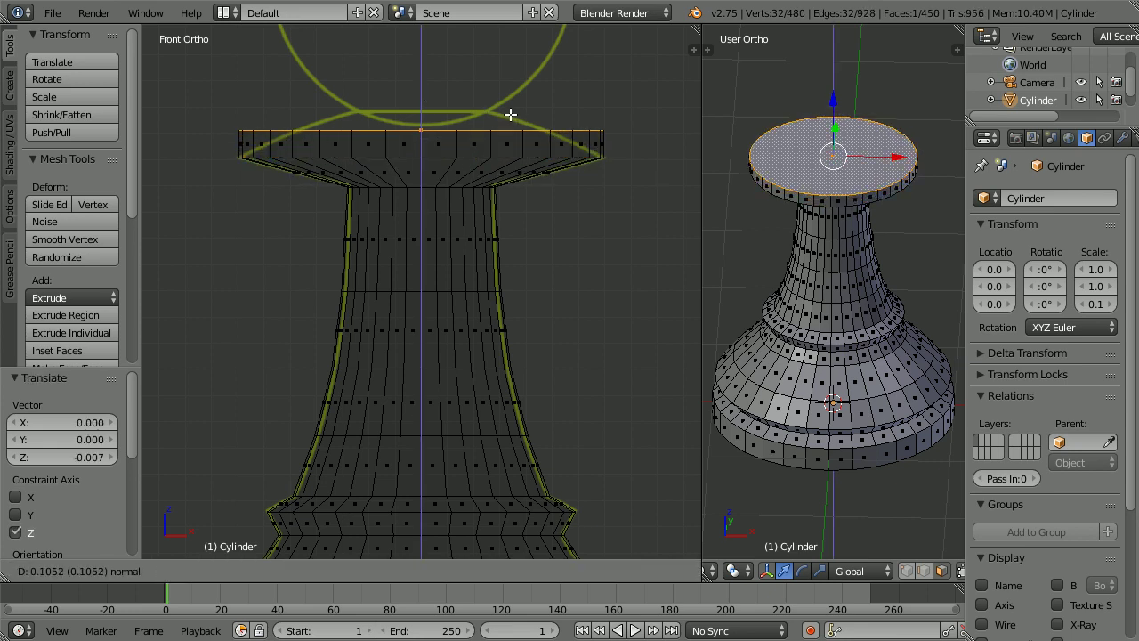
{"action": "left_click", "coordinate": [510, 113]}
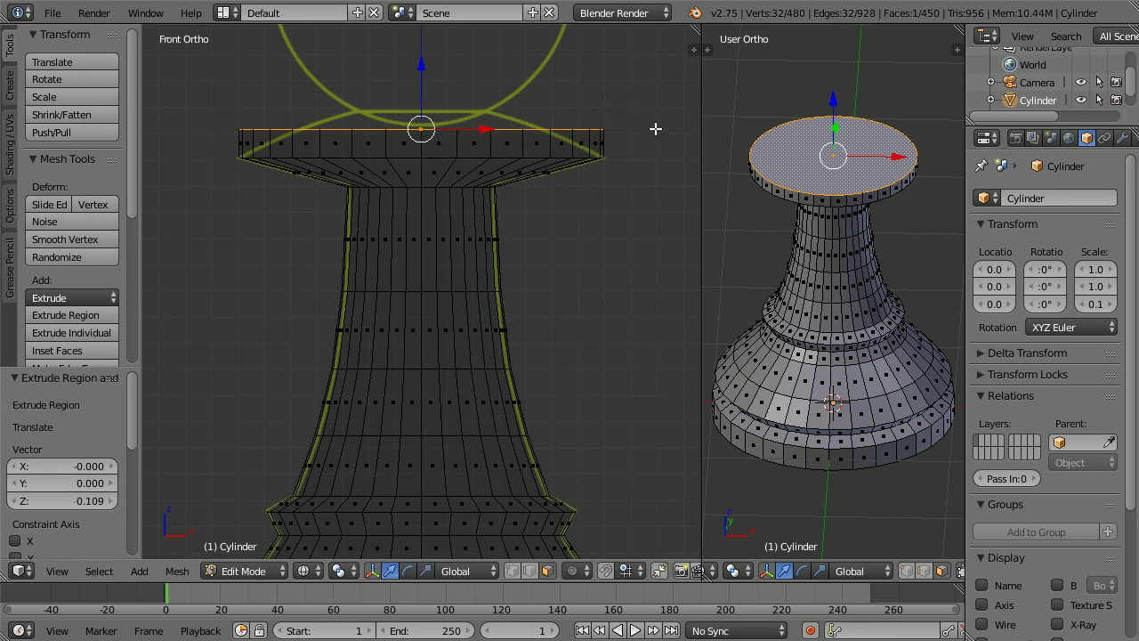
{"action": "key", "text": "s"}
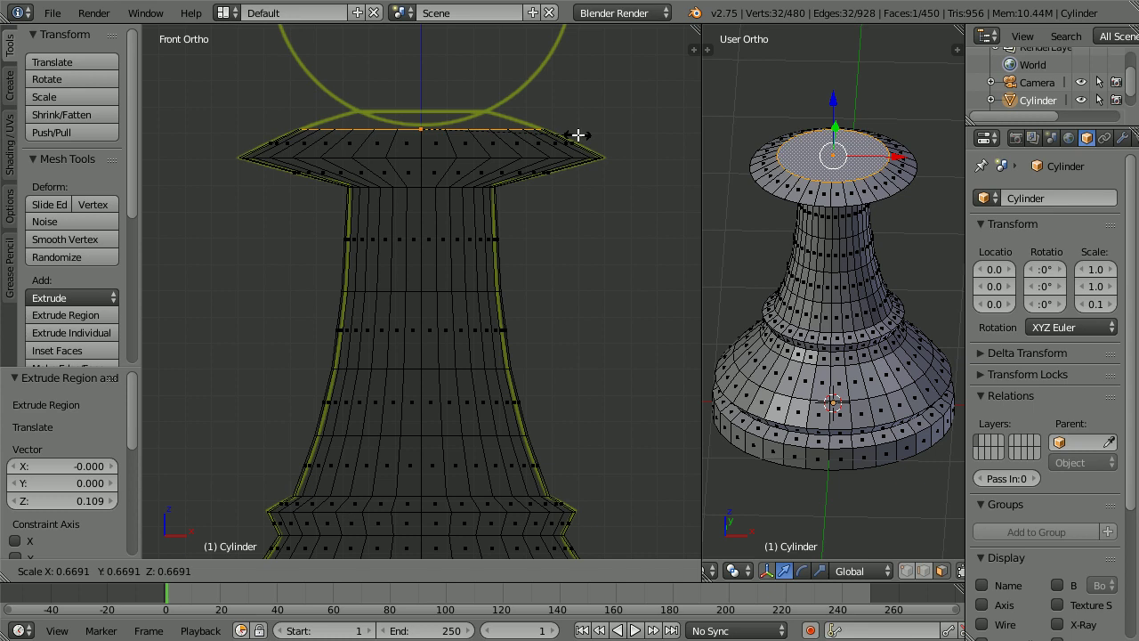
{"action": "left_click", "coordinate": [578, 134]}
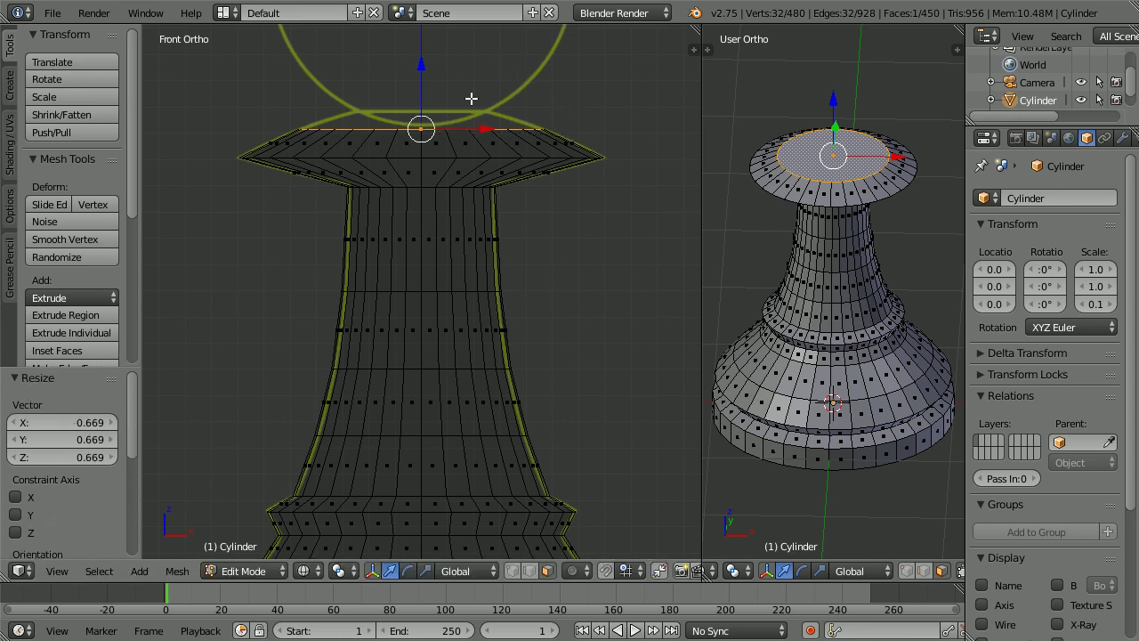
Raise a small 0.068 step above the collar and shrink it to 0.588.
{"action": "key", "text": "e"}
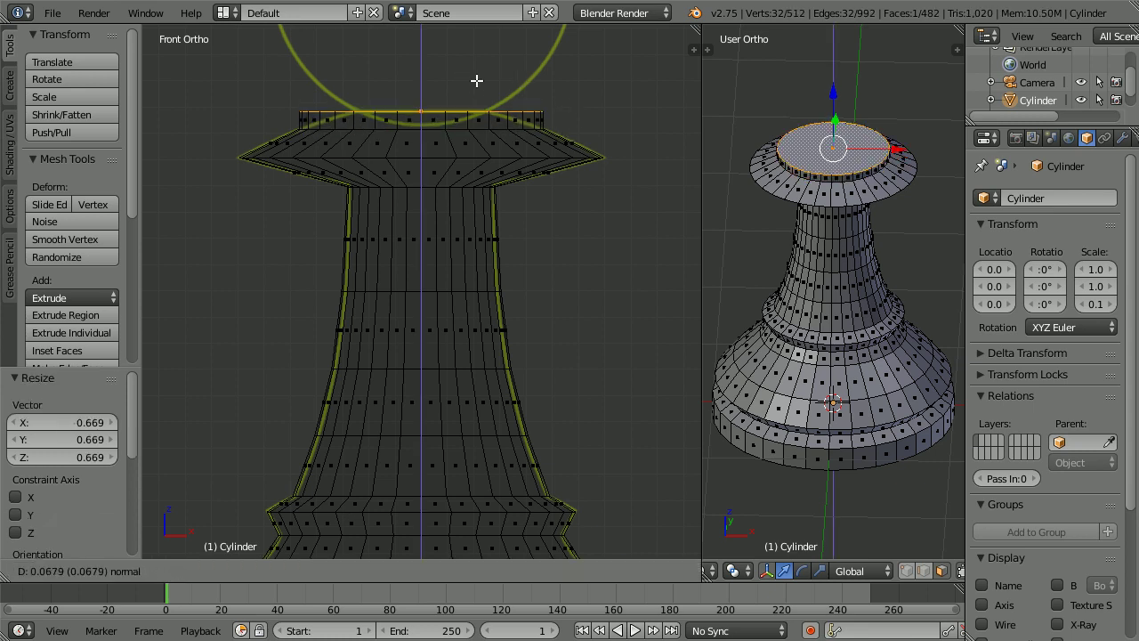
{"action": "left_click", "coordinate": [475, 81]}
{"action": "key", "text": "s"}
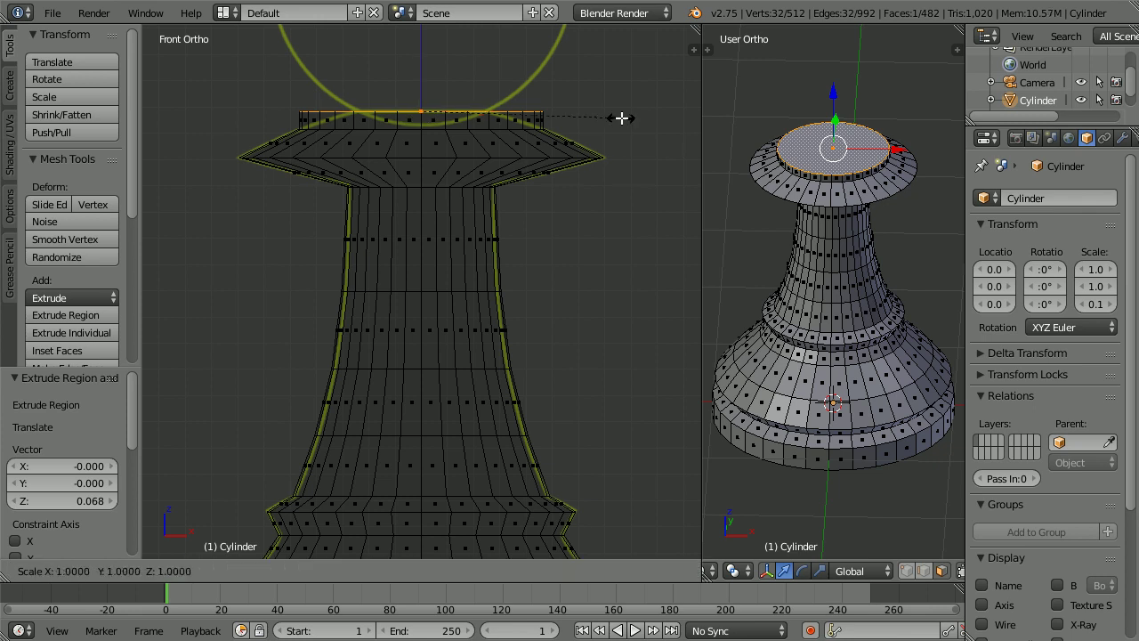
{"action": "left_click", "coordinate": [539, 121]}
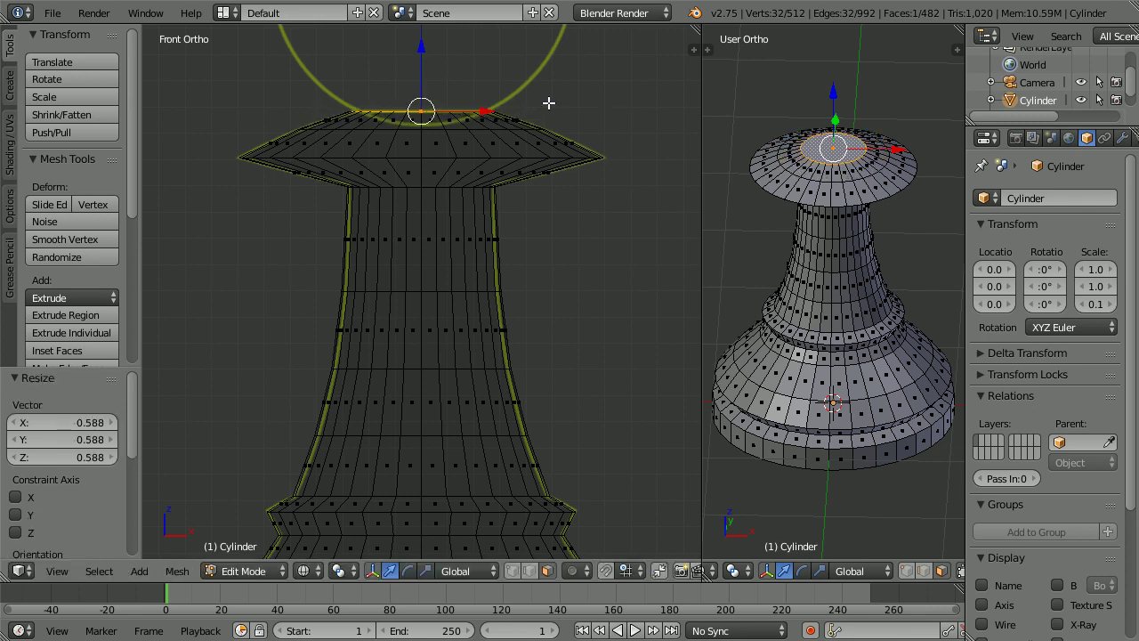
{"action": "key", "text": "Tab"}
{"action": "key", "text": "Tab"}
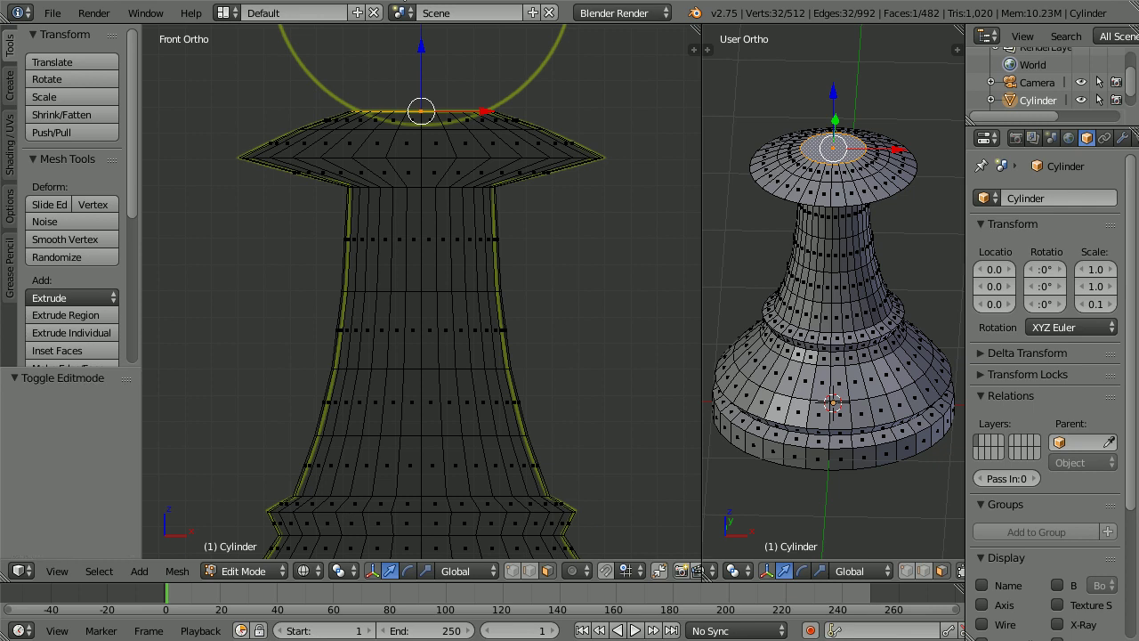
{"action": "scroll", "coordinate": [489, 281], "scroll_direction": "up", "scroll_amount": 10, "text": "shift"}
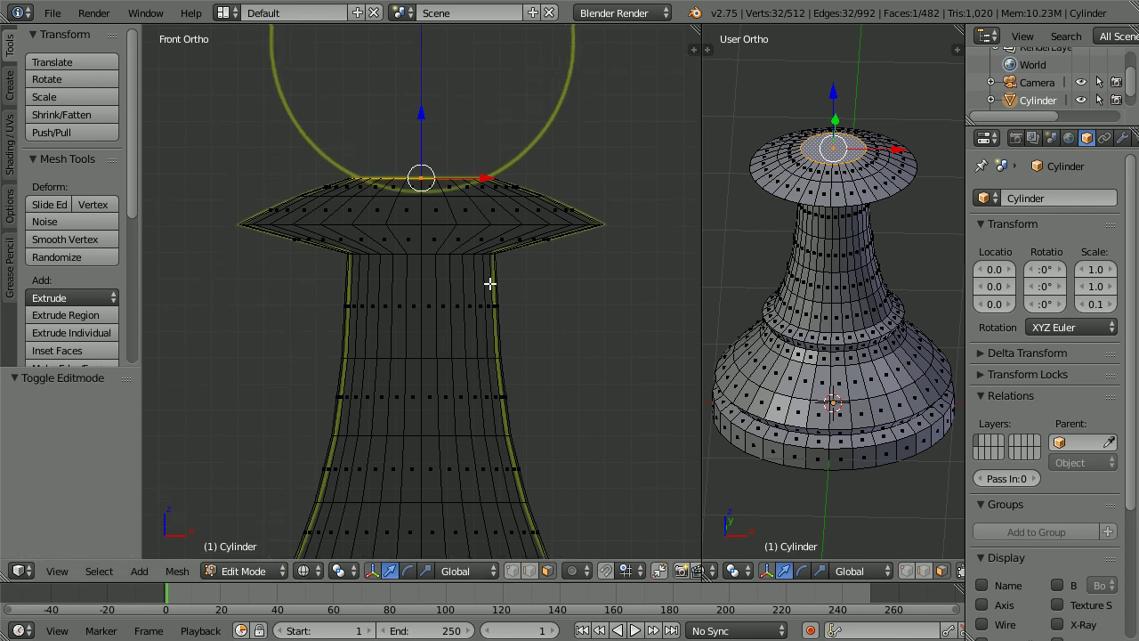
Snap the 3D cursor to the world centre and bring up the Add menu of primitives.
{"action": "scroll", "coordinate": [488, 284], "scroll_direction": "up", "scroll_amount": 1, "text": "shift"}
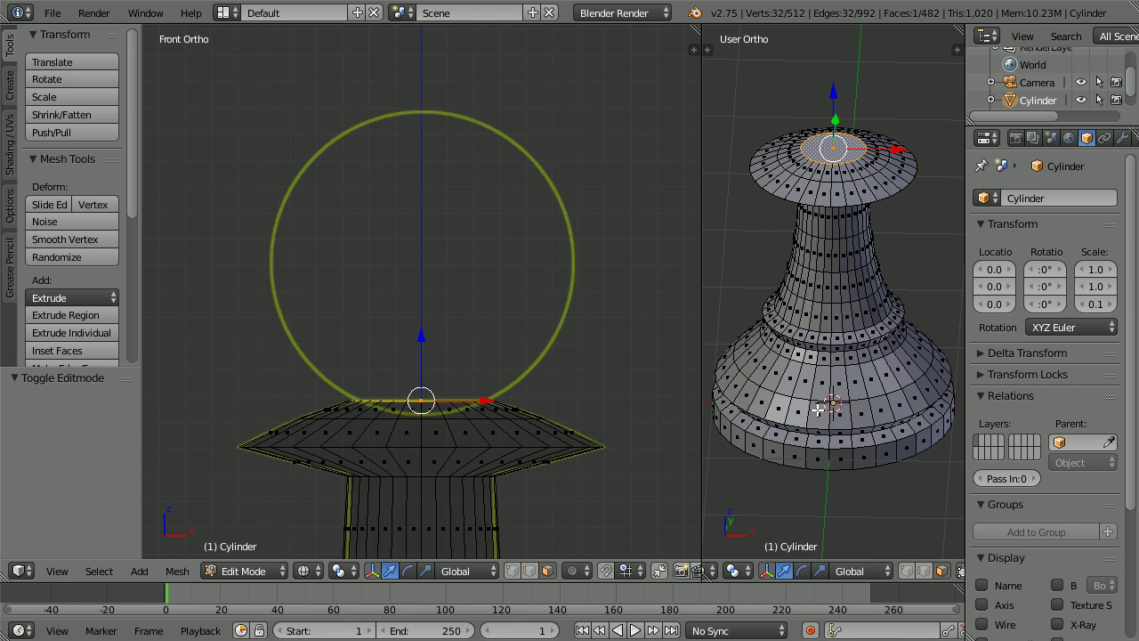
{"action": "left_click", "coordinate": [177, 571]}
{"action": "mouse_move", "coordinate": [203, 452]}
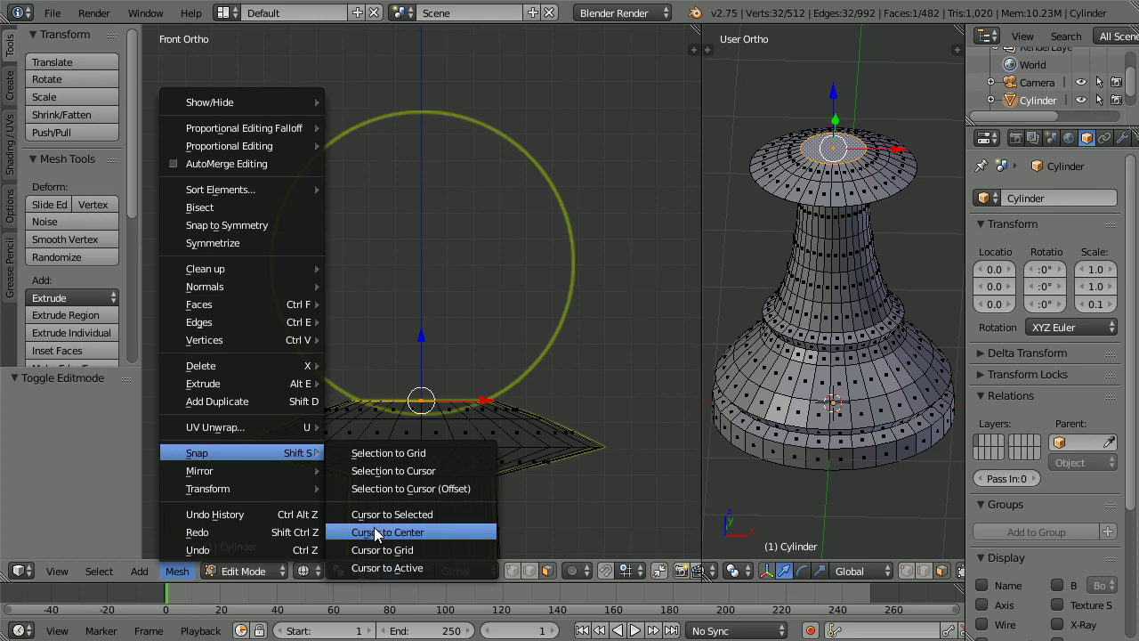
{"action": "left_click", "coordinate": [453, 532]}
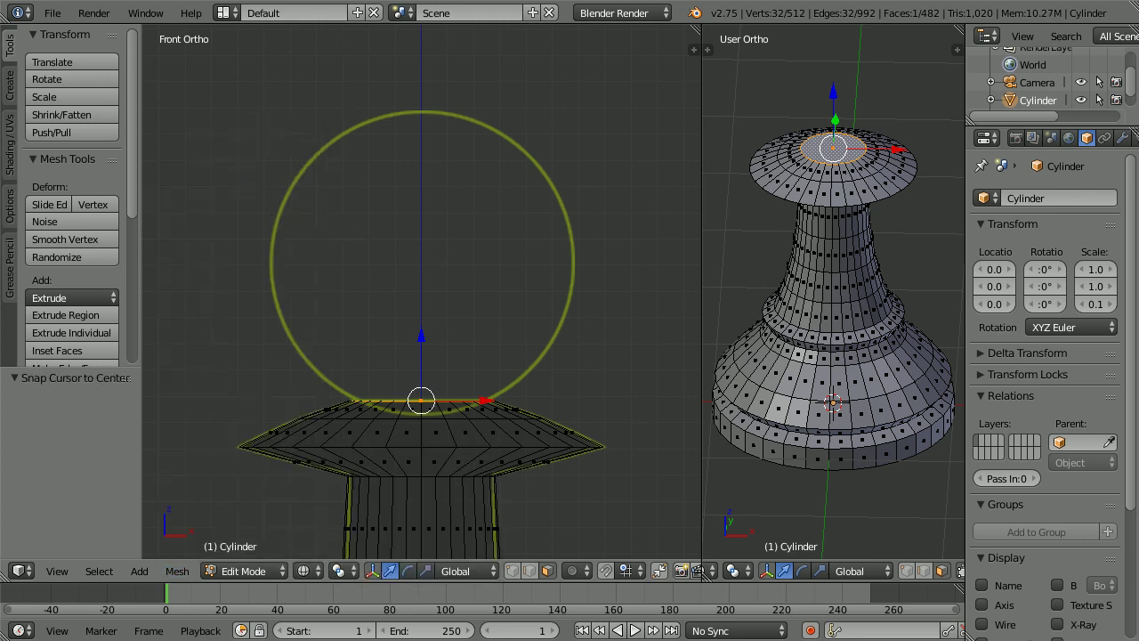
{"action": "key", "text": "Tab"}
{"action": "key", "text": "Tab"}
{"action": "left_click", "coordinate": [145, 571]}
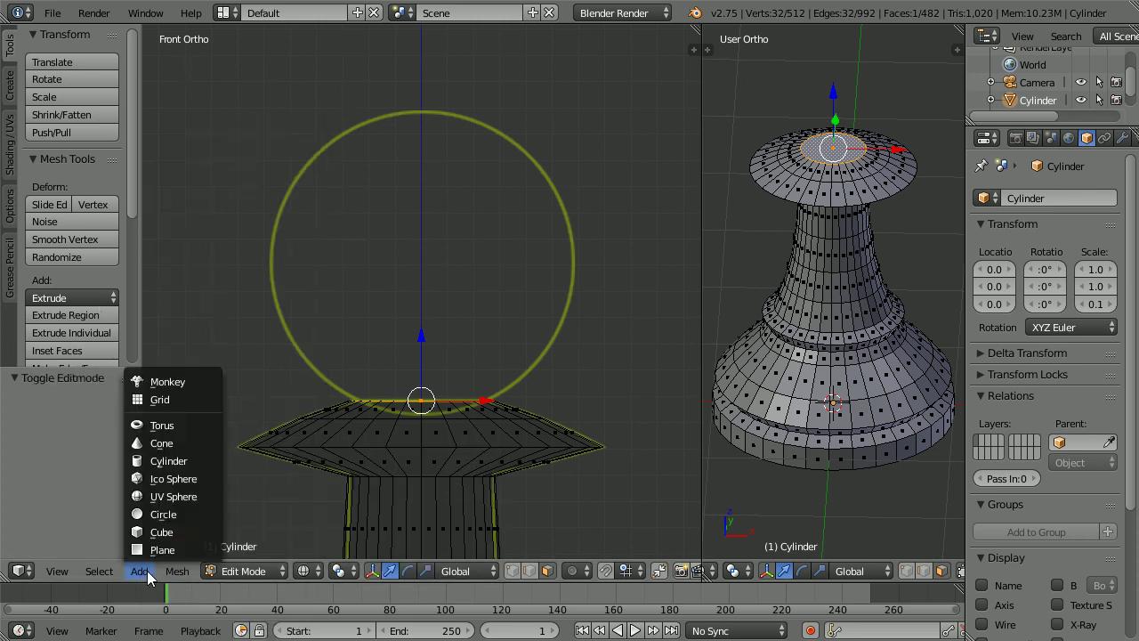
Add a 24-segment, 12-ring UV sphere and lift it 2.888 along Z above the collar.
{"action": "left_click", "coordinate": [199, 496]}
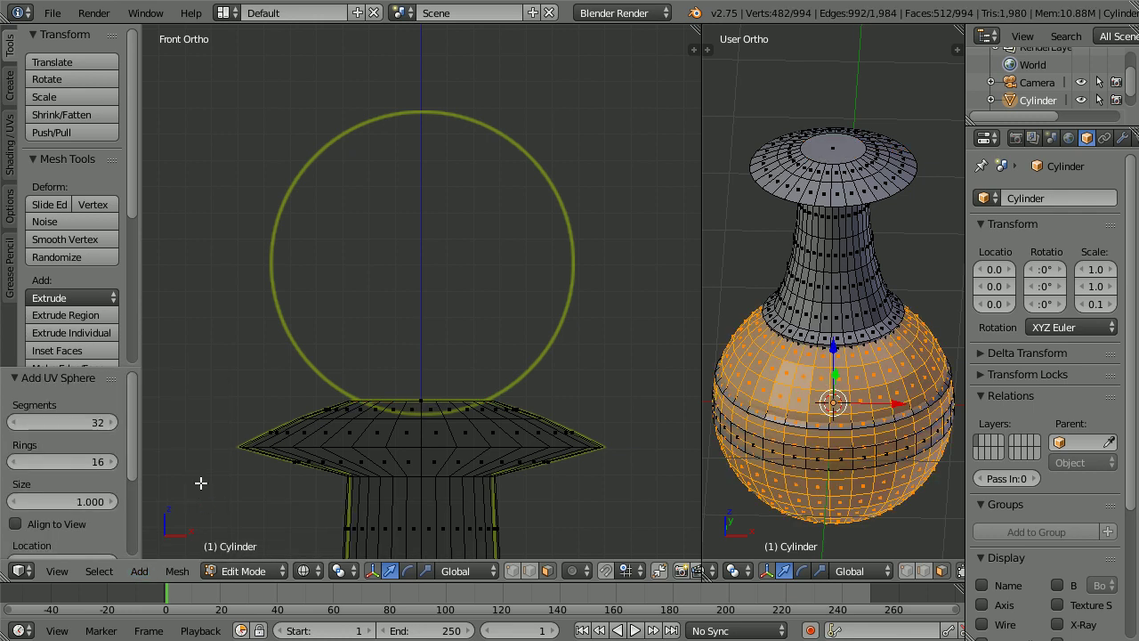
{"action": "left_click", "coordinate": [95, 422]}
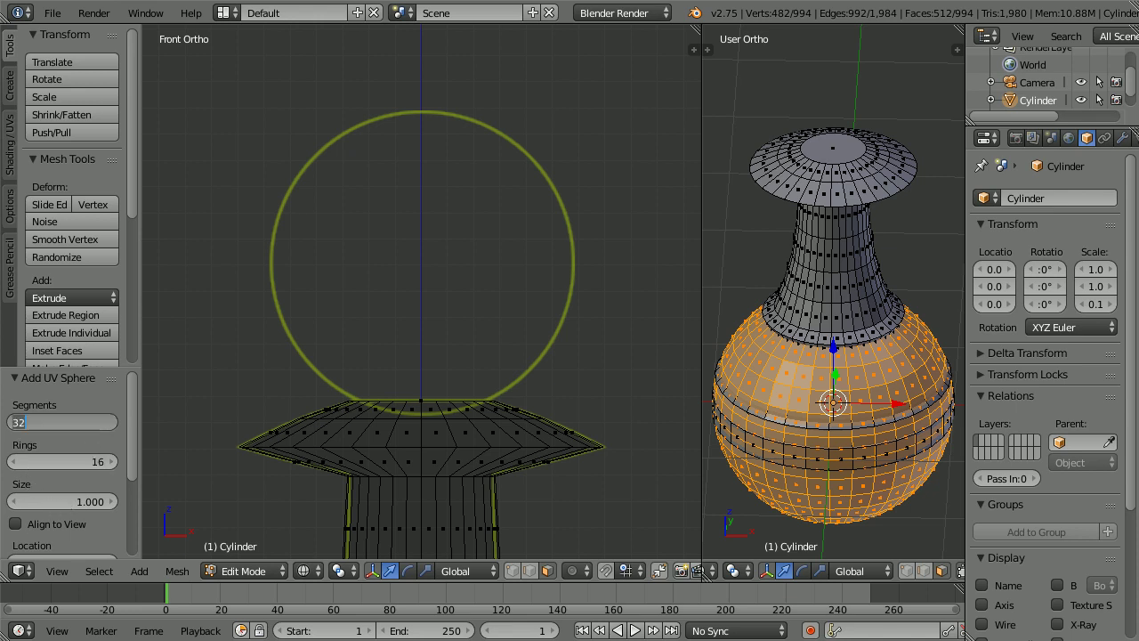
{"action": "type", "text": "2"}
{"action": "key", "text": "Return"}
{"action": "left_click", "coordinate": [75, 458]}
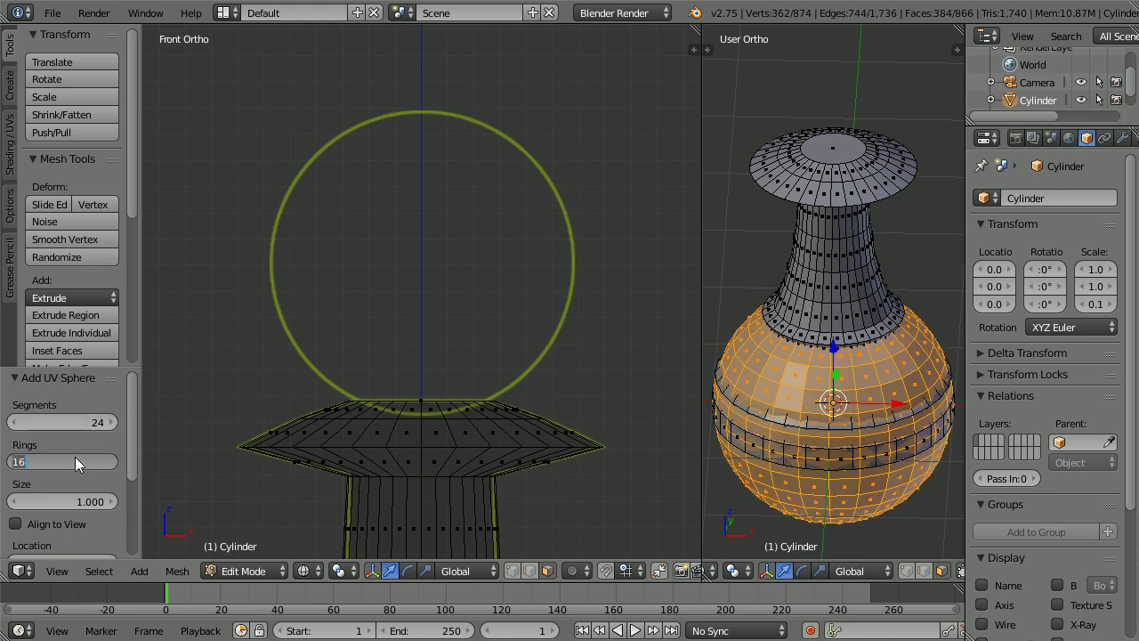
{"action": "type", "text": "12"}
{"action": "key", "text": "Return"}
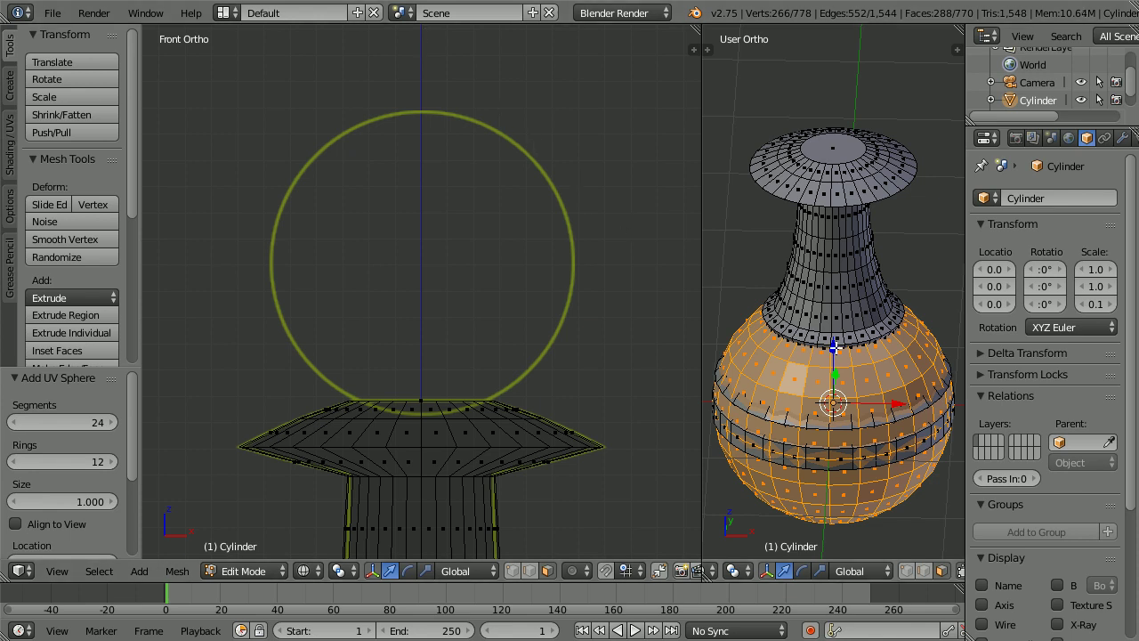
{"action": "left_click_drag", "start_coordinate": [834, 347], "coordinate": [813, 39]}
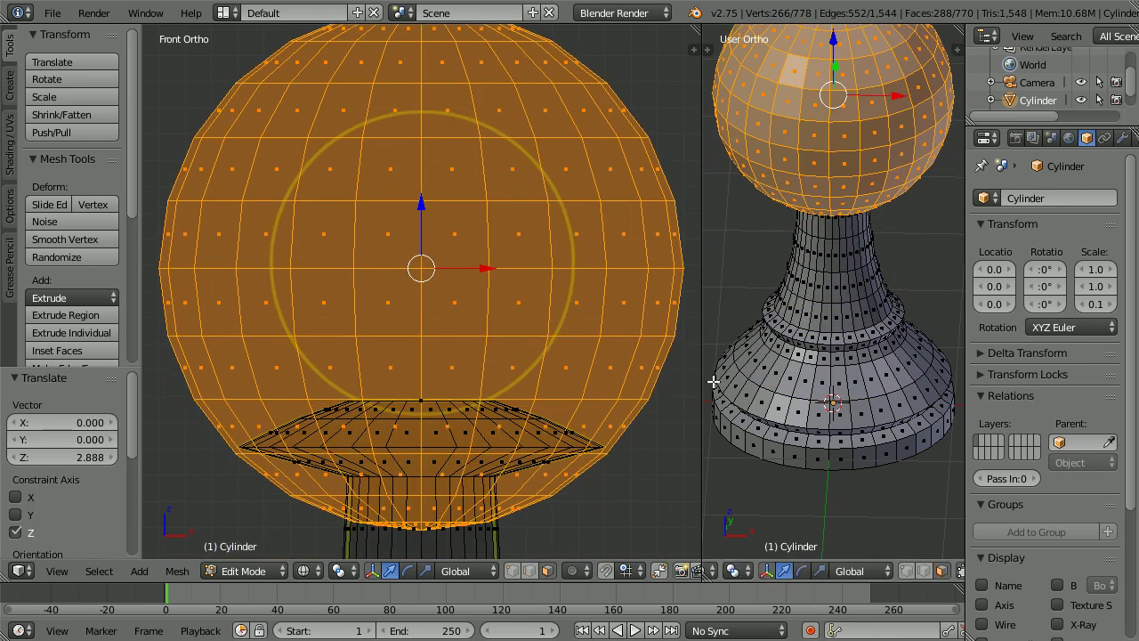
Shrink the head sphere to 0.690, lift it 0.024, rescale to 0.839, and join into one front view.
{"action": "key", "text": "s"}
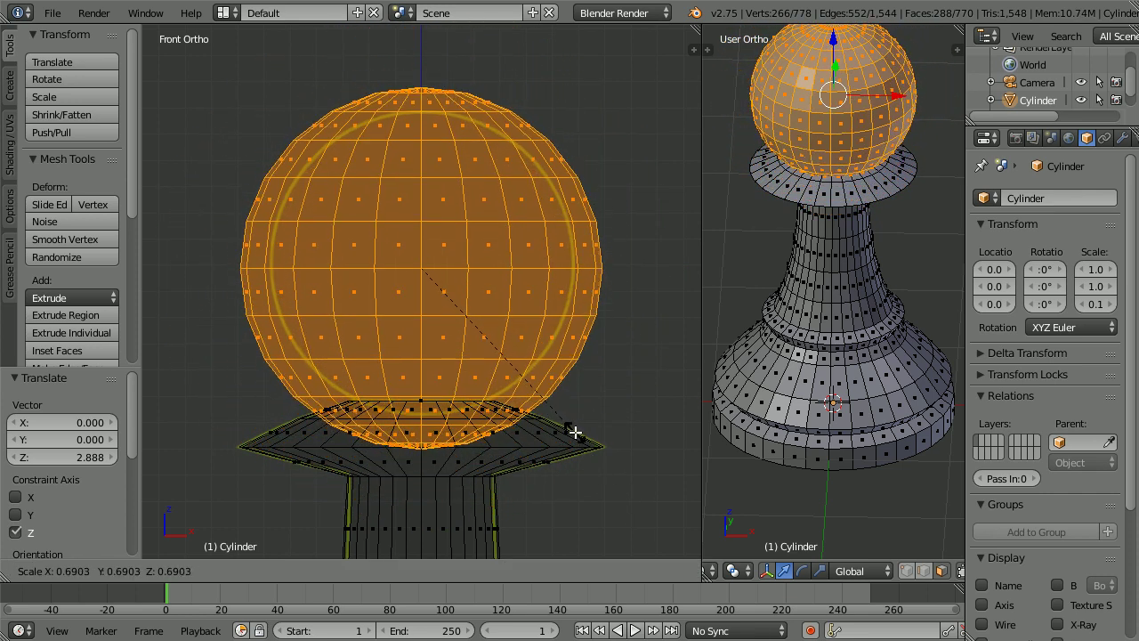
{"action": "left_click", "coordinate": [575, 432]}
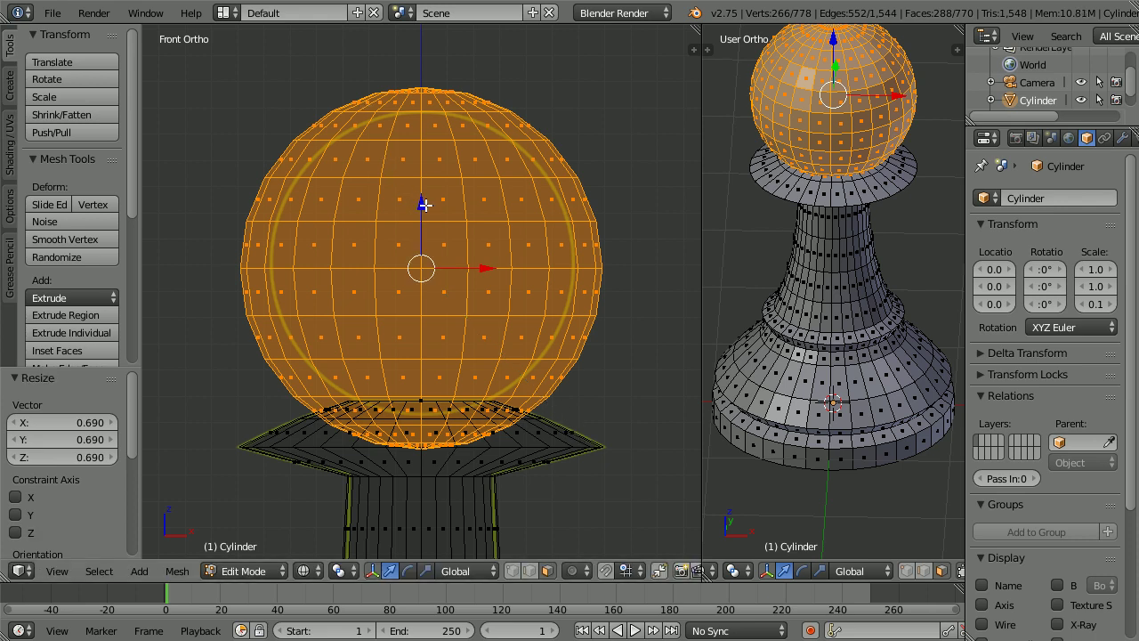
{"action": "left_click_drag", "start_coordinate": [421, 205], "coordinate": [422, 199]}
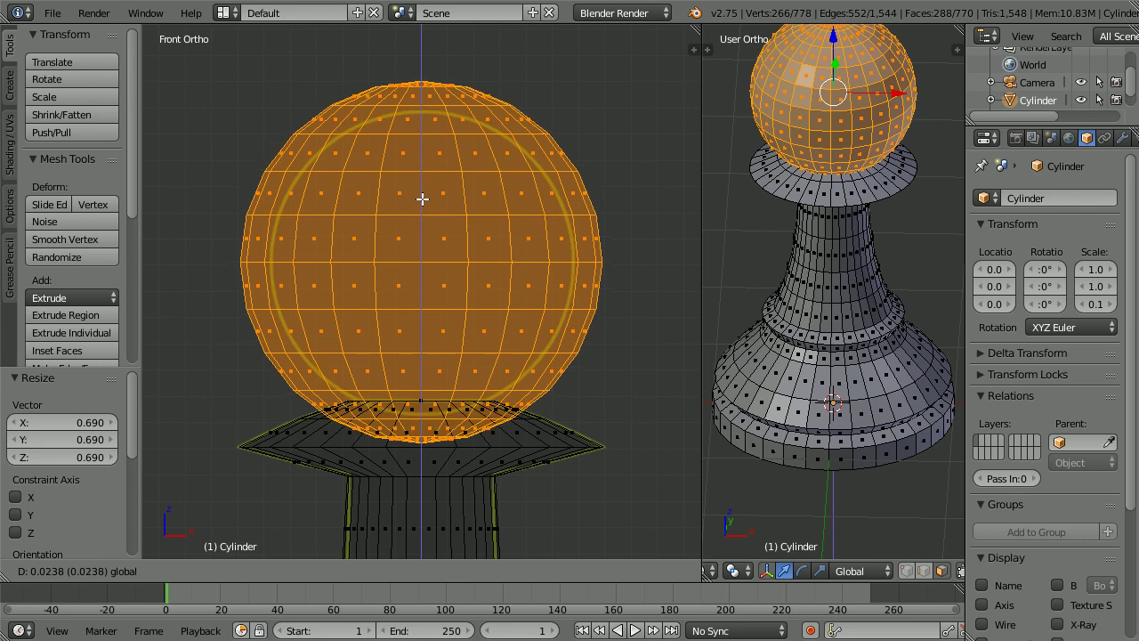
{"action": "left_click_drag", "start_coordinate": [421, 199], "coordinate": [422, 199]}
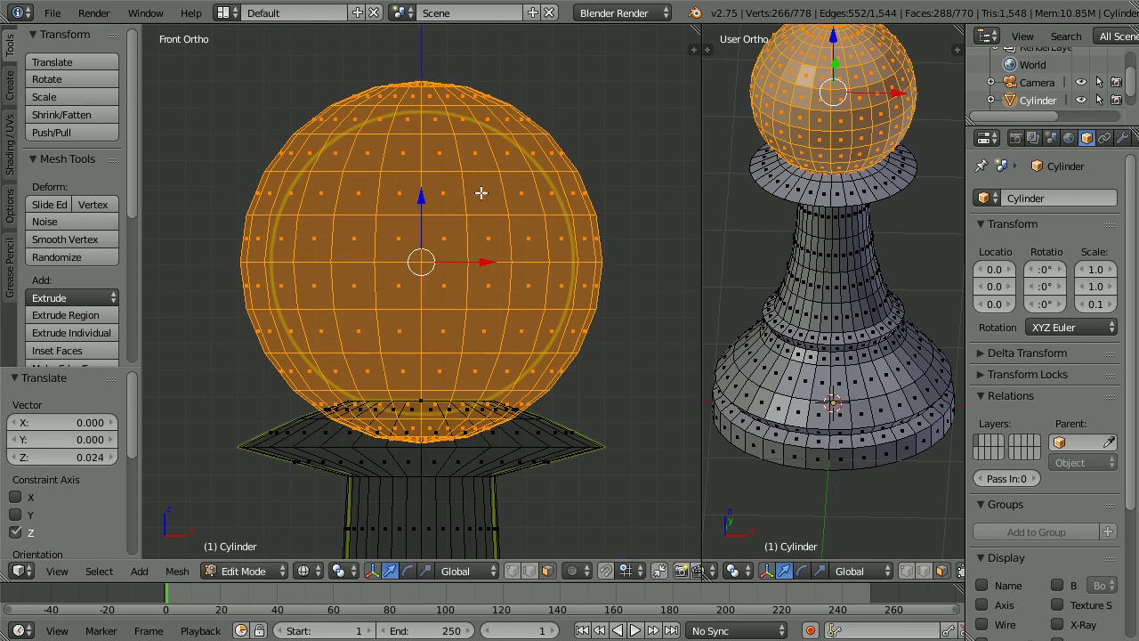
{"action": "key", "text": "s"}
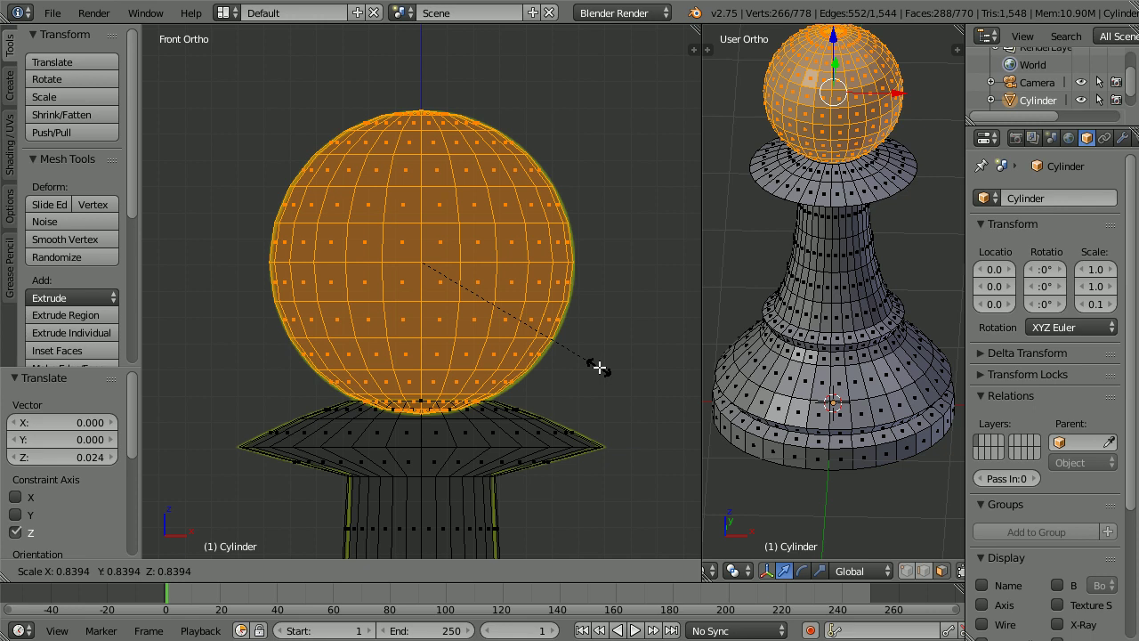
{"action": "left_click", "coordinate": [599, 366]}
{"action": "key", "text": "Tab"}
{"action": "key", "text": "Tab"}
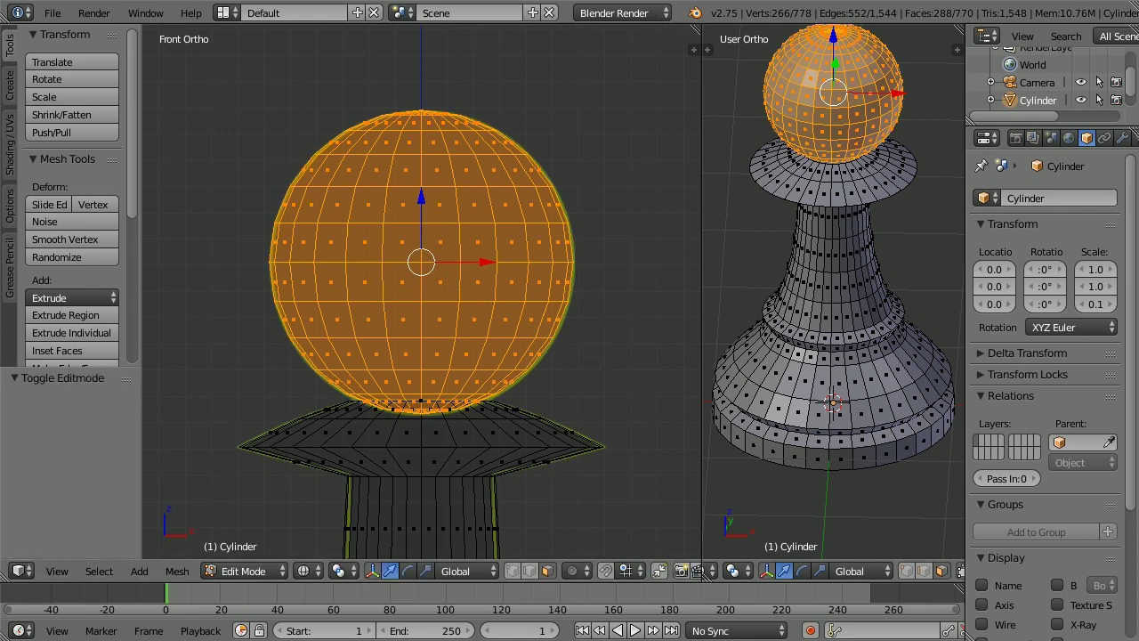
{"action": "mouse_move", "coordinate": [698, 30]}
{"action": "left_mouse_down"}
{"action": "mouse_move", "coordinate": [725, 39]}
{"action": "mouse_move", "coordinate": [690, 64]}
{"action": "left_mouse_up"}
{"action": "scroll", "coordinate": [605, 249], "scroll_direction": "down", "scroll_amount": 3}
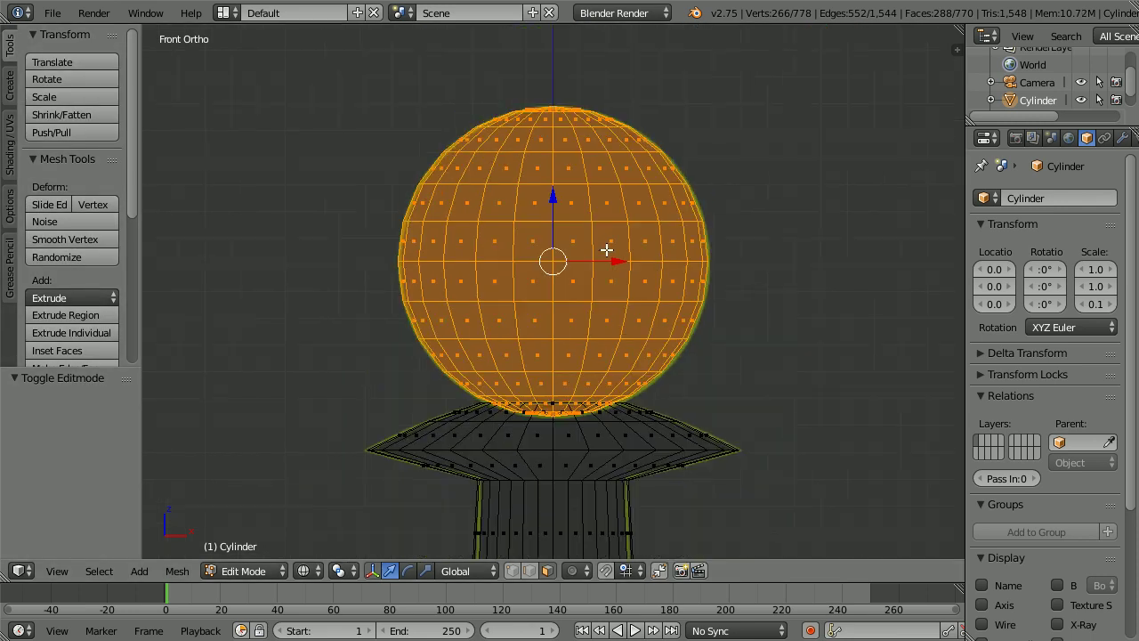
Switch the viewport to Solid shading and change from Edit Mode to Object Mode.
{"action": "scroll", "coordinate": [609, 248], "scroll_direction": "down", "scroll_amount": 2}
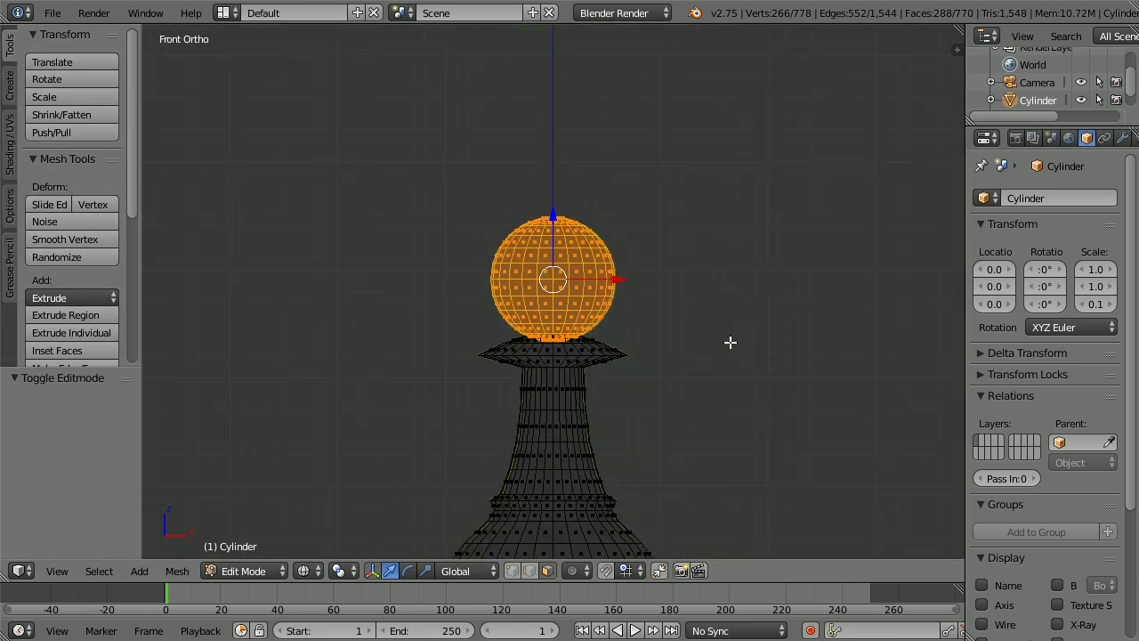
{"action": "scroll", "coordinate": [745, 333], "scroll_direction": "down", "scroll_amount": 4, "text": "shift"}
{"action": "scroll", "coordinate": [746, 333], "scroll_direction": "down", "scroll_amount": 1, "text": "shift"}
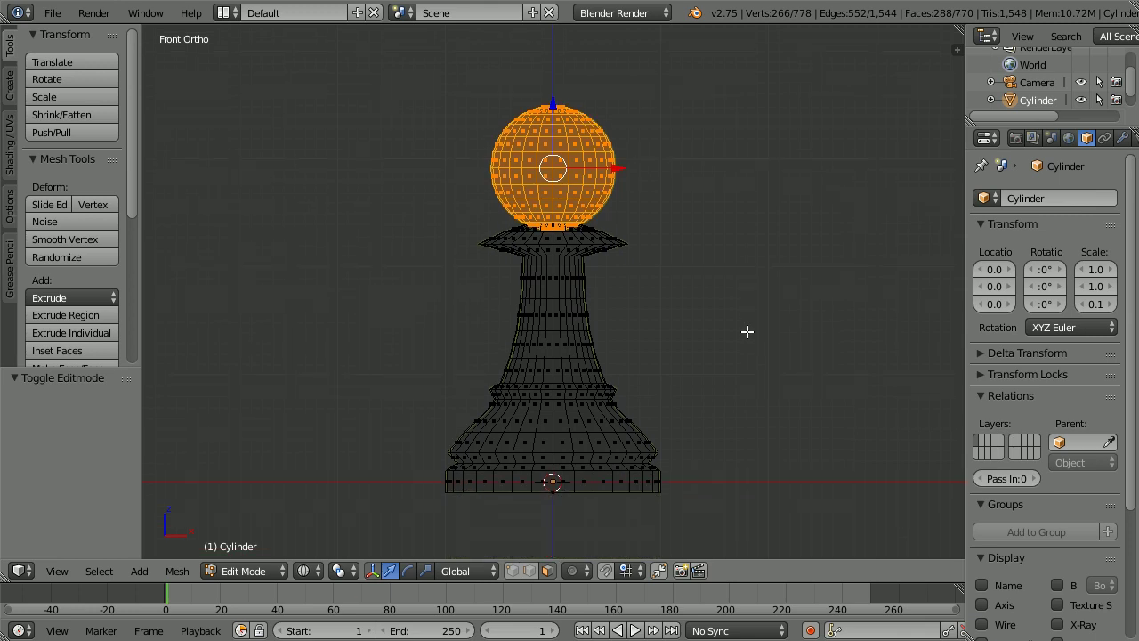
{"action": "left_click", "coordinate": [304, 574]}
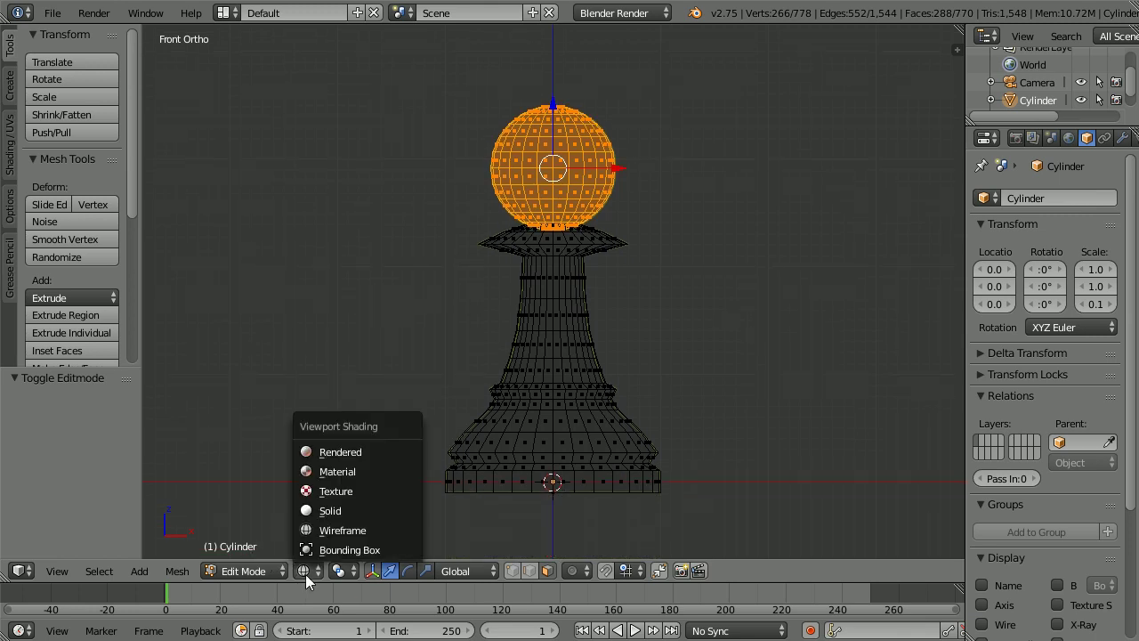
{"action": "left_click", "coordinate": [392, 512]}
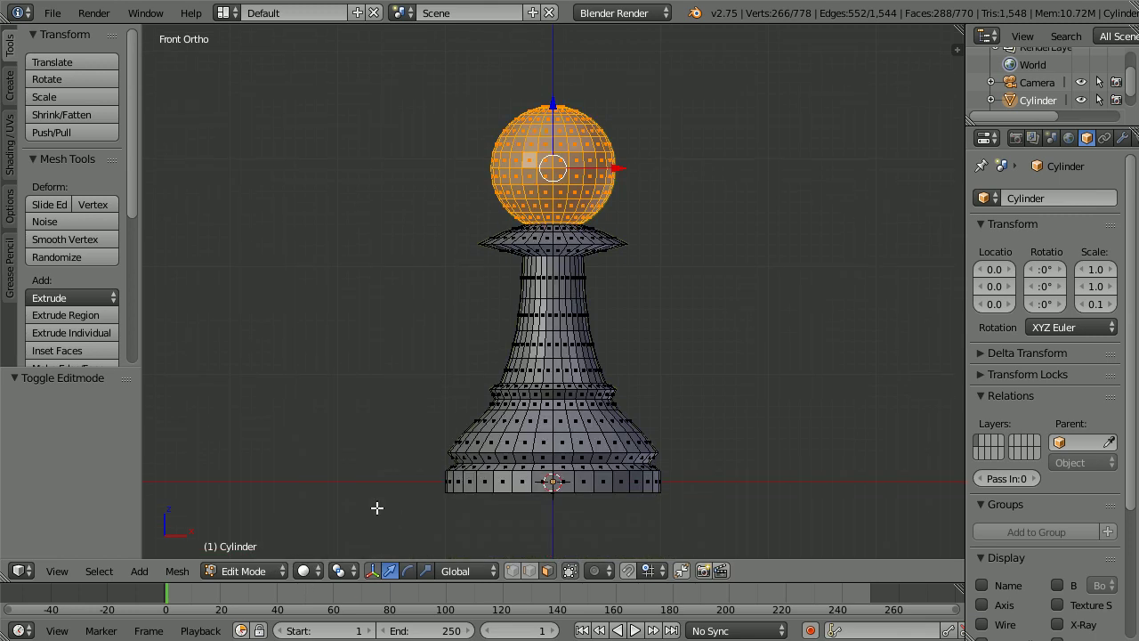
{"action": "left_click", "coordinate": [258, 570]}
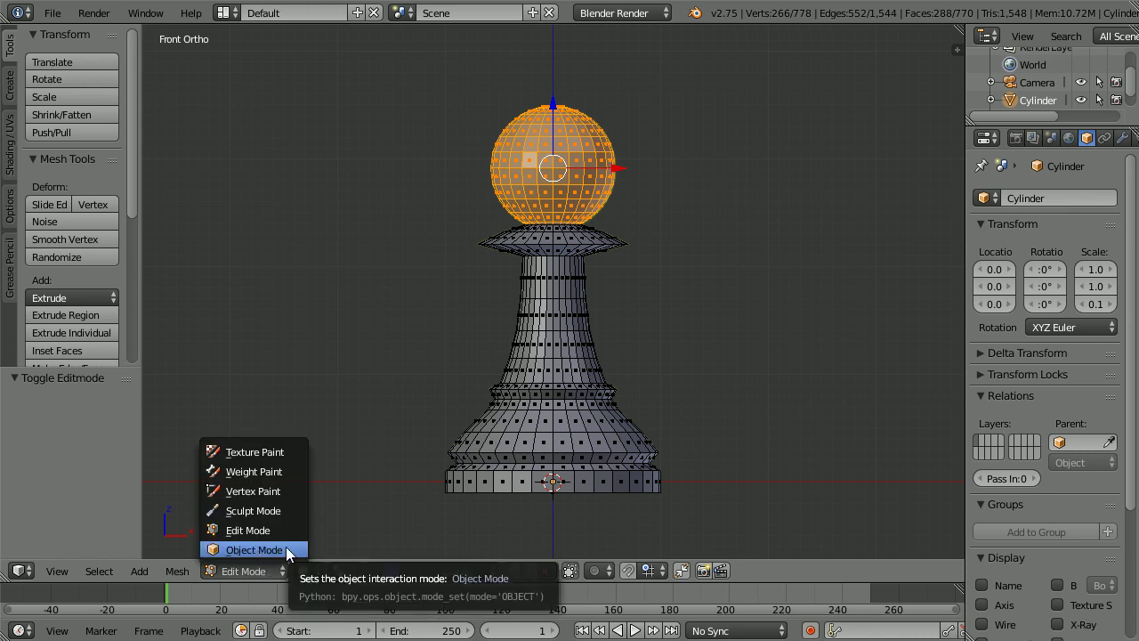
{"action": "left_click", "coordinate": [286, 546]}
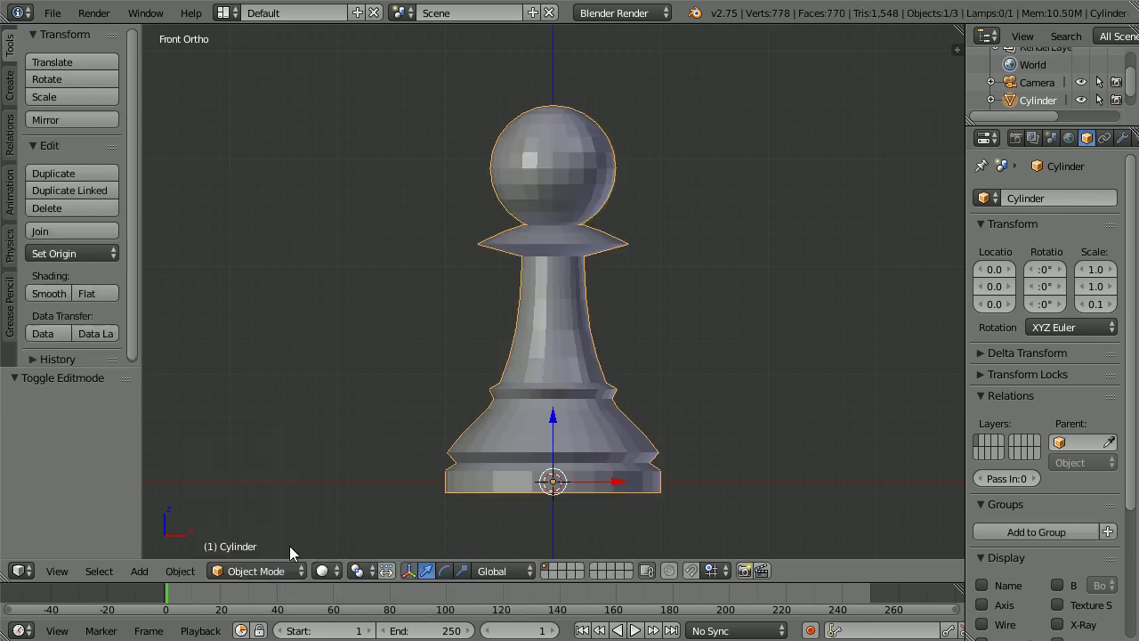
Shade the pawn smooth, set its origin to centre of mass, and switch to perspective view.
{"action": "left_click", "coordinate": [55, 293]}
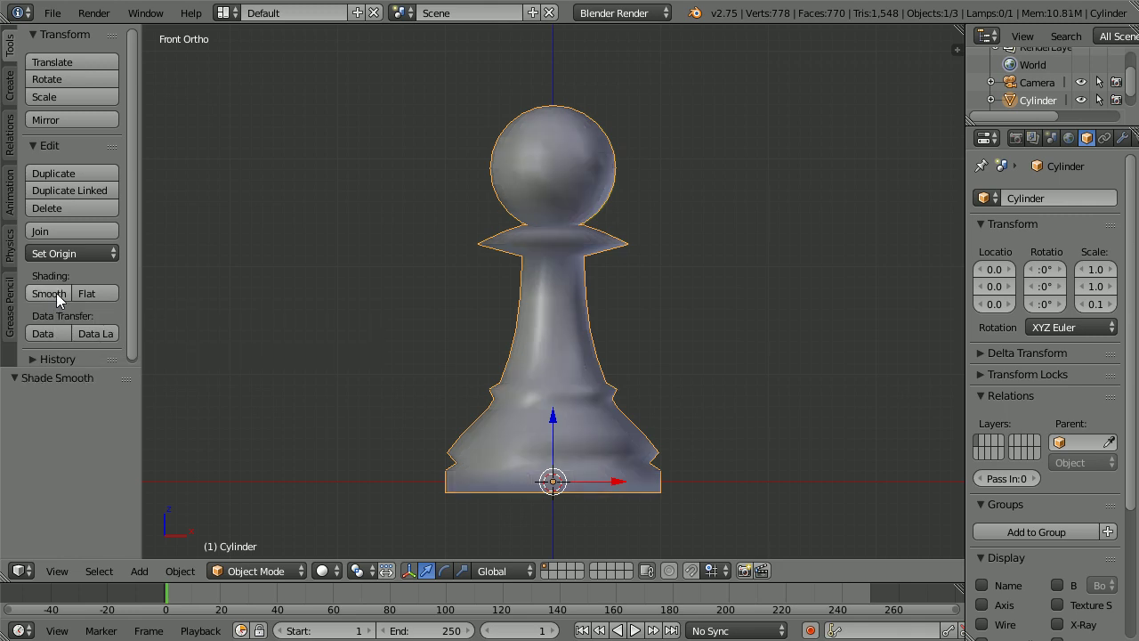
{"action": "left_click", "coordinate": [179, 571]}
{"action": "mouse_move", "coordinate": [218, 490]}
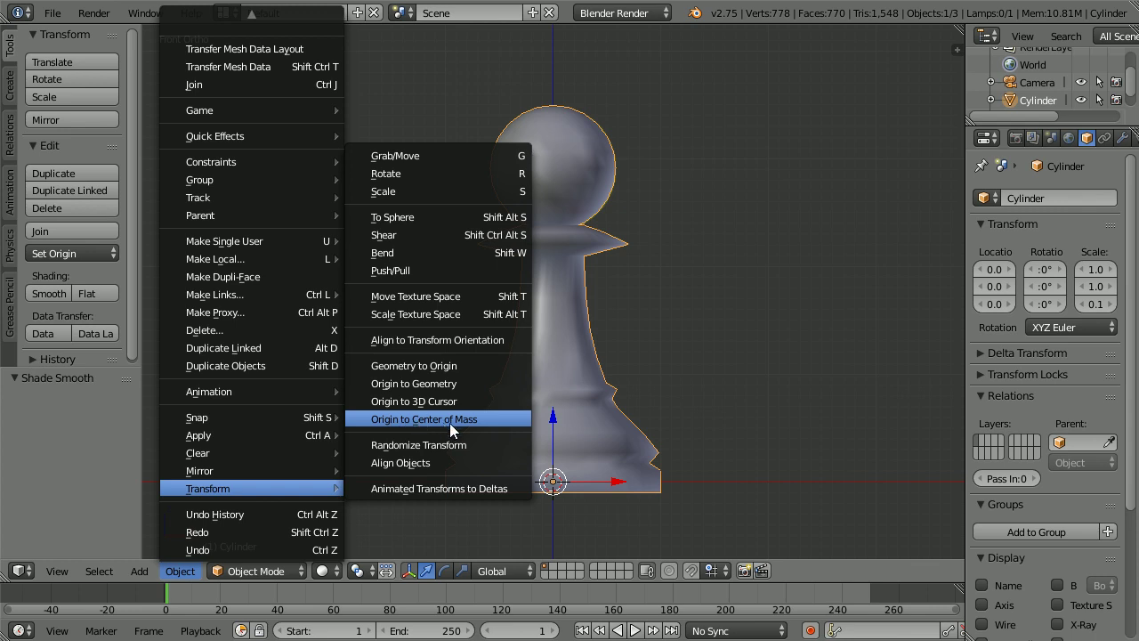
{"action": "left_click", "coordinate": [496, 420]}
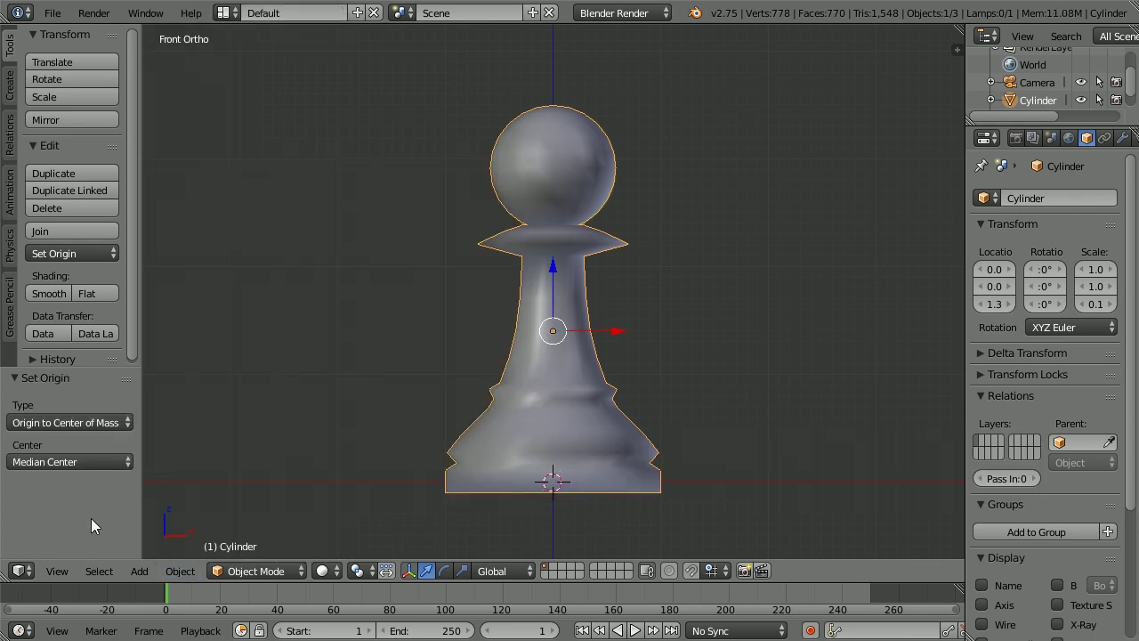
{"action": "left_click", "coordinate": [57, 571]}
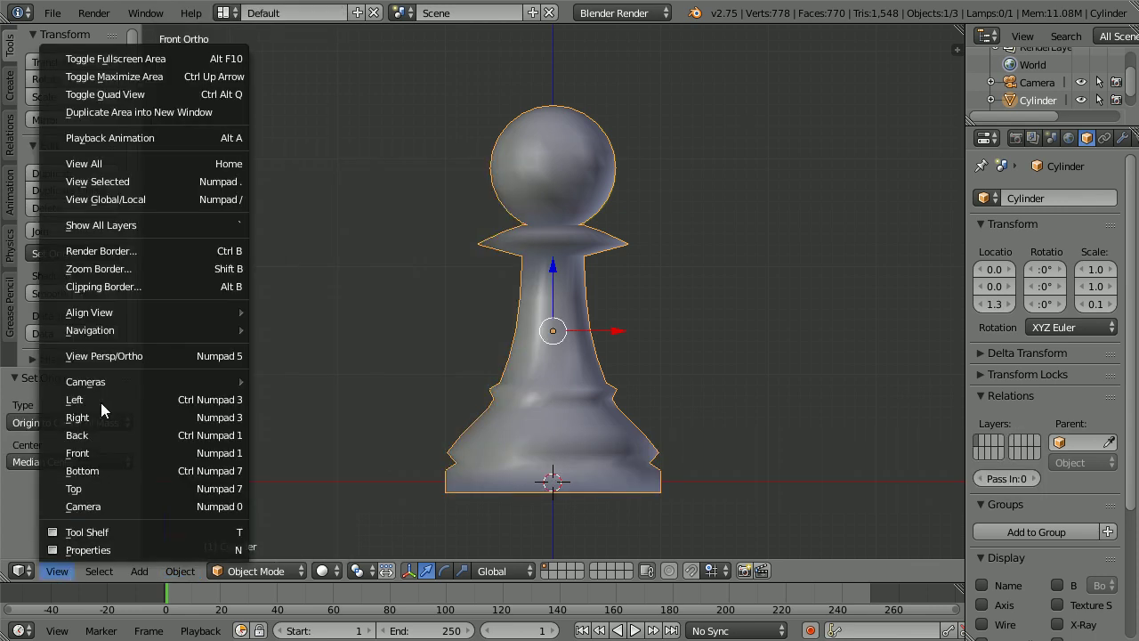
{"action": "left_click", "coordinate": [165, 356]}
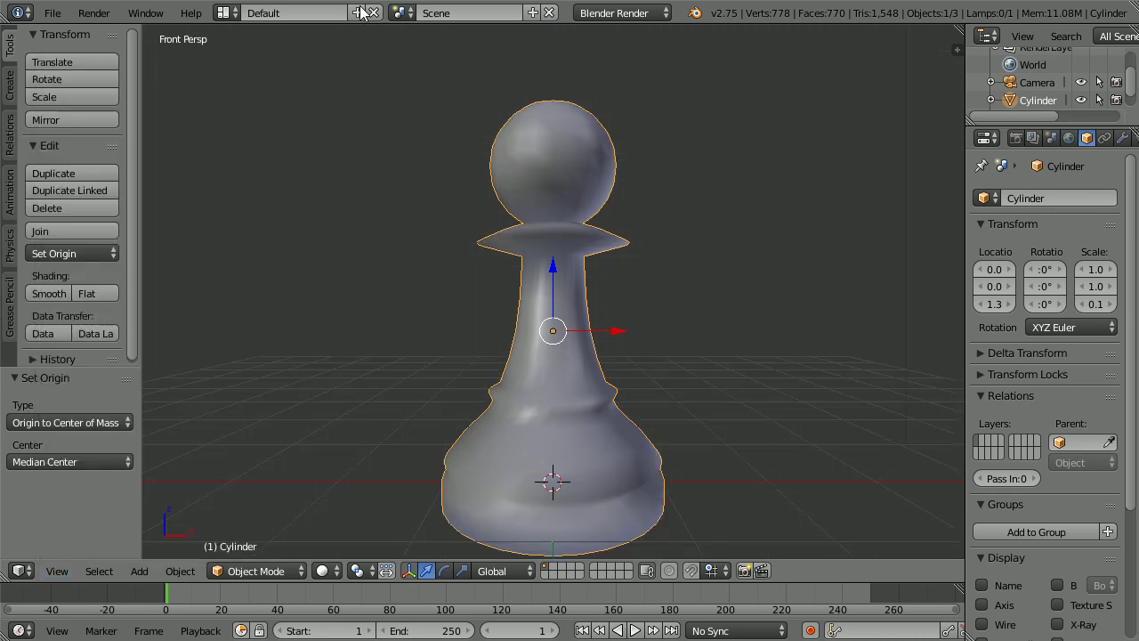
{"action": "left_click", "coordinate": [1047, 196]}
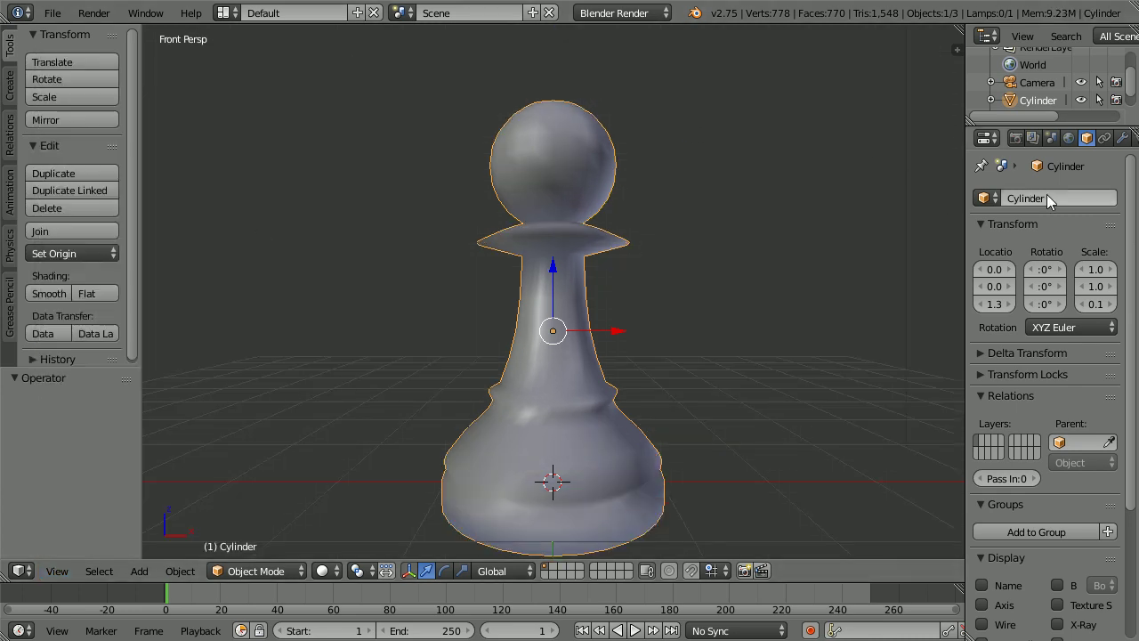
Rename the object 'pawn' and apply its scale so all scale values read 1.0.
{"action": "type", "text": "pawn"}
{"action": "key", "text": "Return"}
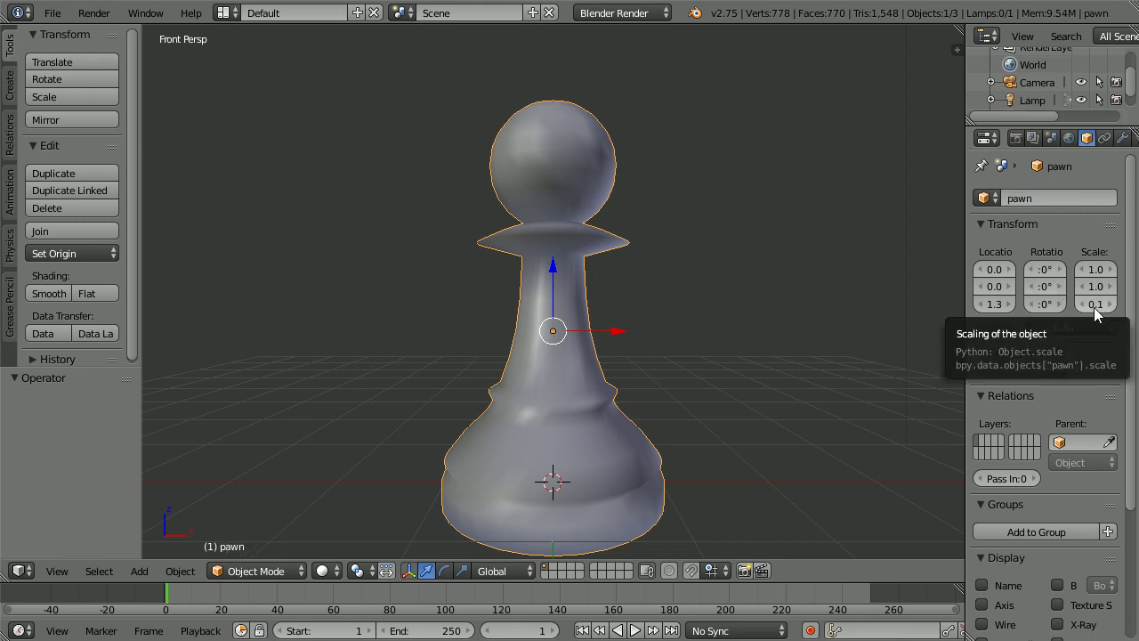
{"action": "left_click", "coordinate": [182, 572]}
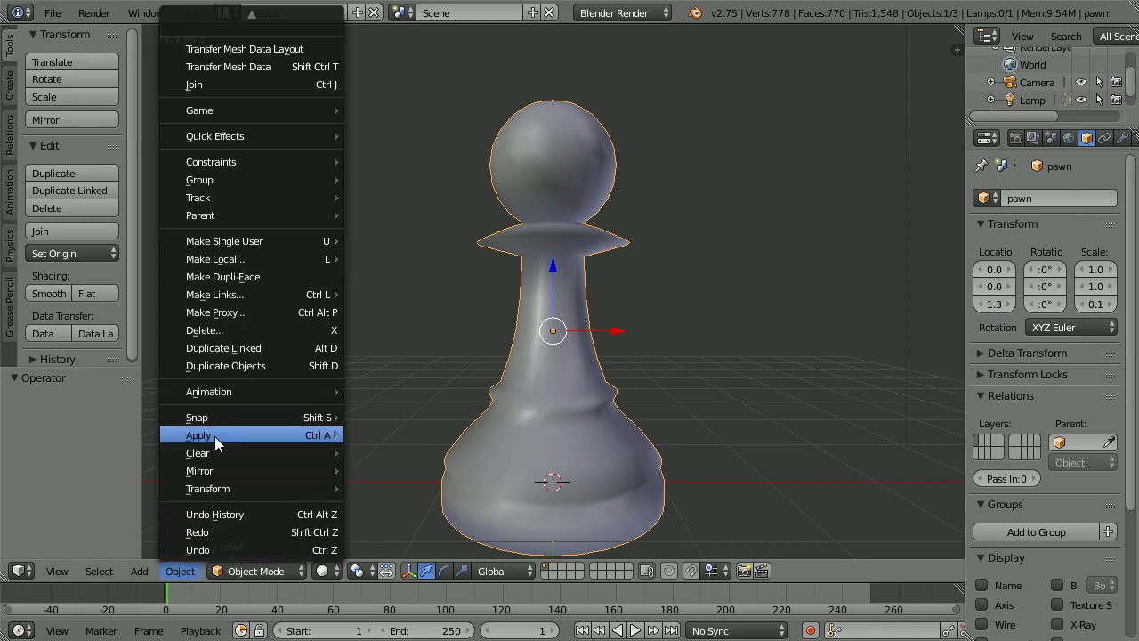
{"action": "mouse_move", "coordinate": [215, 436]}
{"action": "left_click", "coordinate": [424, 477]}
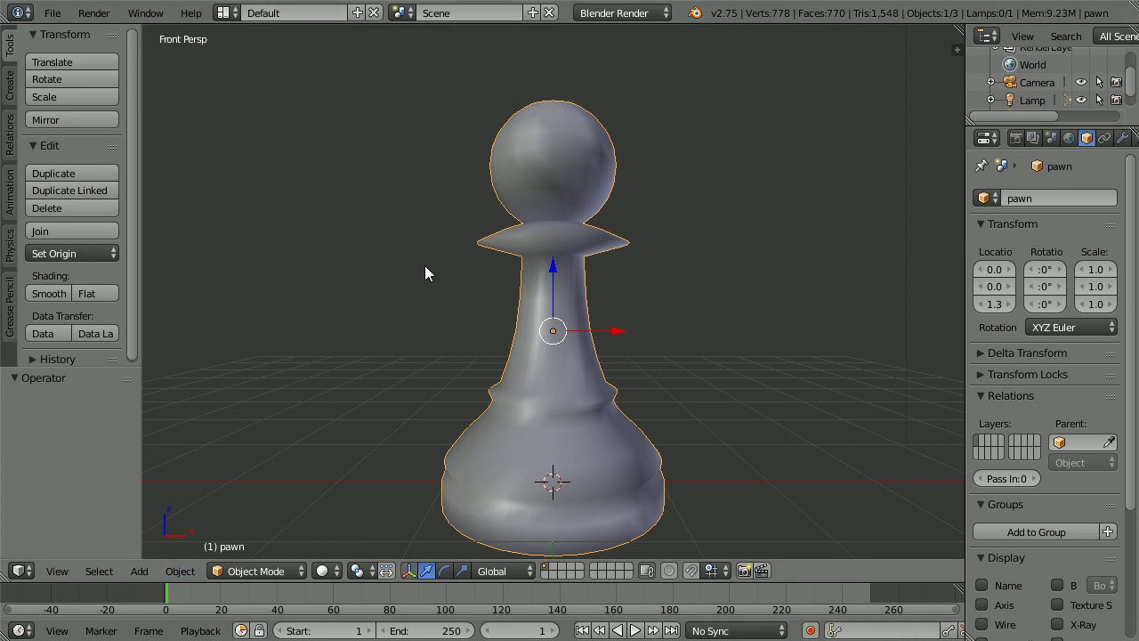
{"action": "scroll", "coordinate": [424, 267], "scroll_direction": "down", "scroll_amount": 2}
{"action": "scroll", "coordinate": [423, 267], "scroll_direction": "down", "scroll_amount": 1}
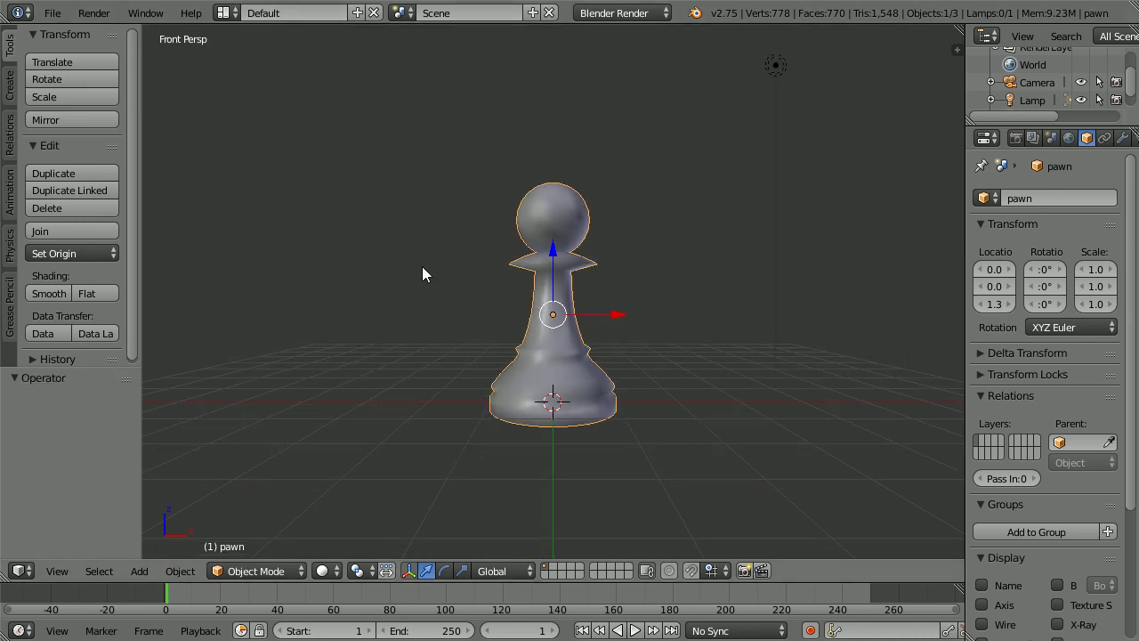
Orbit around the finished smooth pawn, viewing it from above and then more from the side.
{"action": "middle_click_drag", "start_coordinate": [401, 178], "coordinate": [671, 126]}
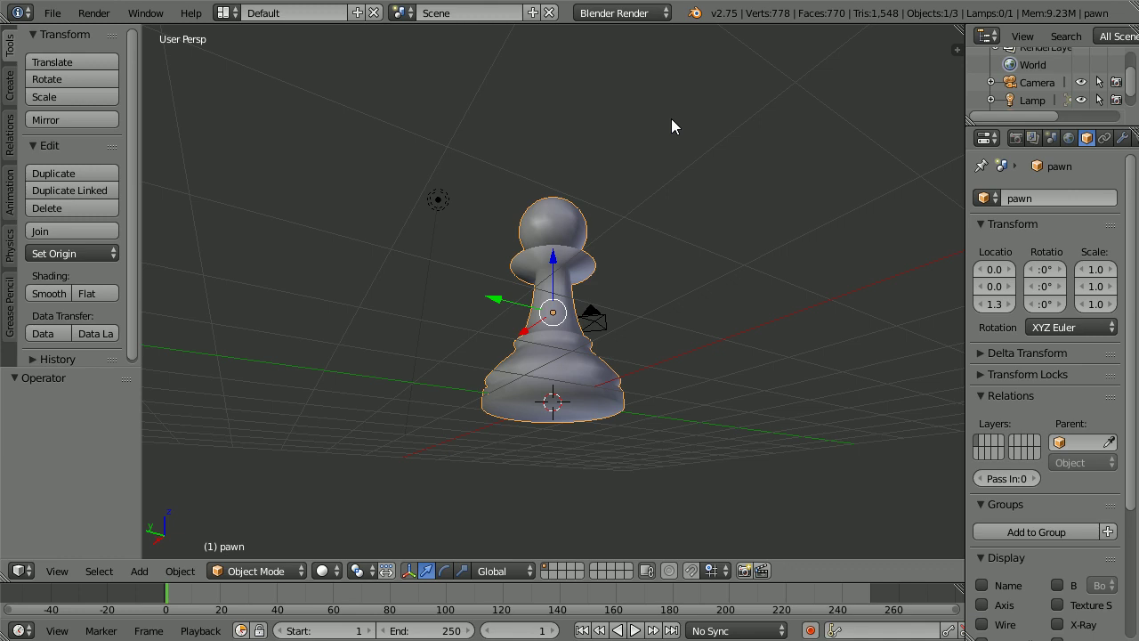
{"action": "middle_click_drag", "start_coordinate": [671, 119], "coordinate": [653, 203]}
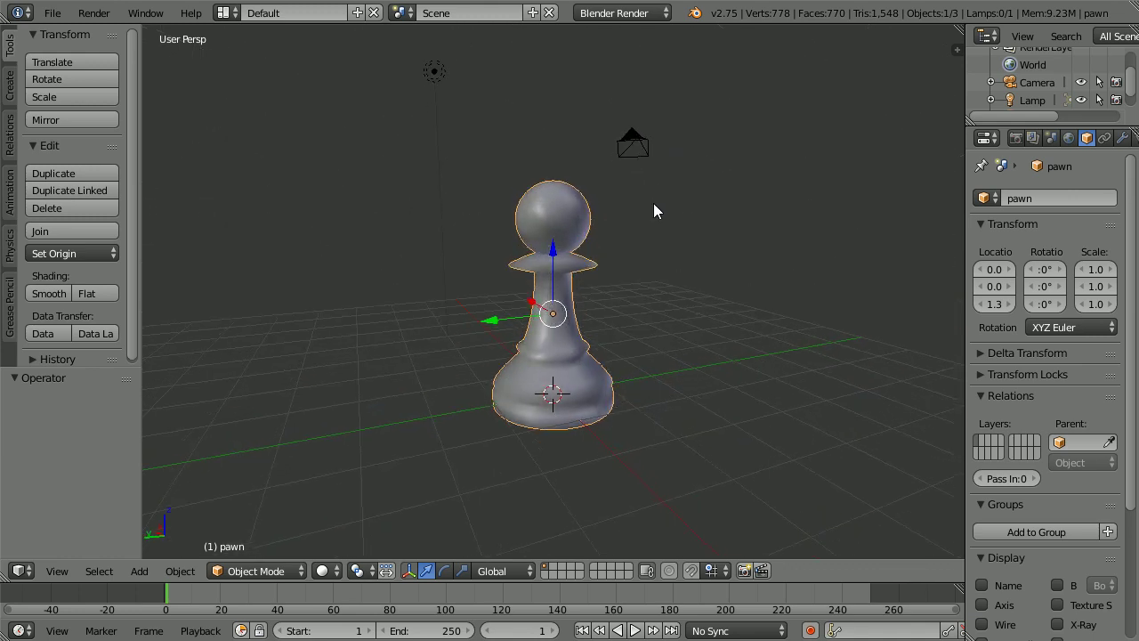